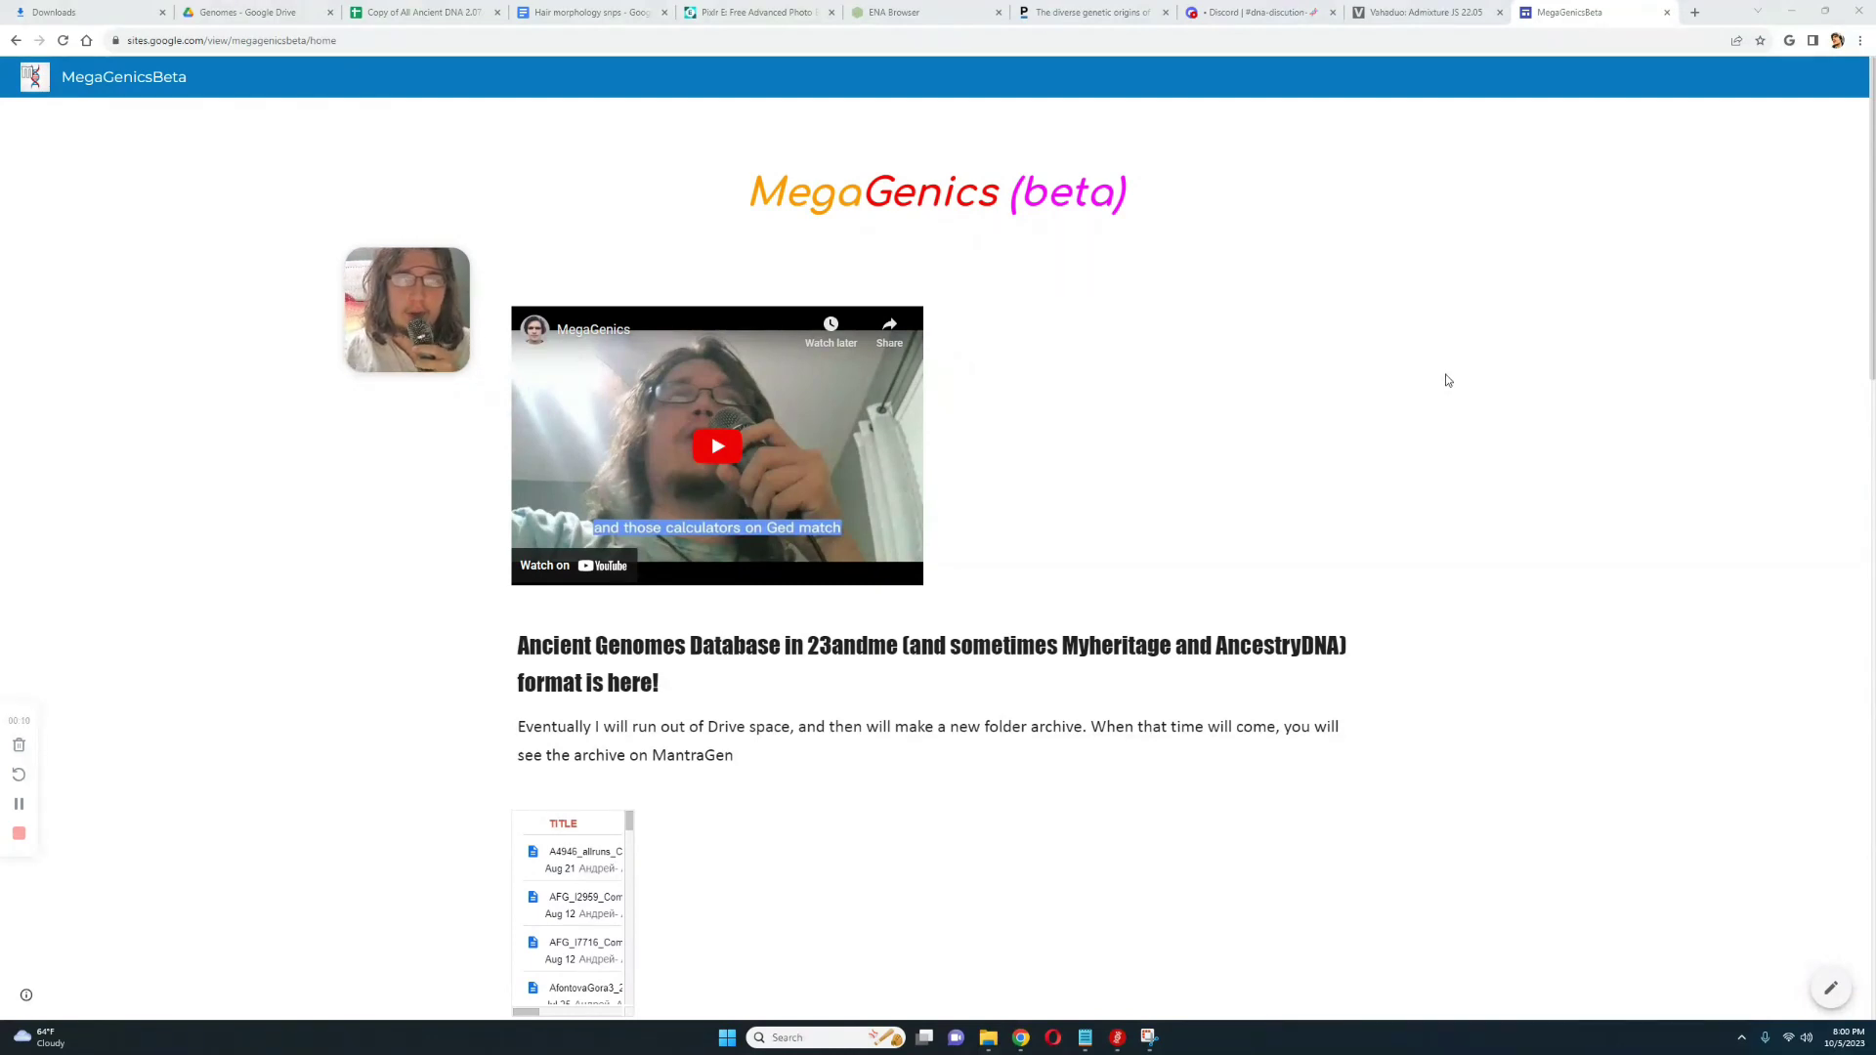
# Copy all the sample coordinate rows at the end of the MegaGenicsBeta page.
pyautogui.scroll(-20, 1448, 380)
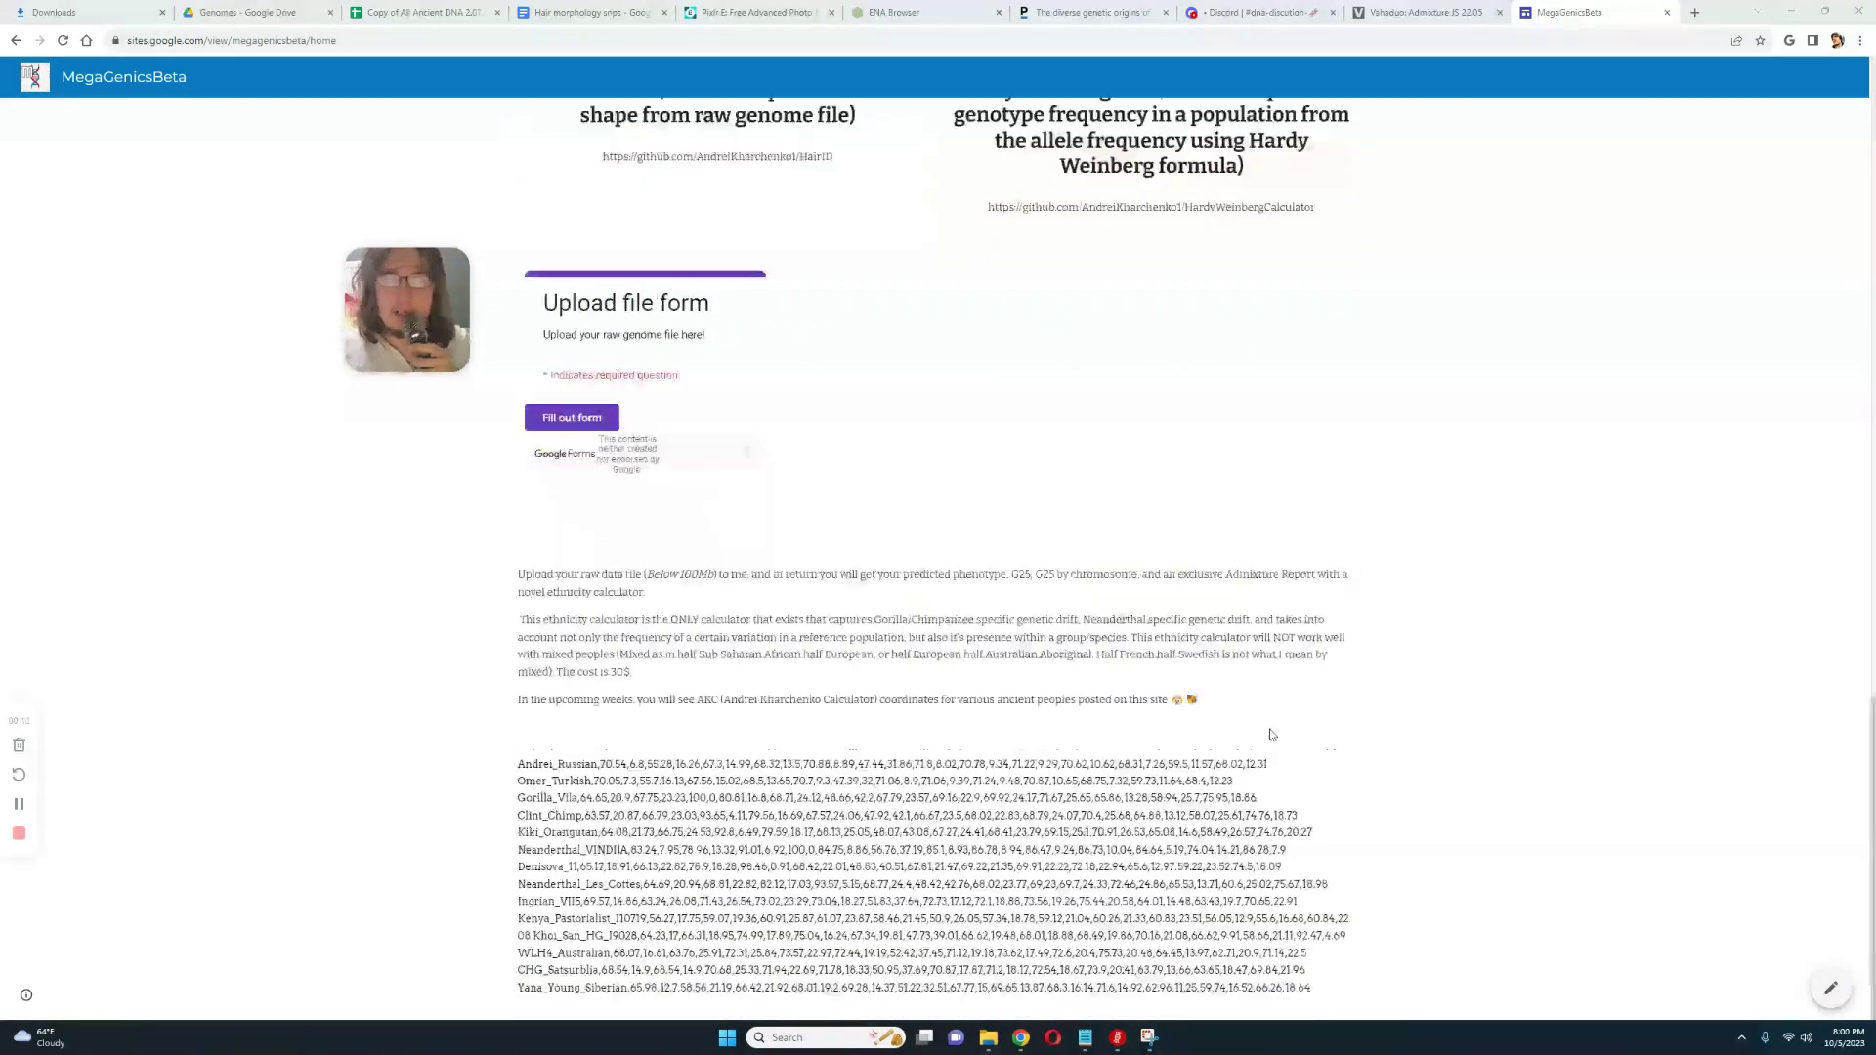
pyautogui.scroll(20, 1271, 734)
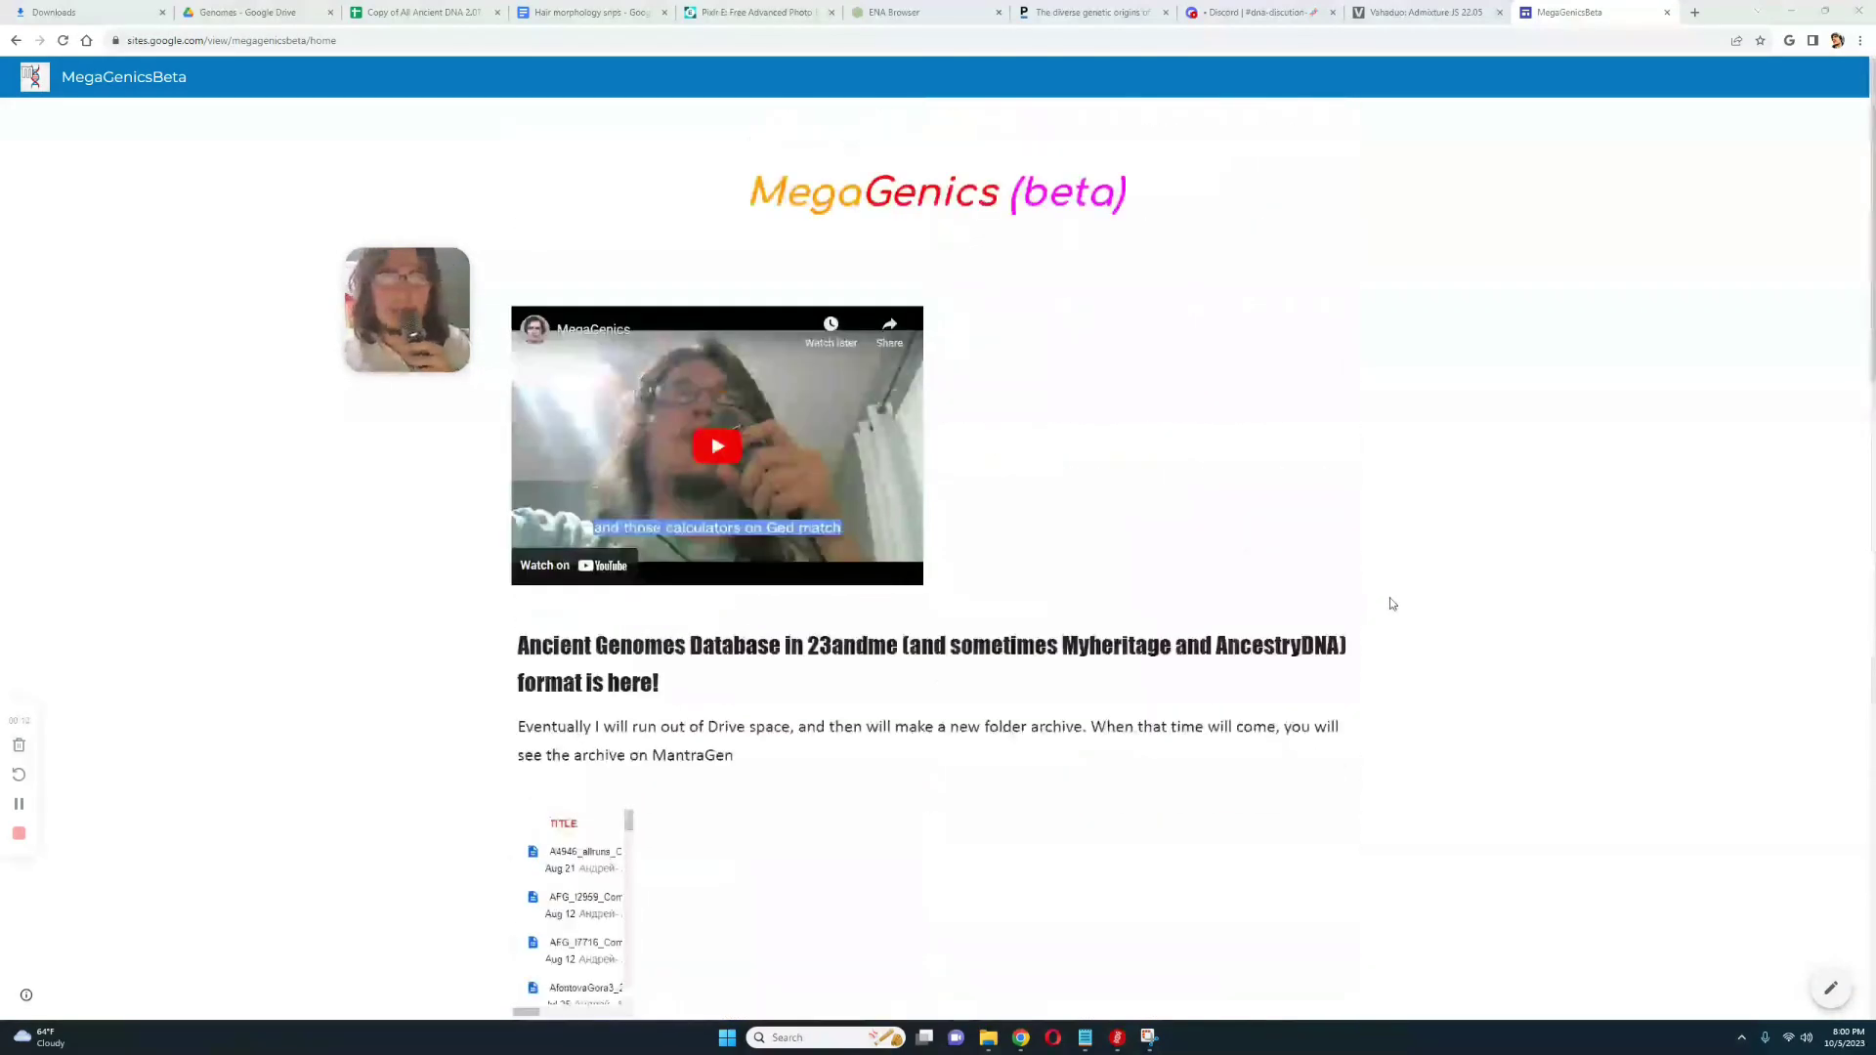
pyautogui.scroll(-15, 1392, 604)
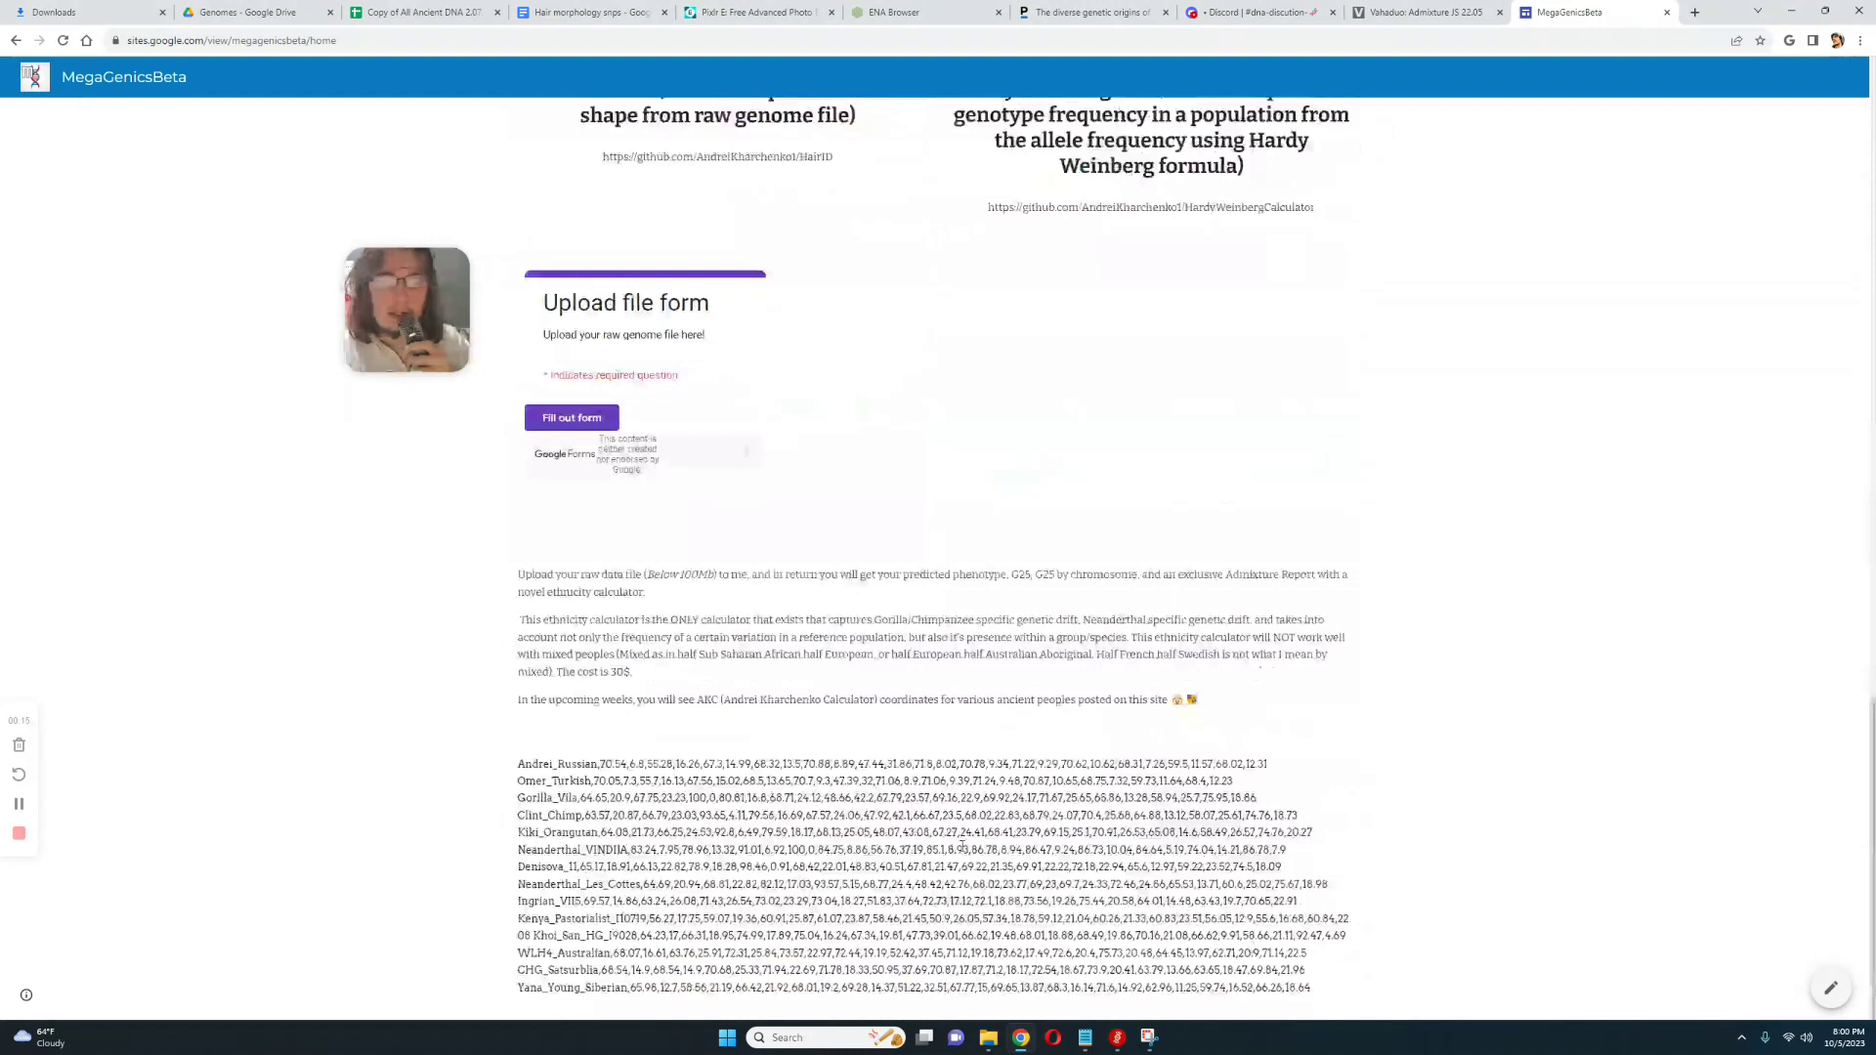
pyautogui.moveTo(1332, 1004); pyautogui.dragTo(507, 772)
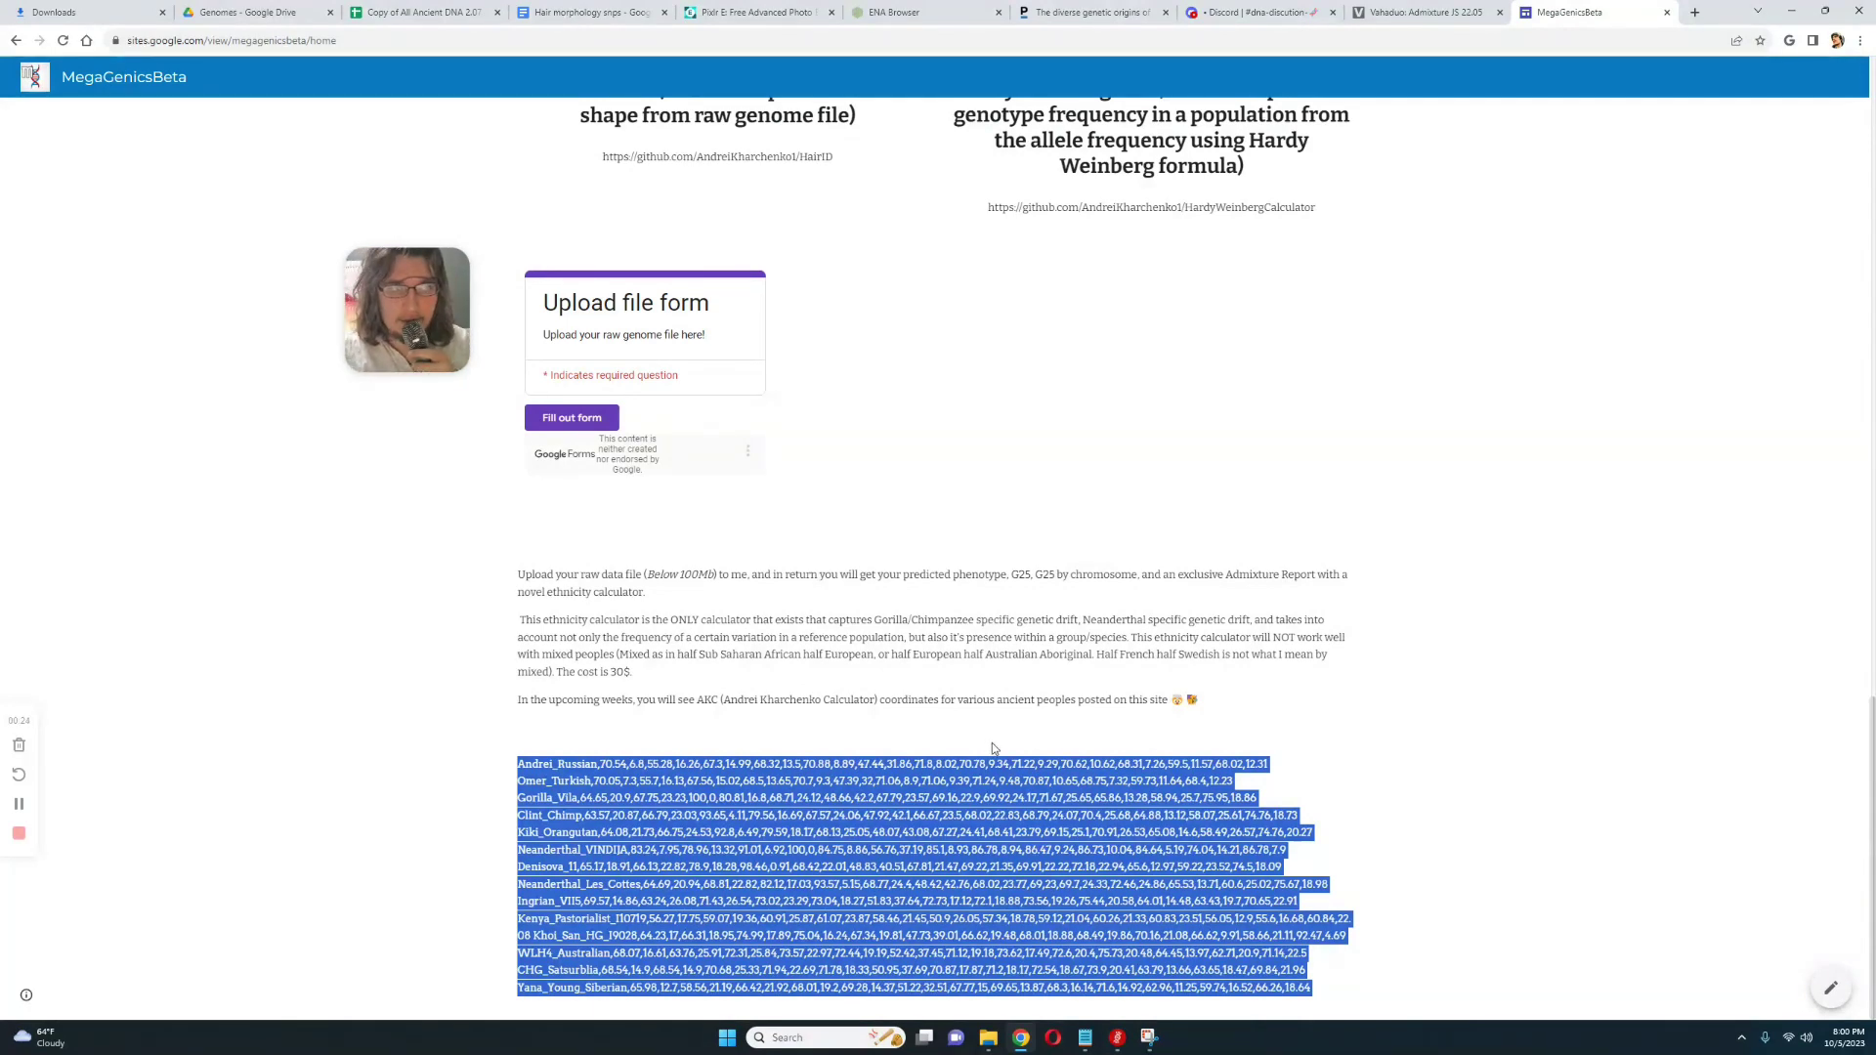
pyautogui.click(1231, 725)
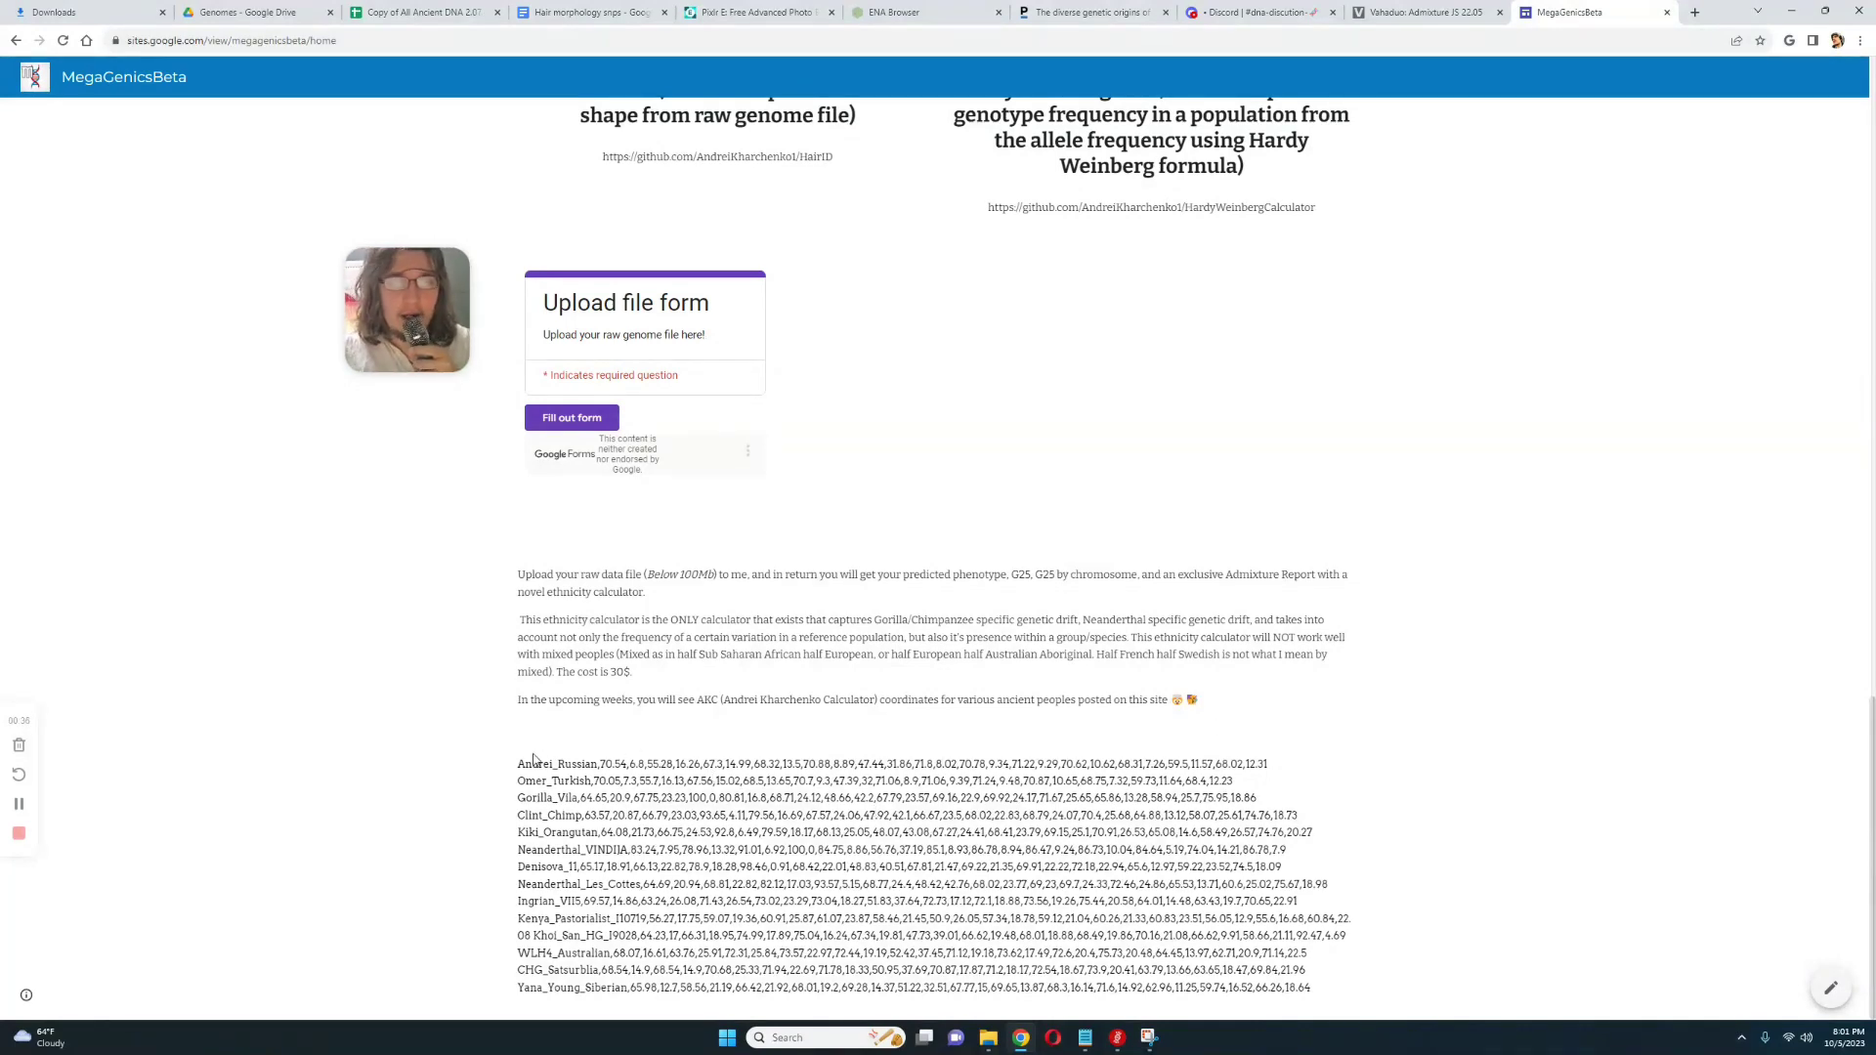
pyautogui.moveTo(518, 762); pyautogui.dragTo(1288, 773)
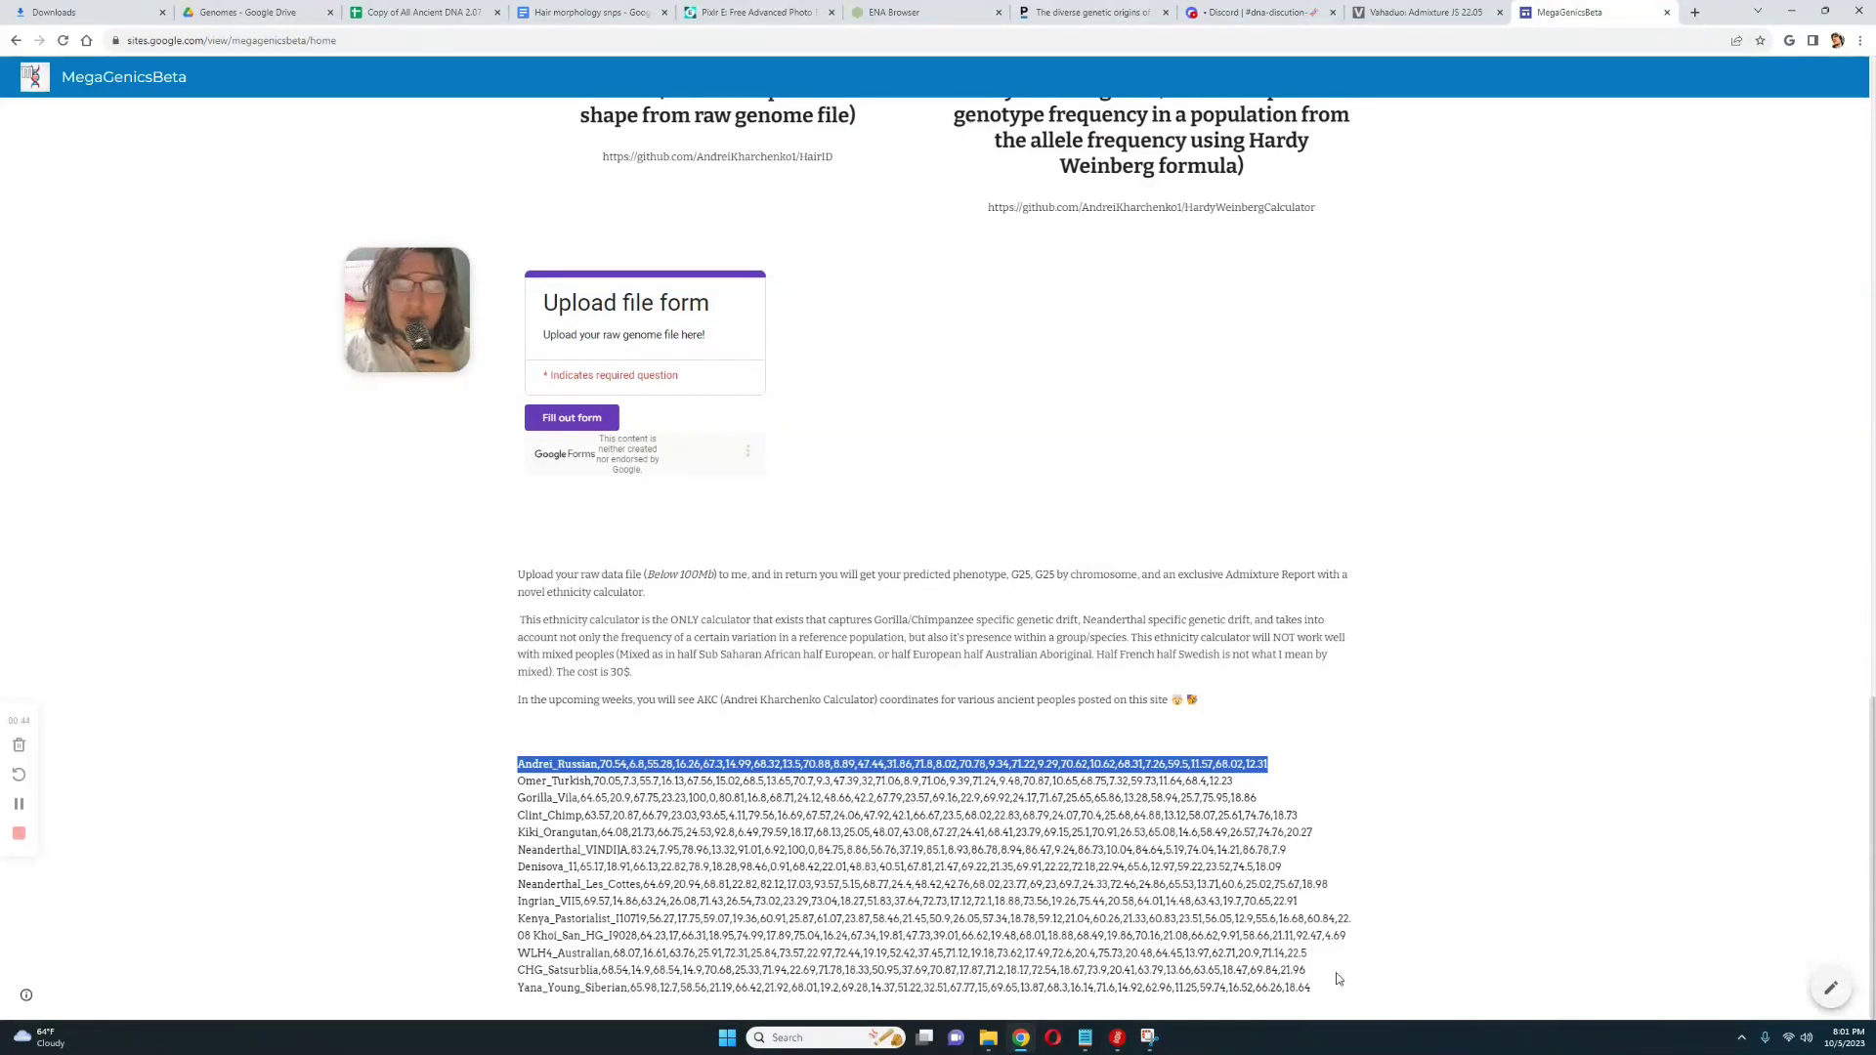
pyautogui.moveTo(1334, 989); pyautogui.dragTo(535, 777)
pyautogui.rightClick(532, 772)
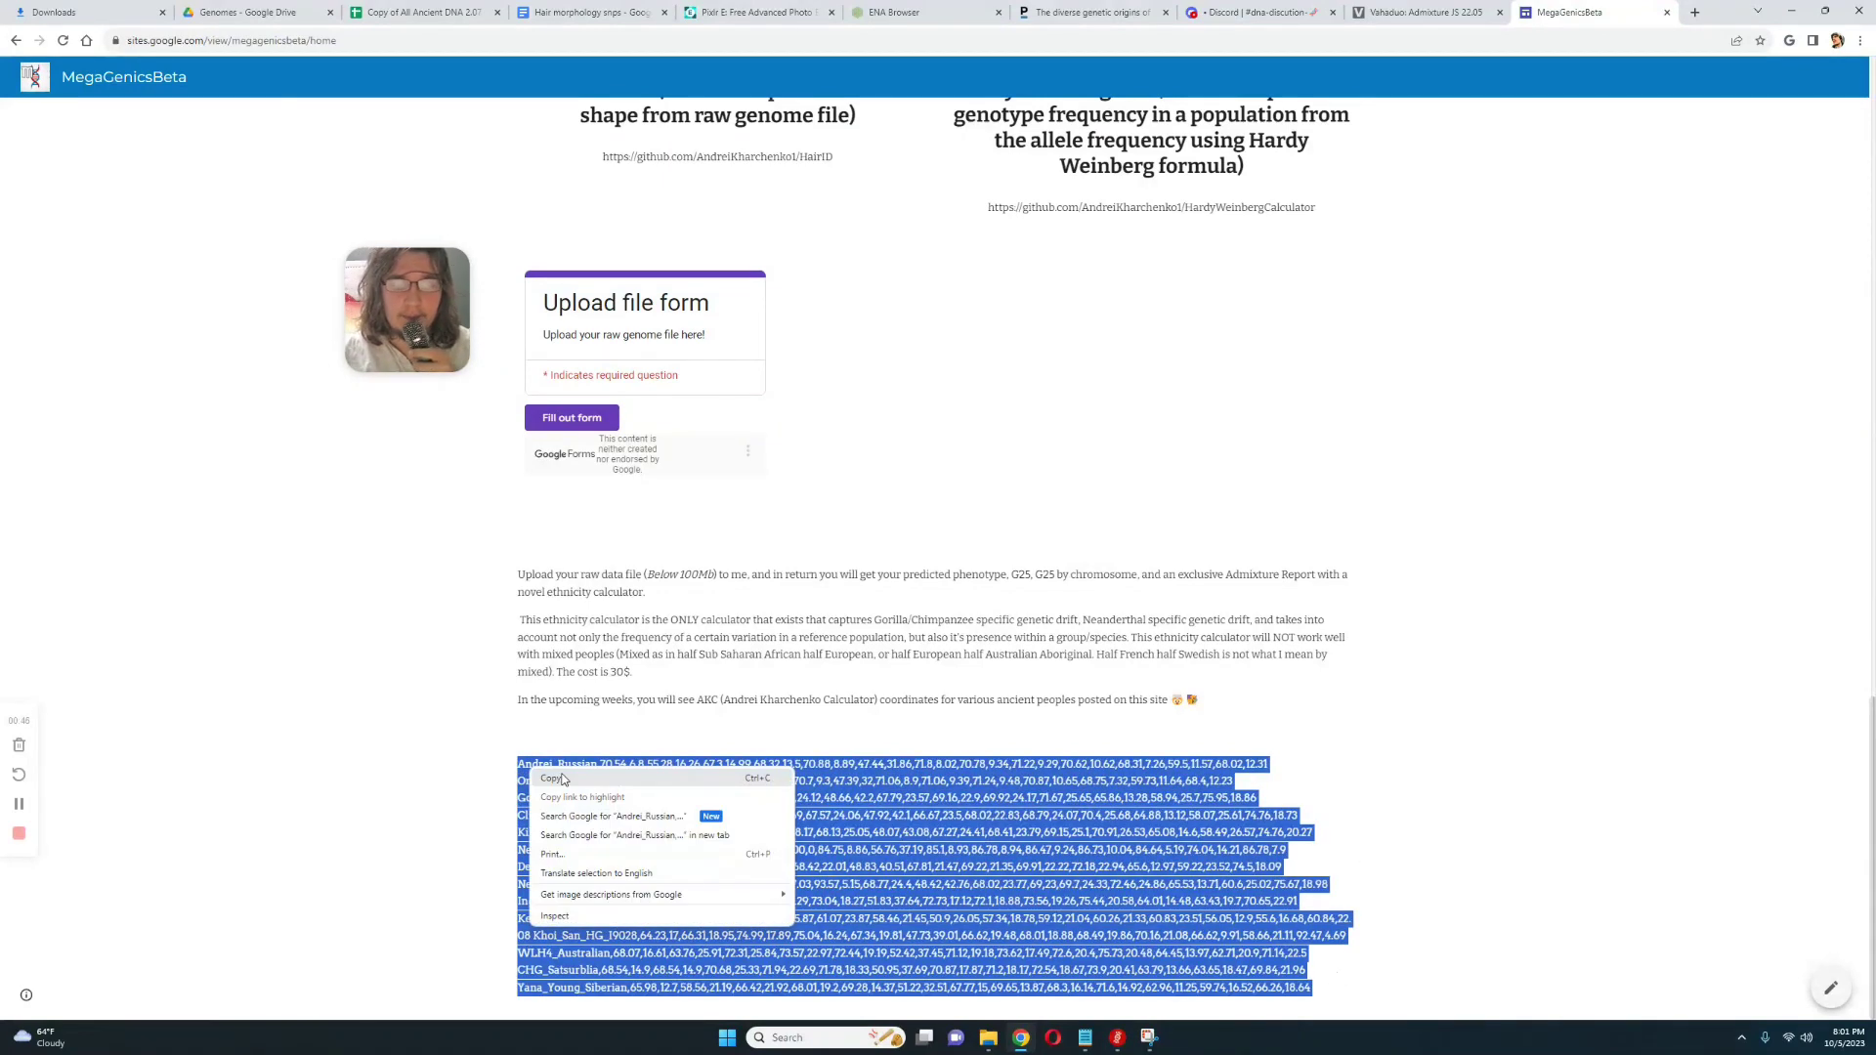
pyautogui.click(566, 779)
# Try pasting the copied coordinate rows into the source data of Vahaduo Admixture JS, and clear them again.
pyautogui.click(1422, 12)
pyautogui.rightClick(189, 219)
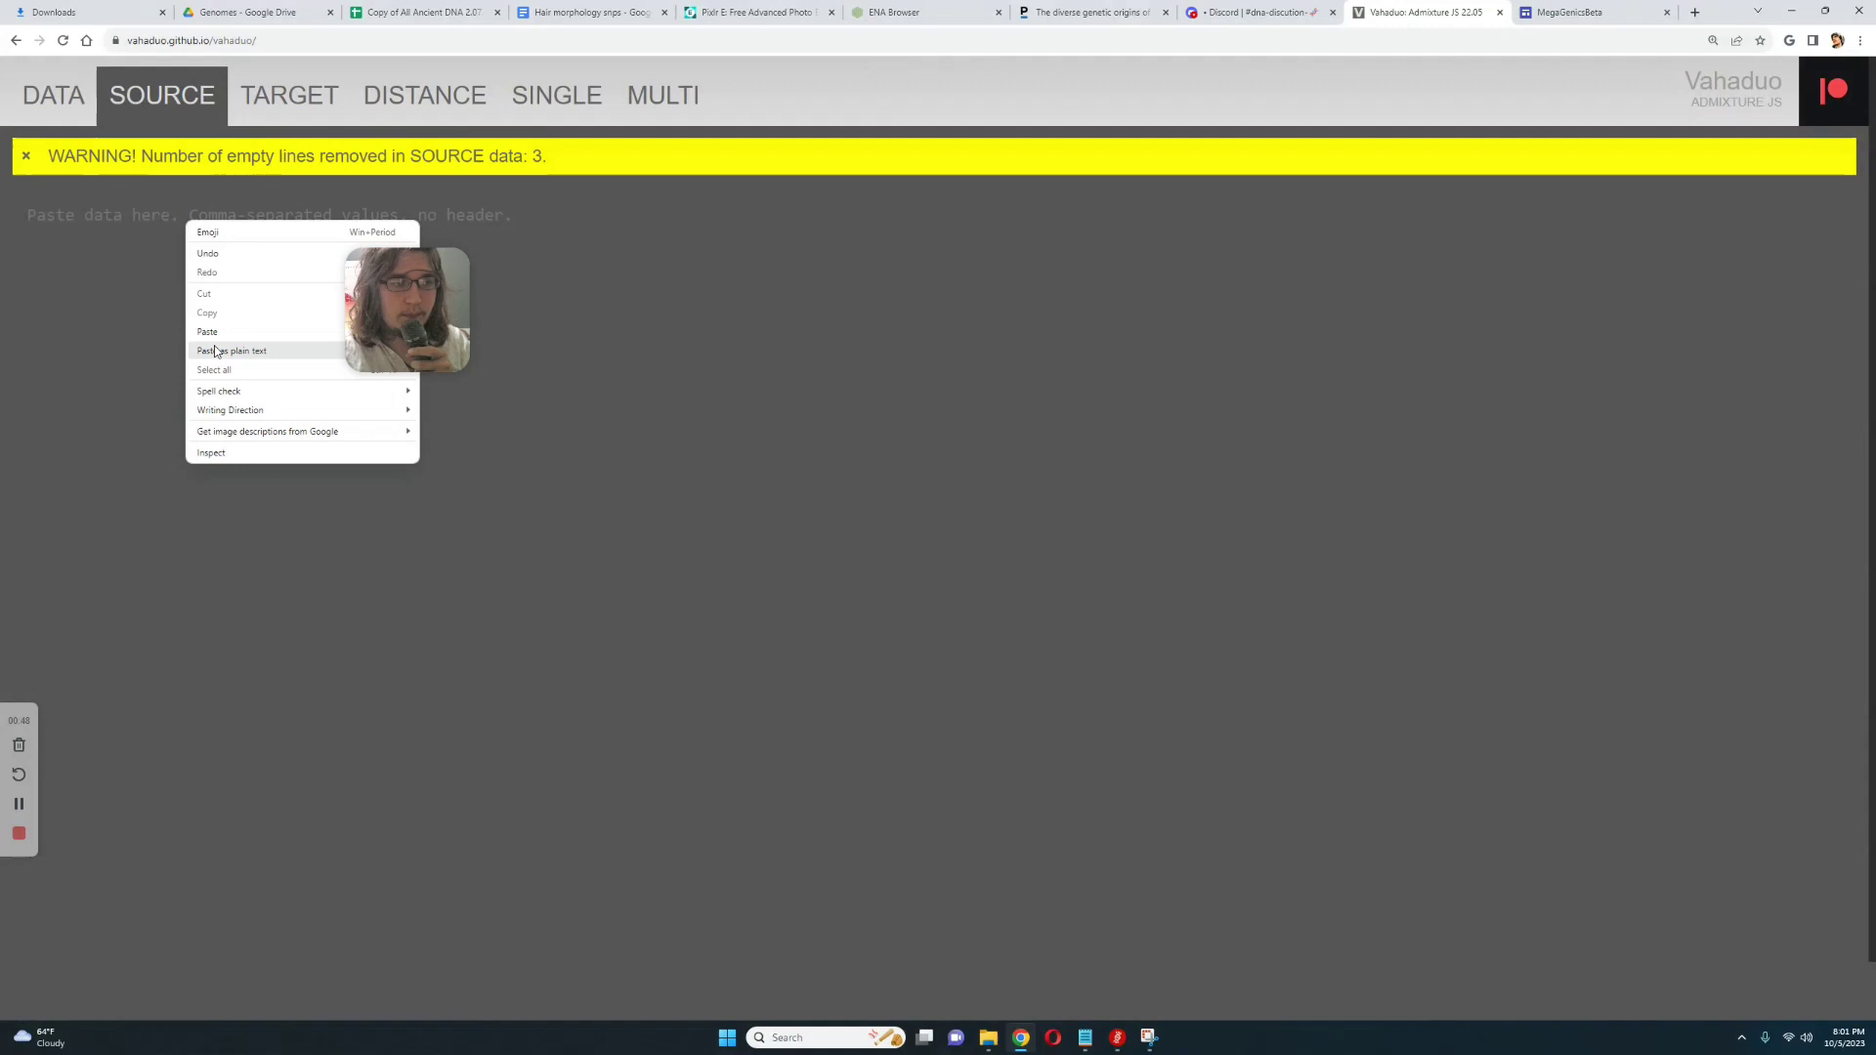
pyautogui.click(217, 331)
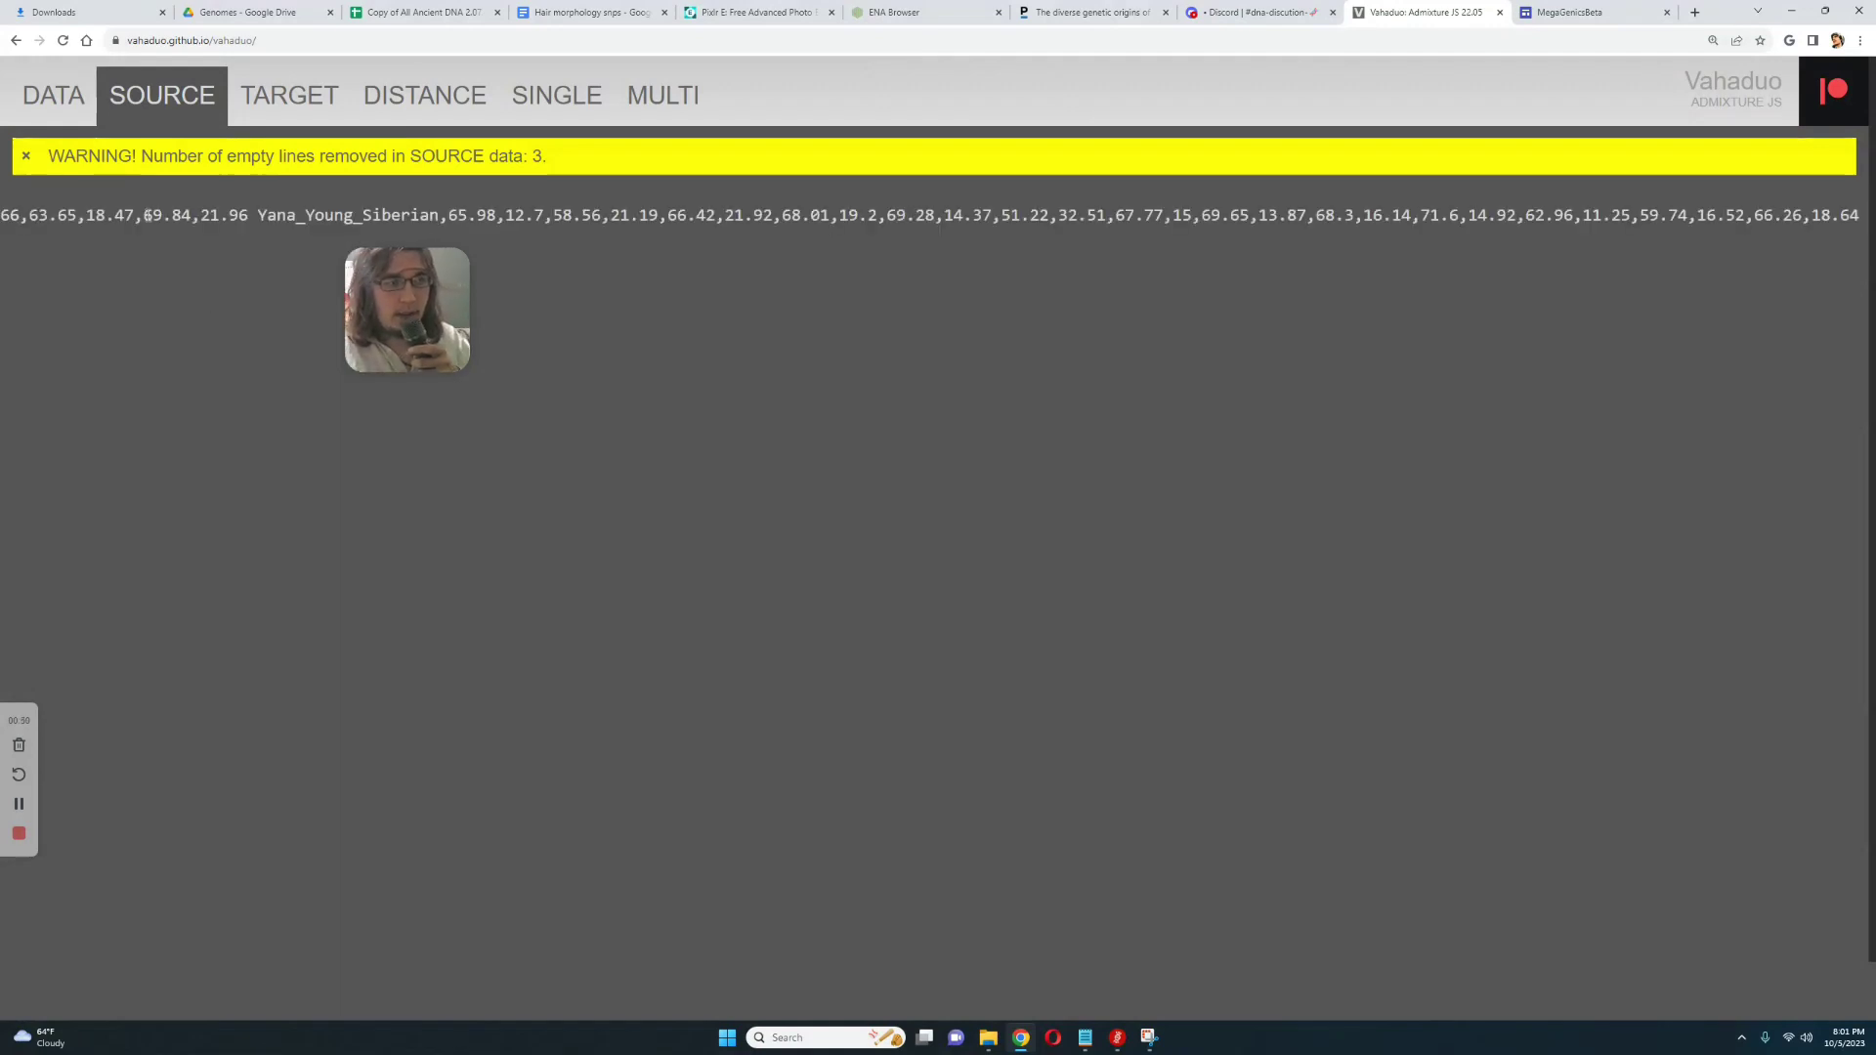
pyautogui.click(438, 212)
pyautogui.hotkey('ctrl', 'a')
pyautogui.press('BackSpace')
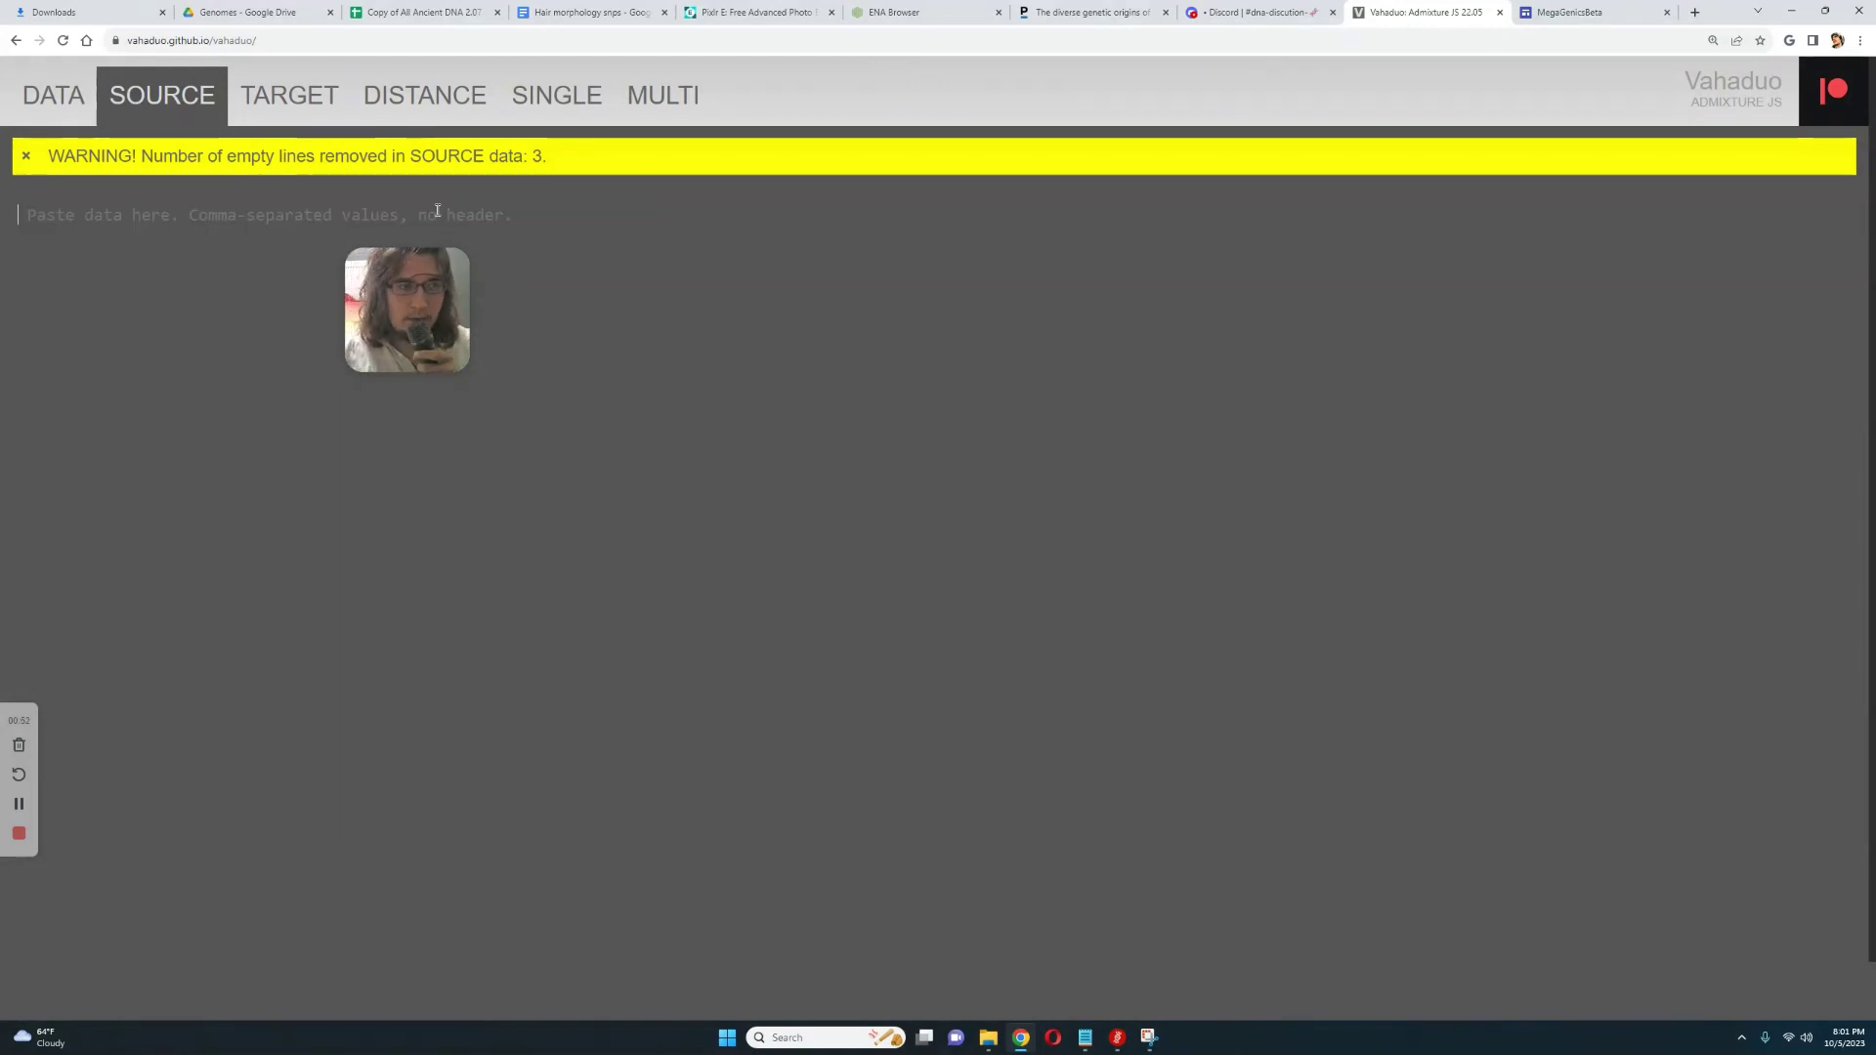
# Copy the coordinate rows from MegaGenicsBeta again, try pasting them into Vahaduo's source data as plain text, and clear them.
pyautogui.click(1529, 8)
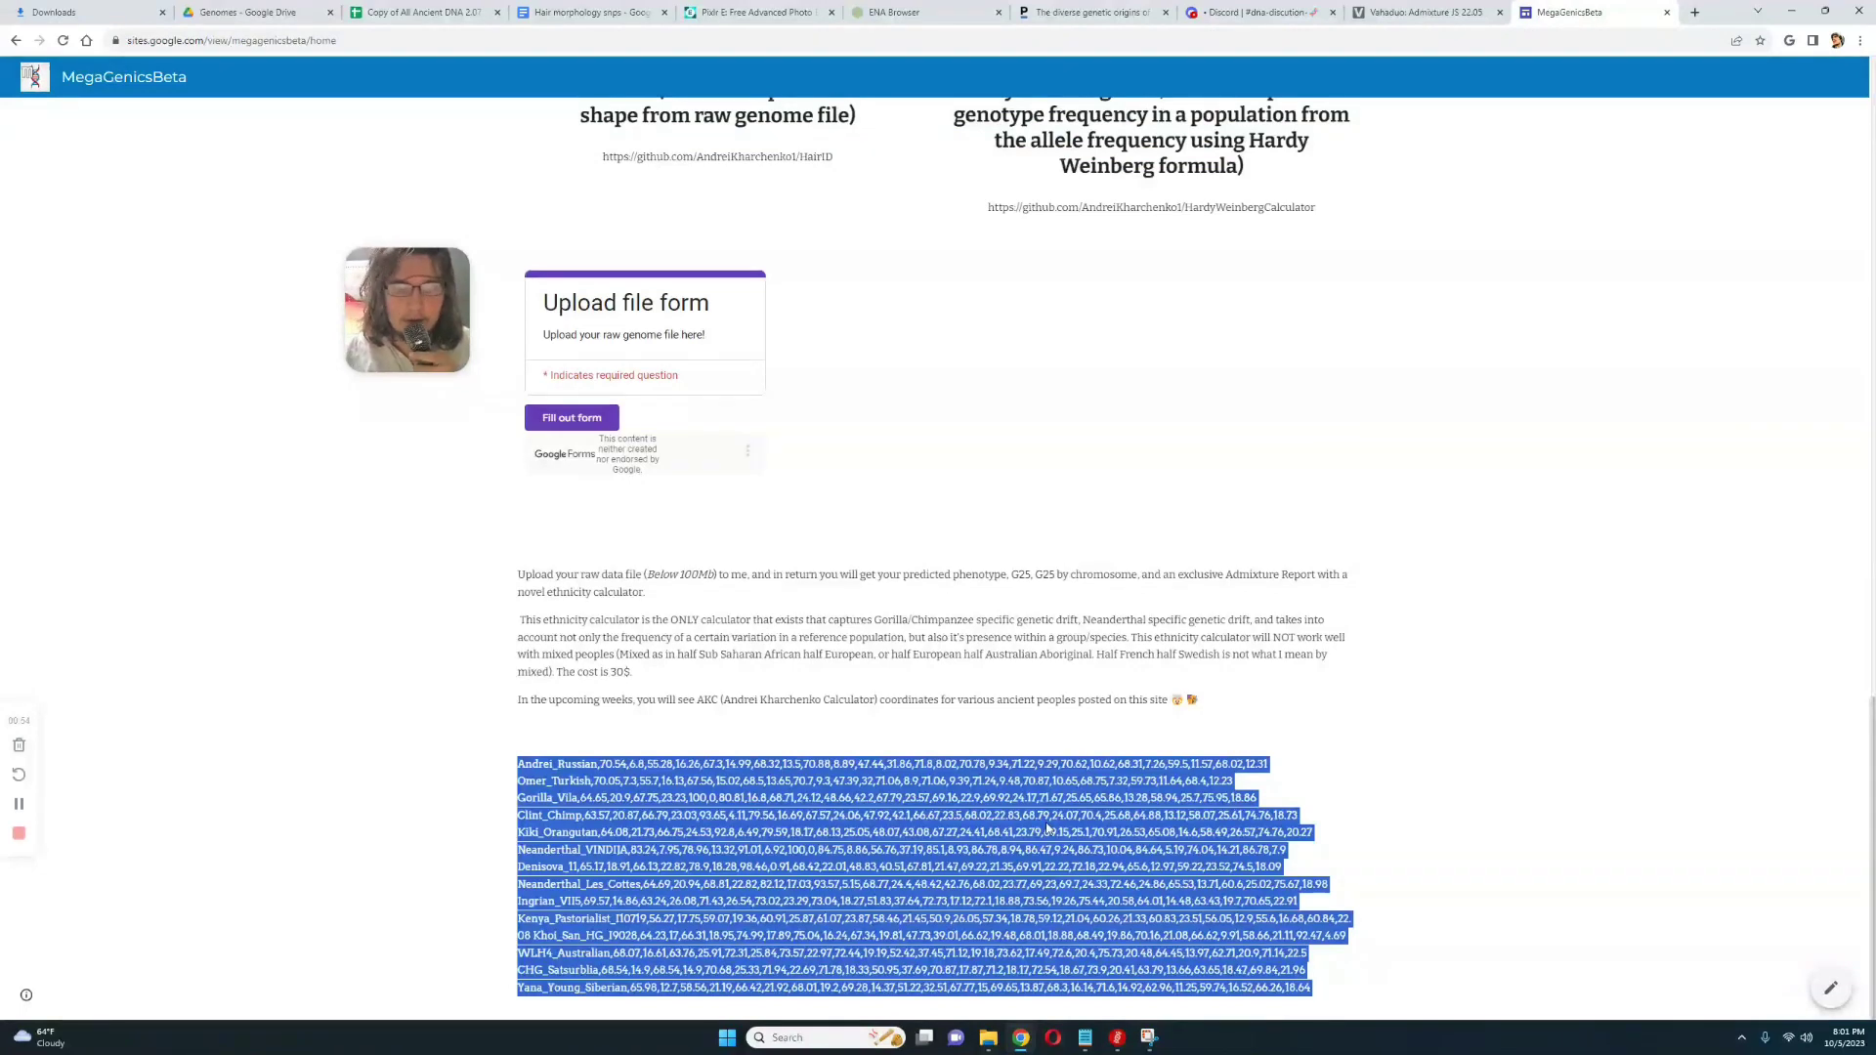
pyautogui.rightClick(1010, 831)
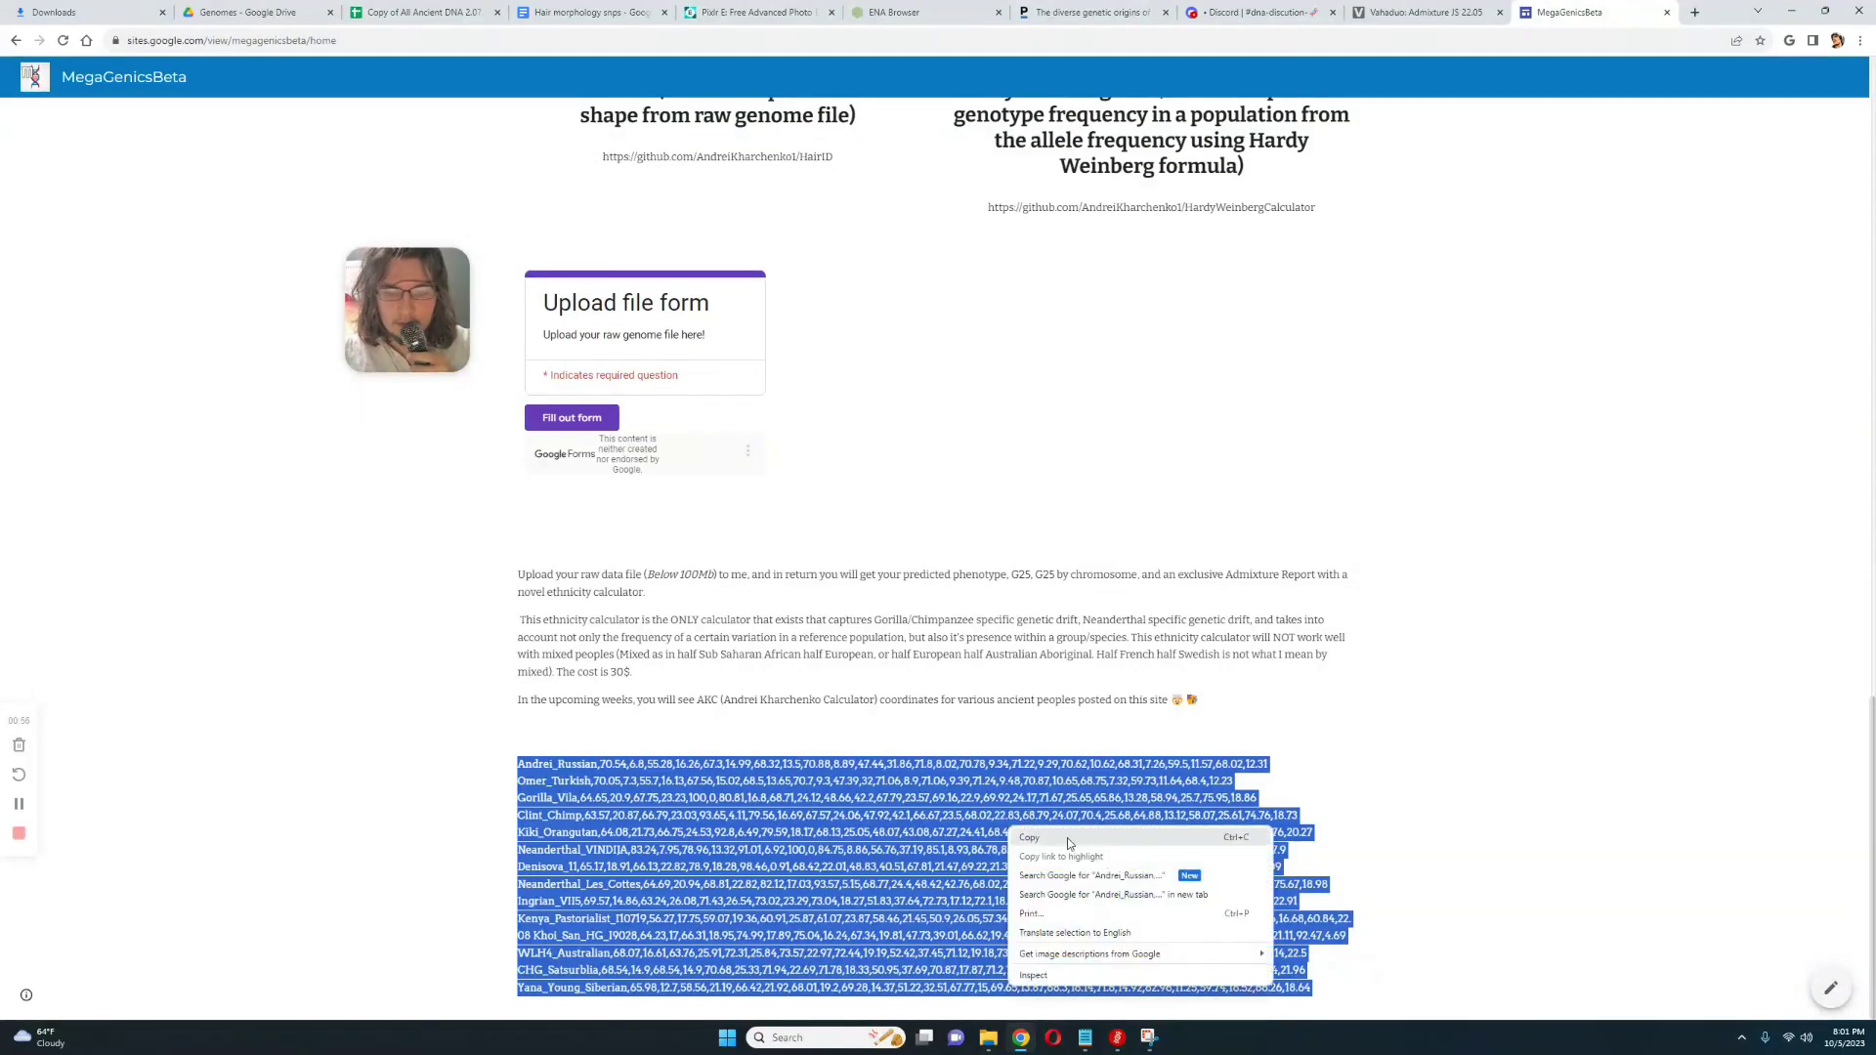
pyautogui.click(1068, 843)
pyautogui.click(1427, 12)
pyautogui.rightClick(76, 209)
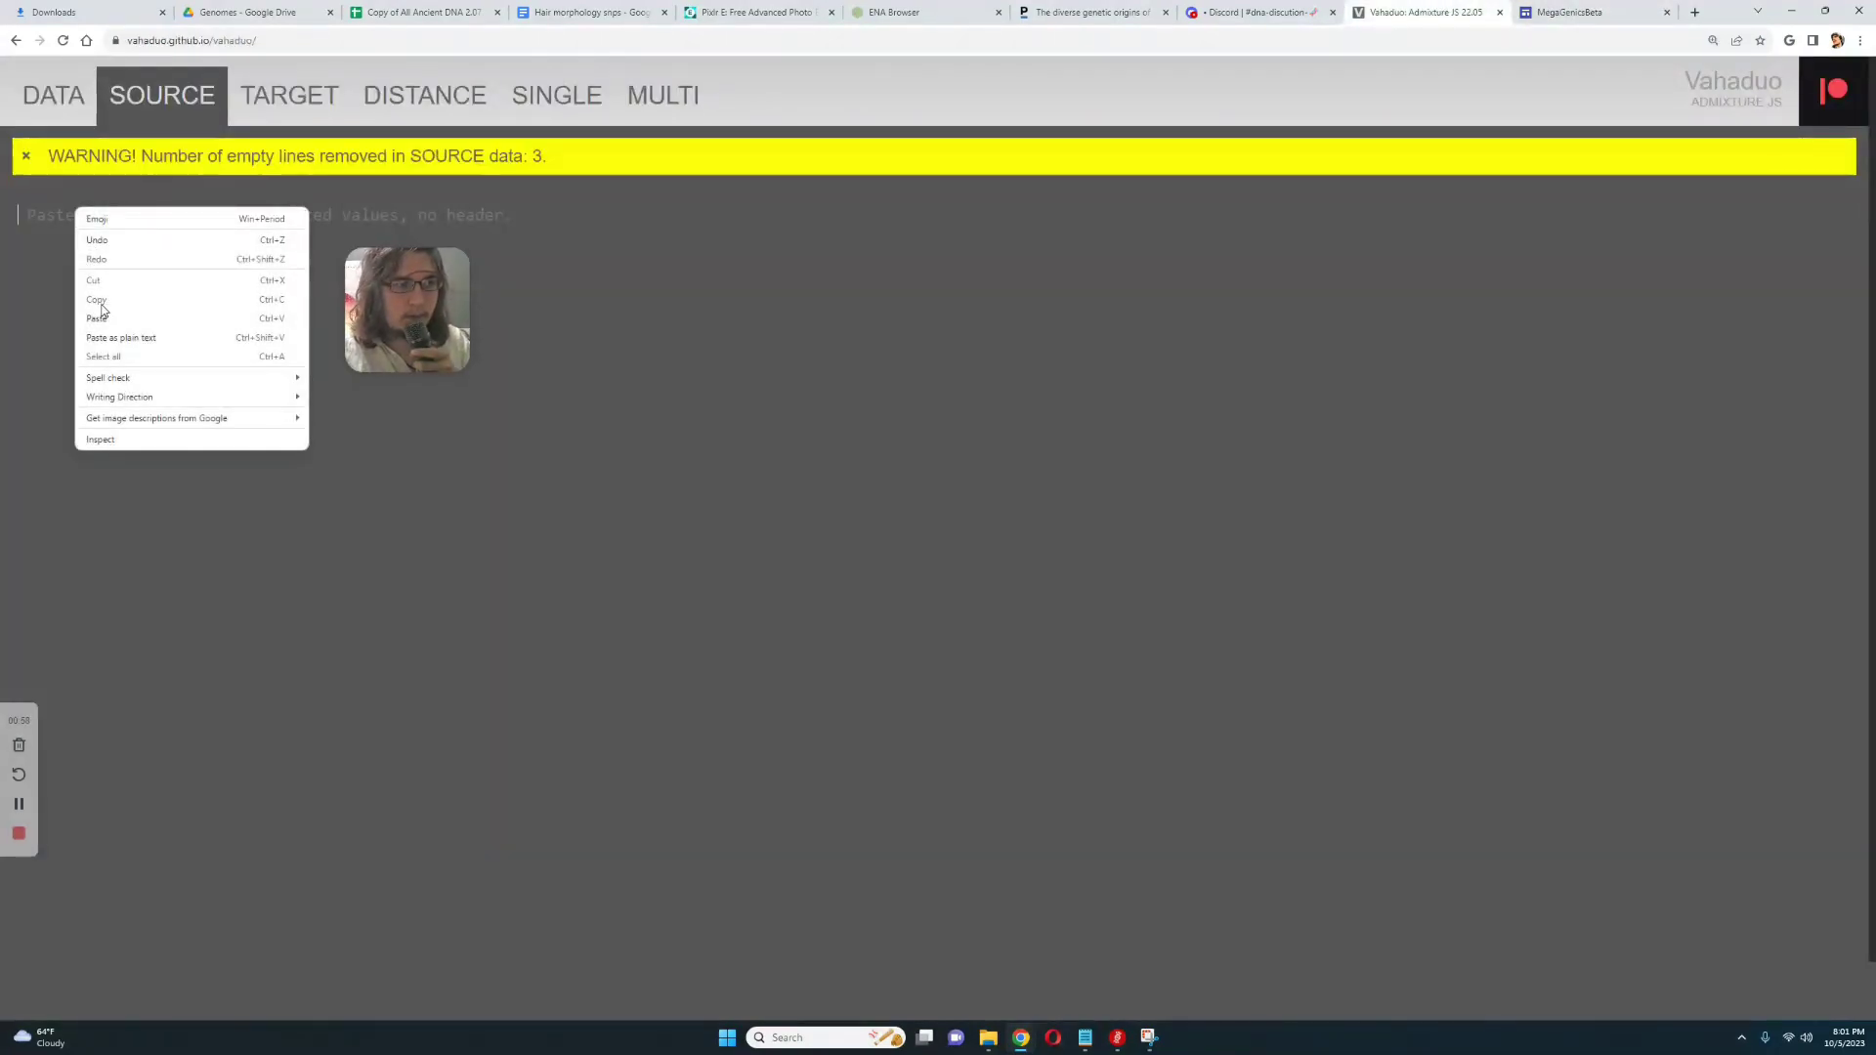
pyautogui.click(108, 337)
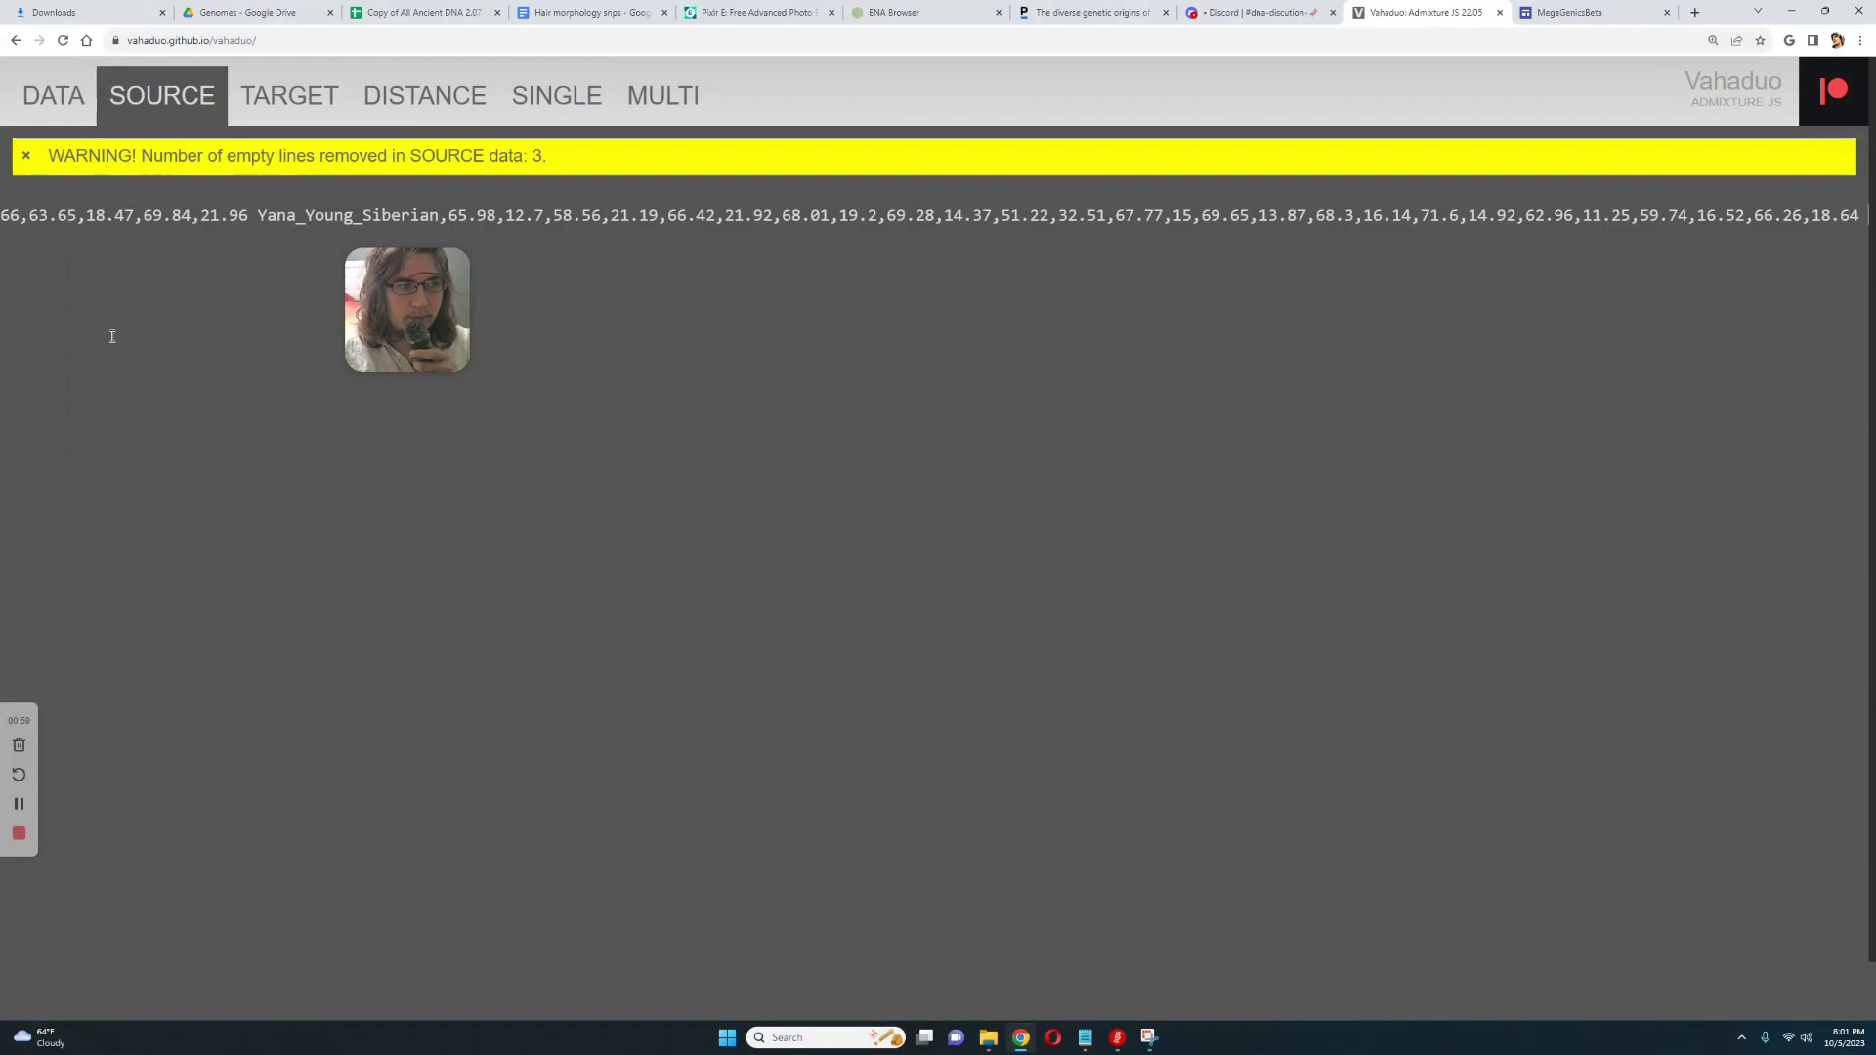
pyautogui.hotkey('ctrl', 'a')
pyautogui.press('Delete')
# Paste the copied coordinates into Vahaduo's source data and put the Yana_Young_Siberian and Turkish samples on their own lines.
pyautogui.rightClick(582, 214)
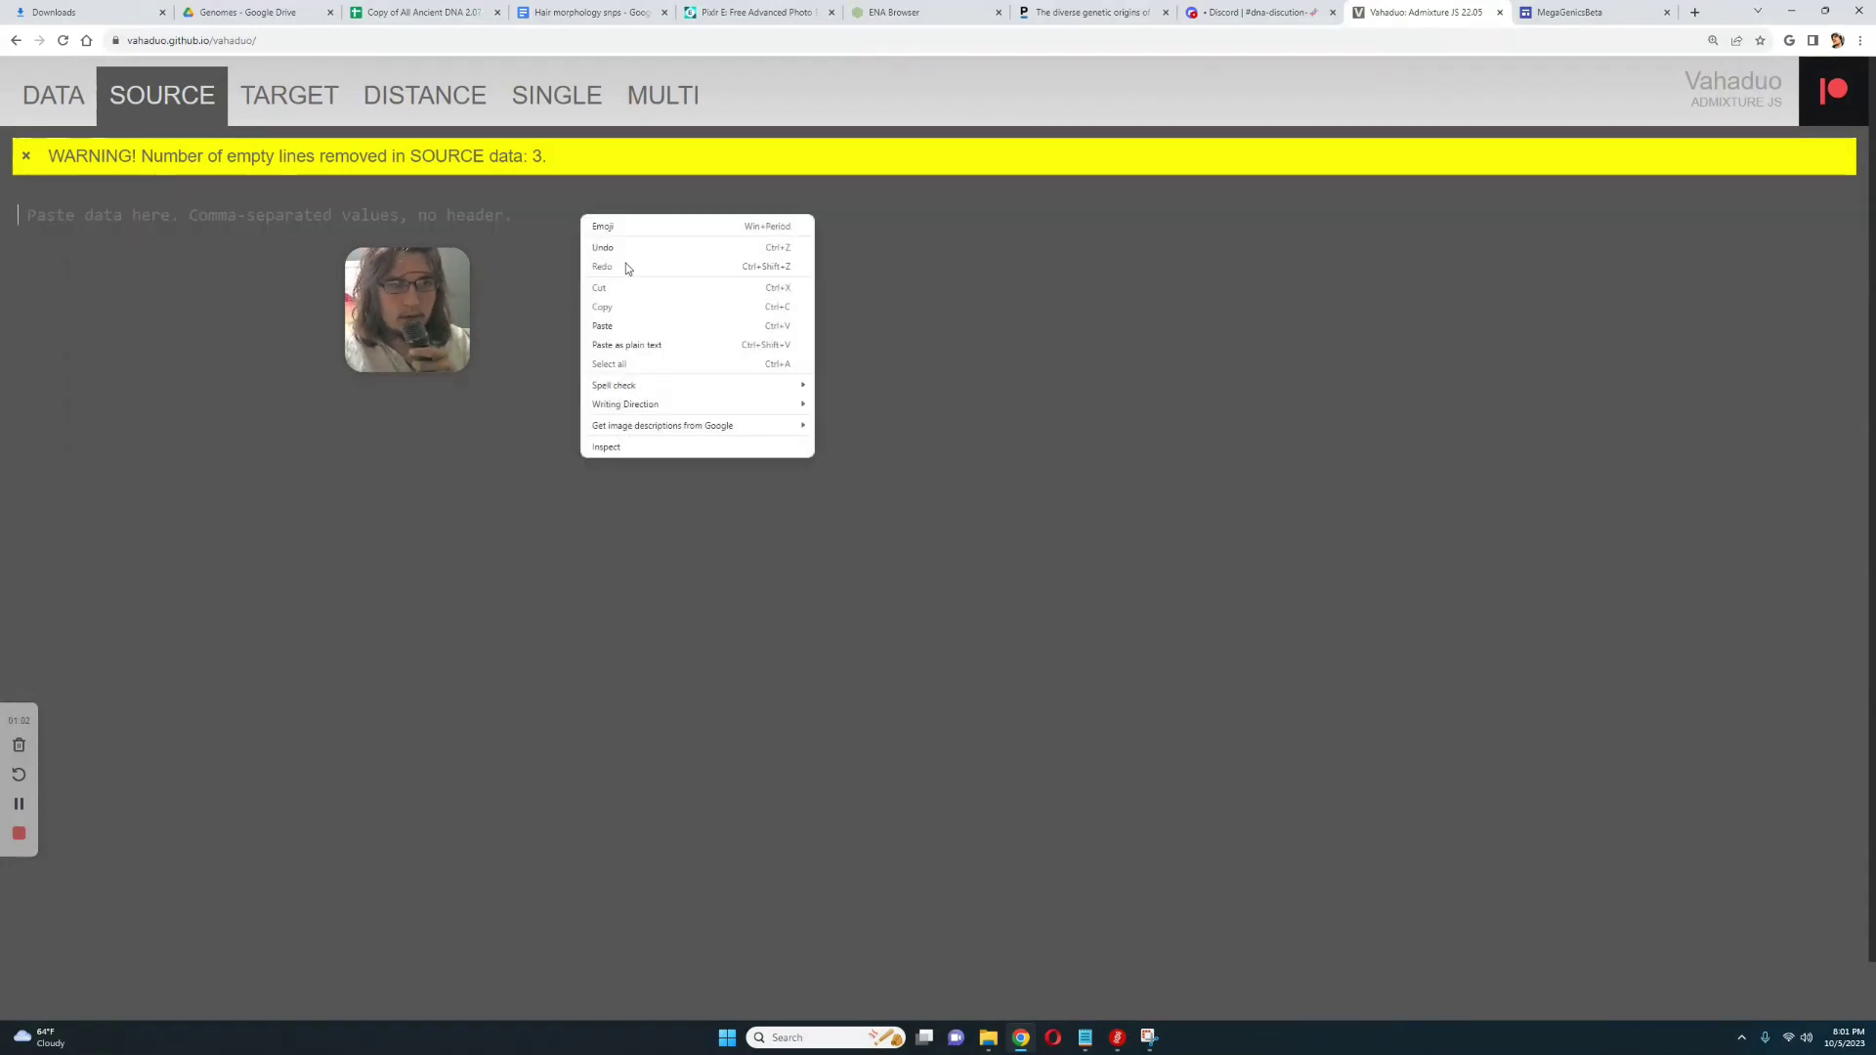
pyautogui.click(637, 325)
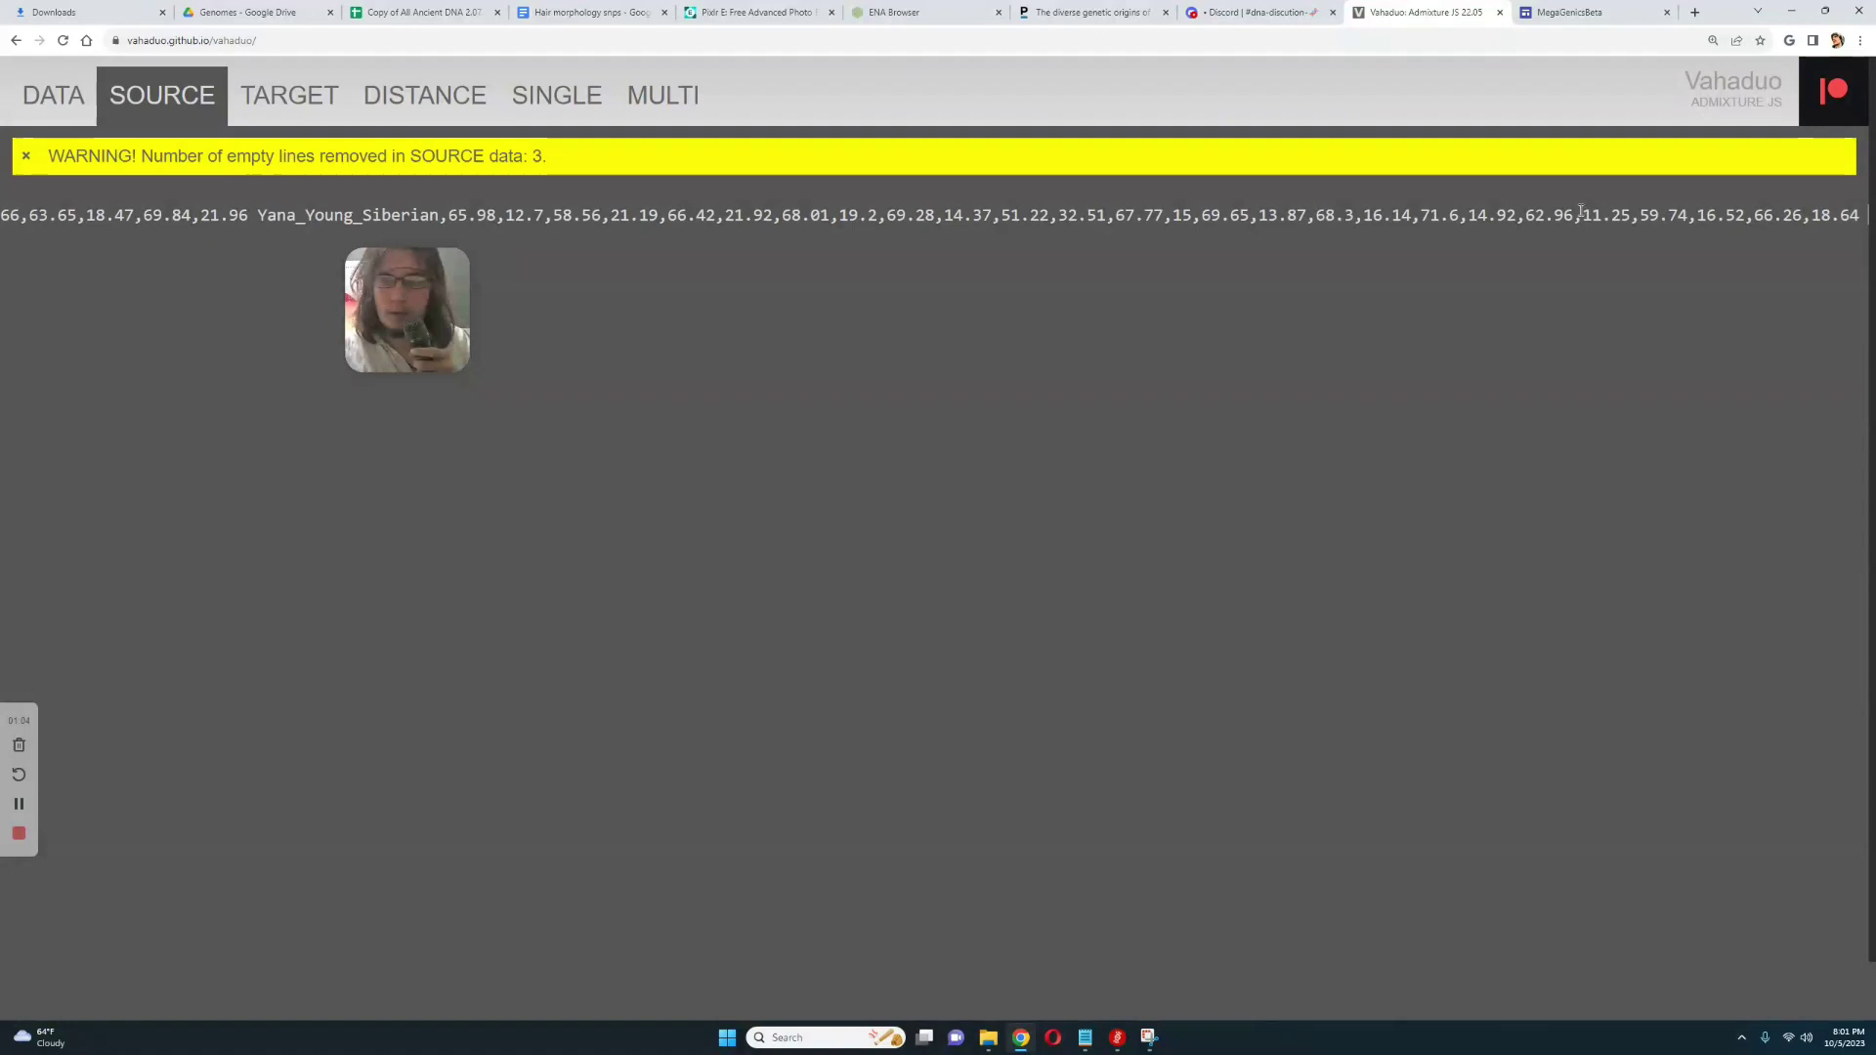
pyautogui.click(253, 212)
pyautogui.press('Return')
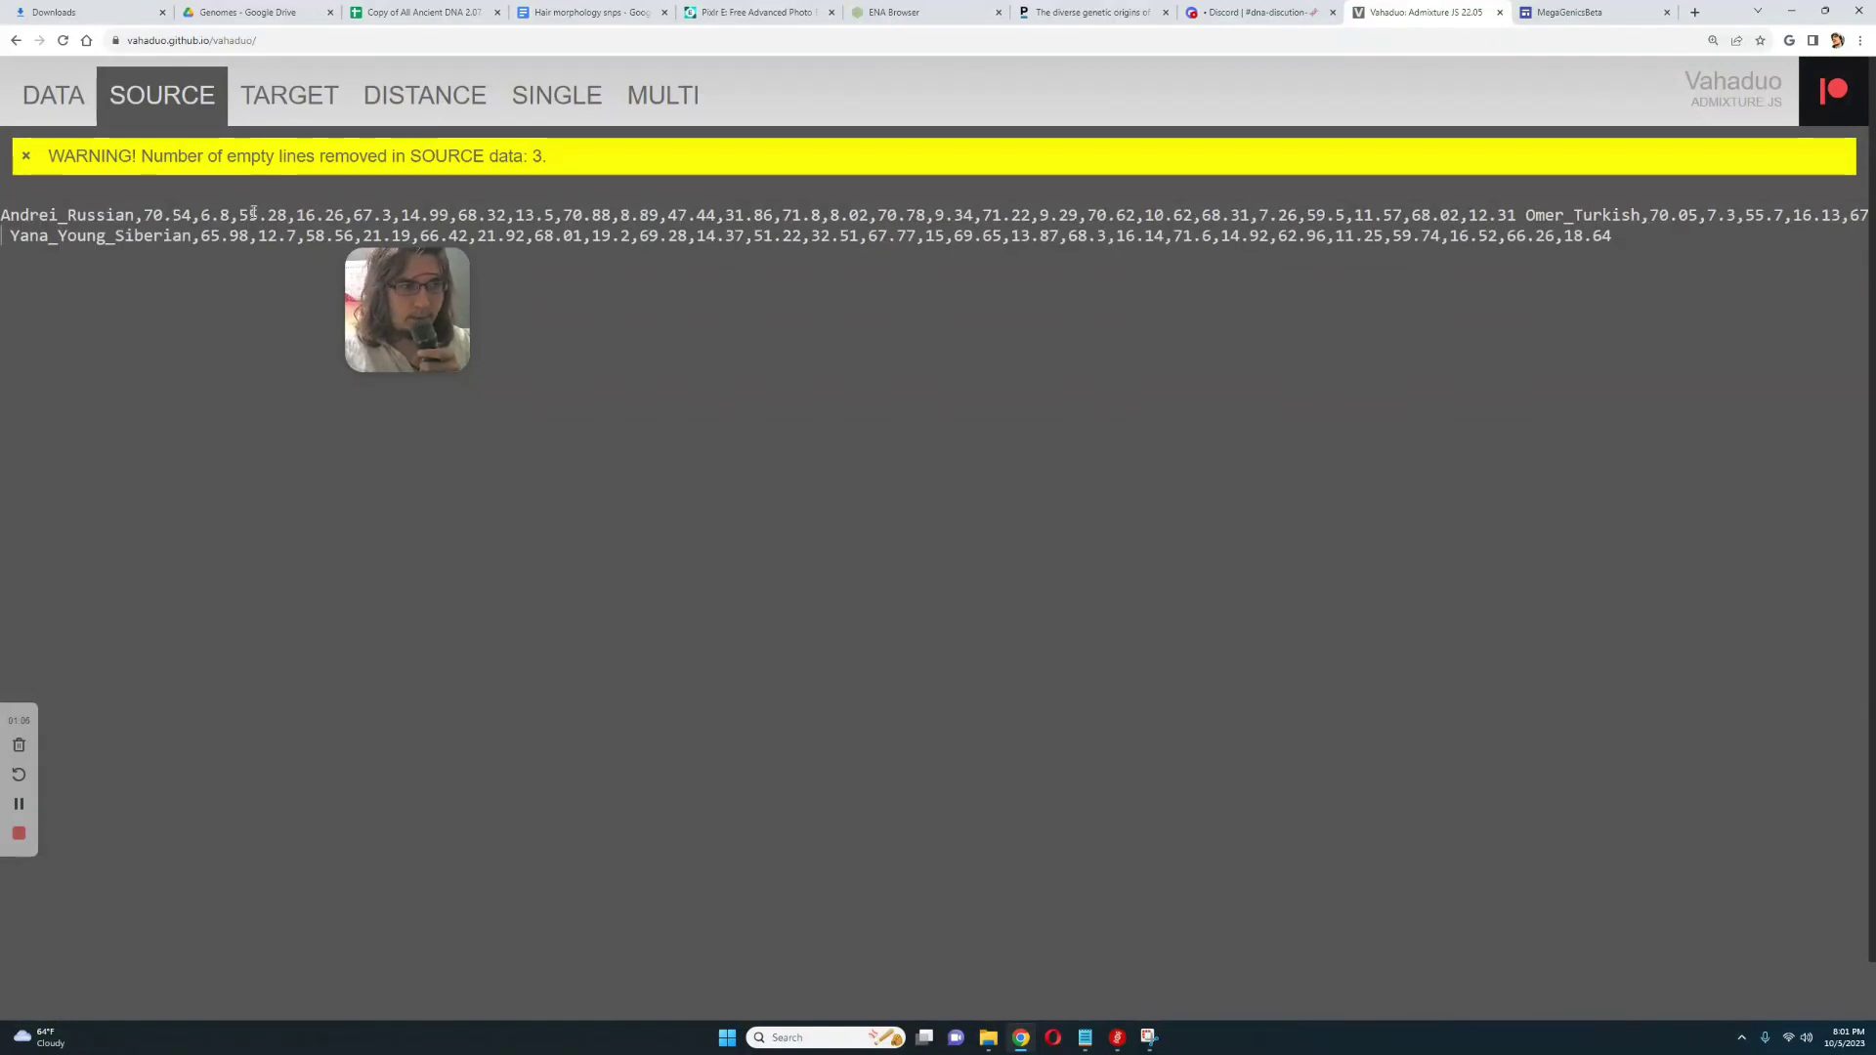
pyautogui.click(1520, 214)
pyautogui.press('Return')
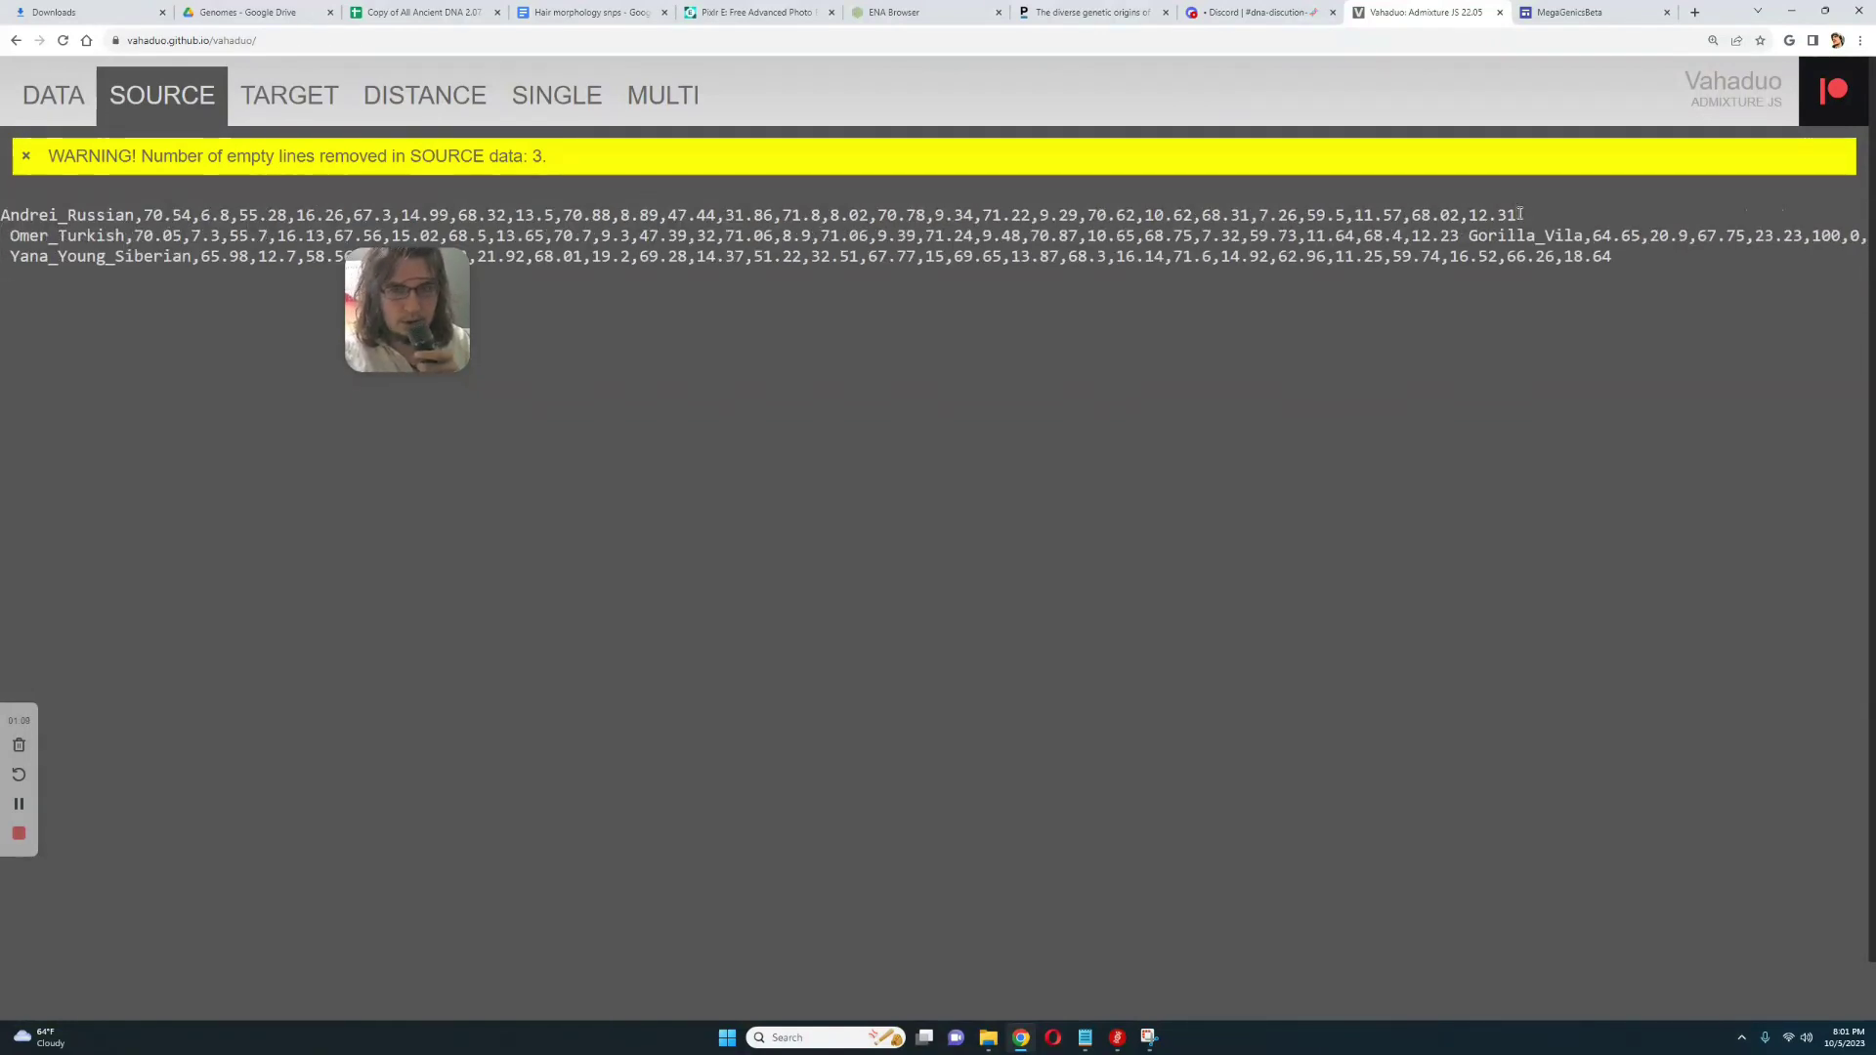
# Break the source data so that Gorilla_Vila, Clint_Chimp, Kiki_Orangutan and Neanderthal_VINDIJA each start a new line.
pyautogui.click(1469, 236)
pyautogui.press('Return')
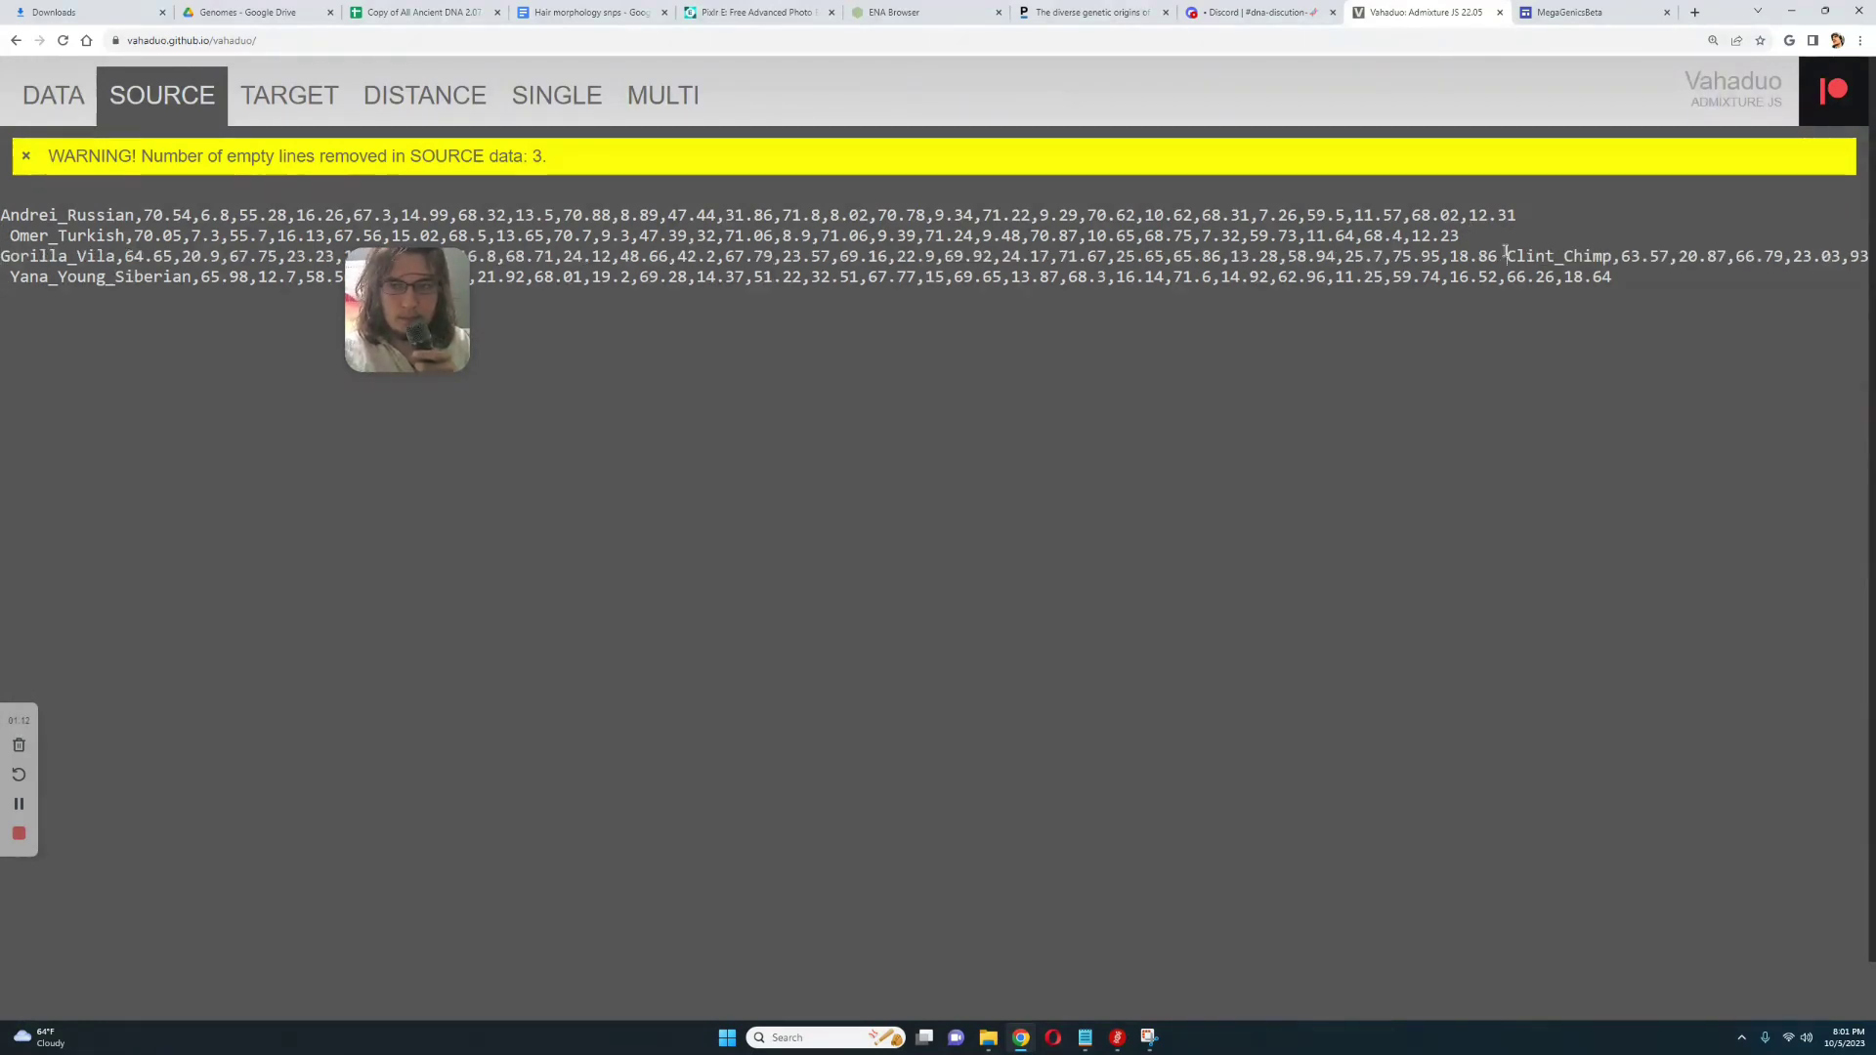
pyautogui.click(1505, 255)
pyautogui.press('Return')
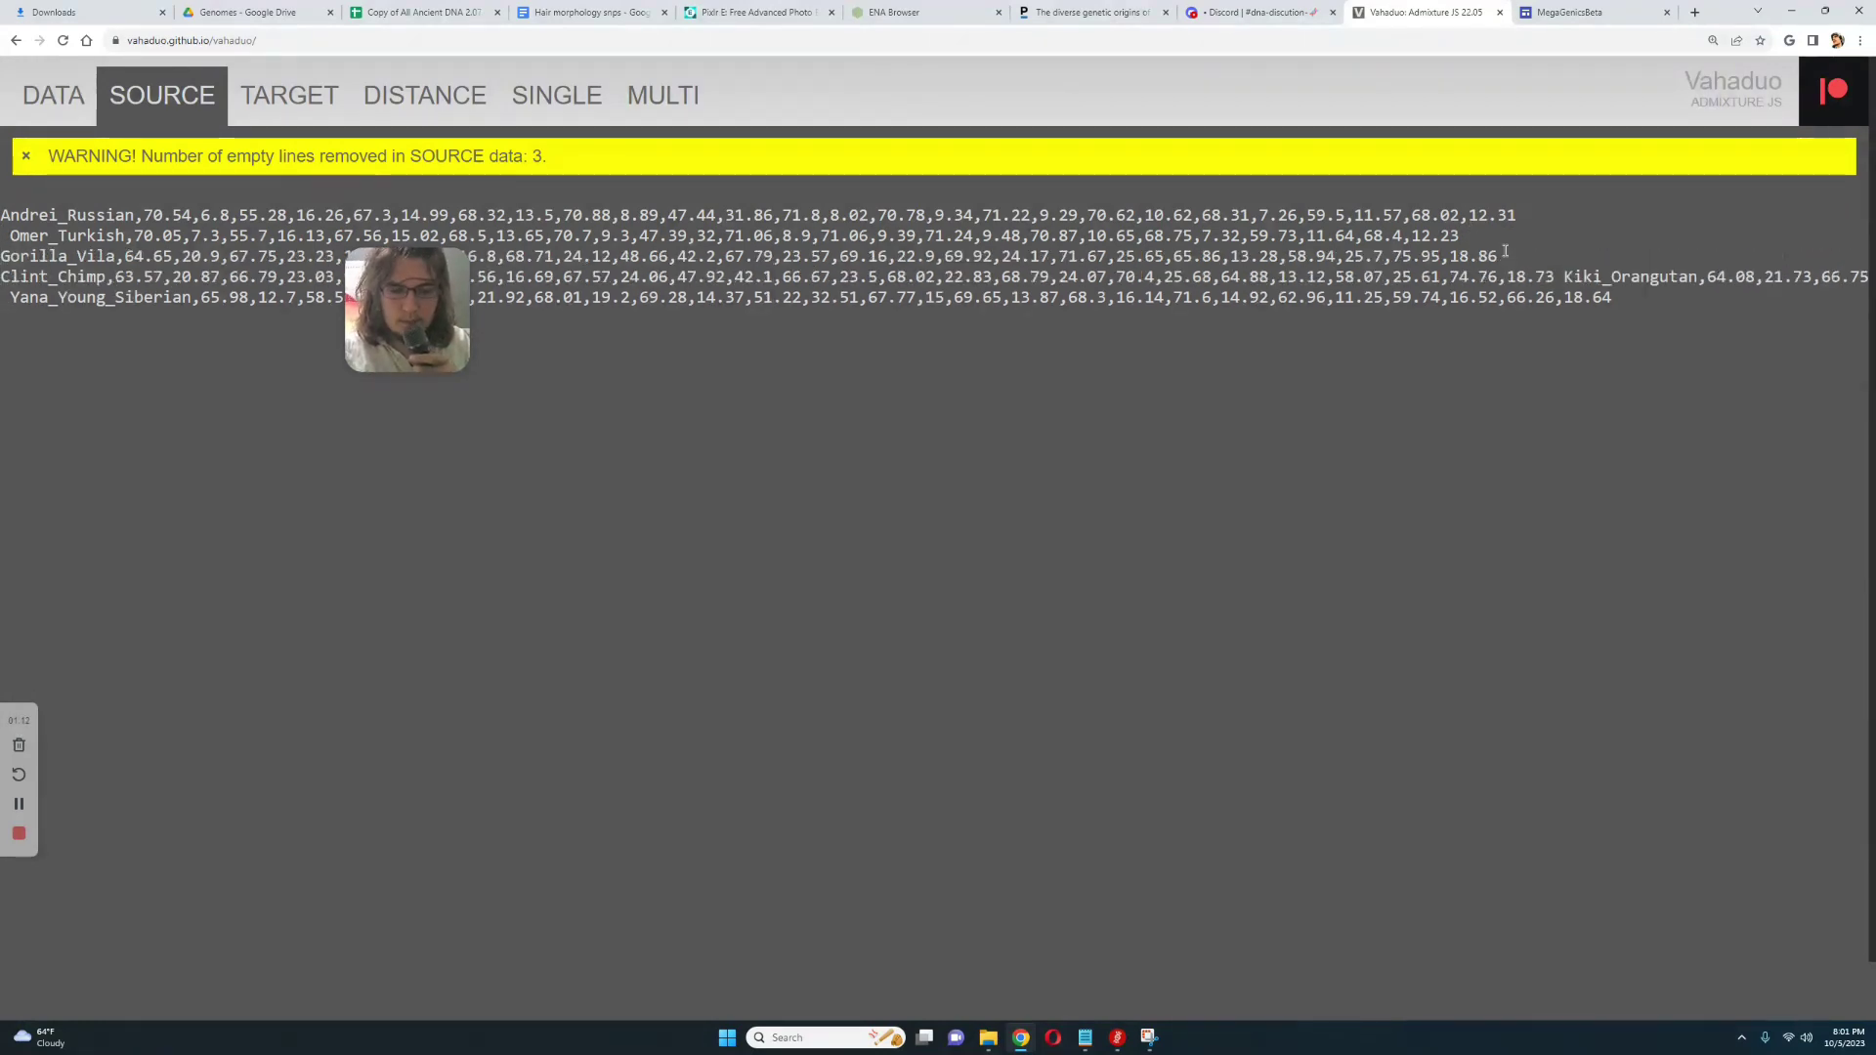
pyautogui.click(1557, 277)
pyautogui.press('Return')
pyautogui.click(1594, 299)
pyautogui.press('Return')
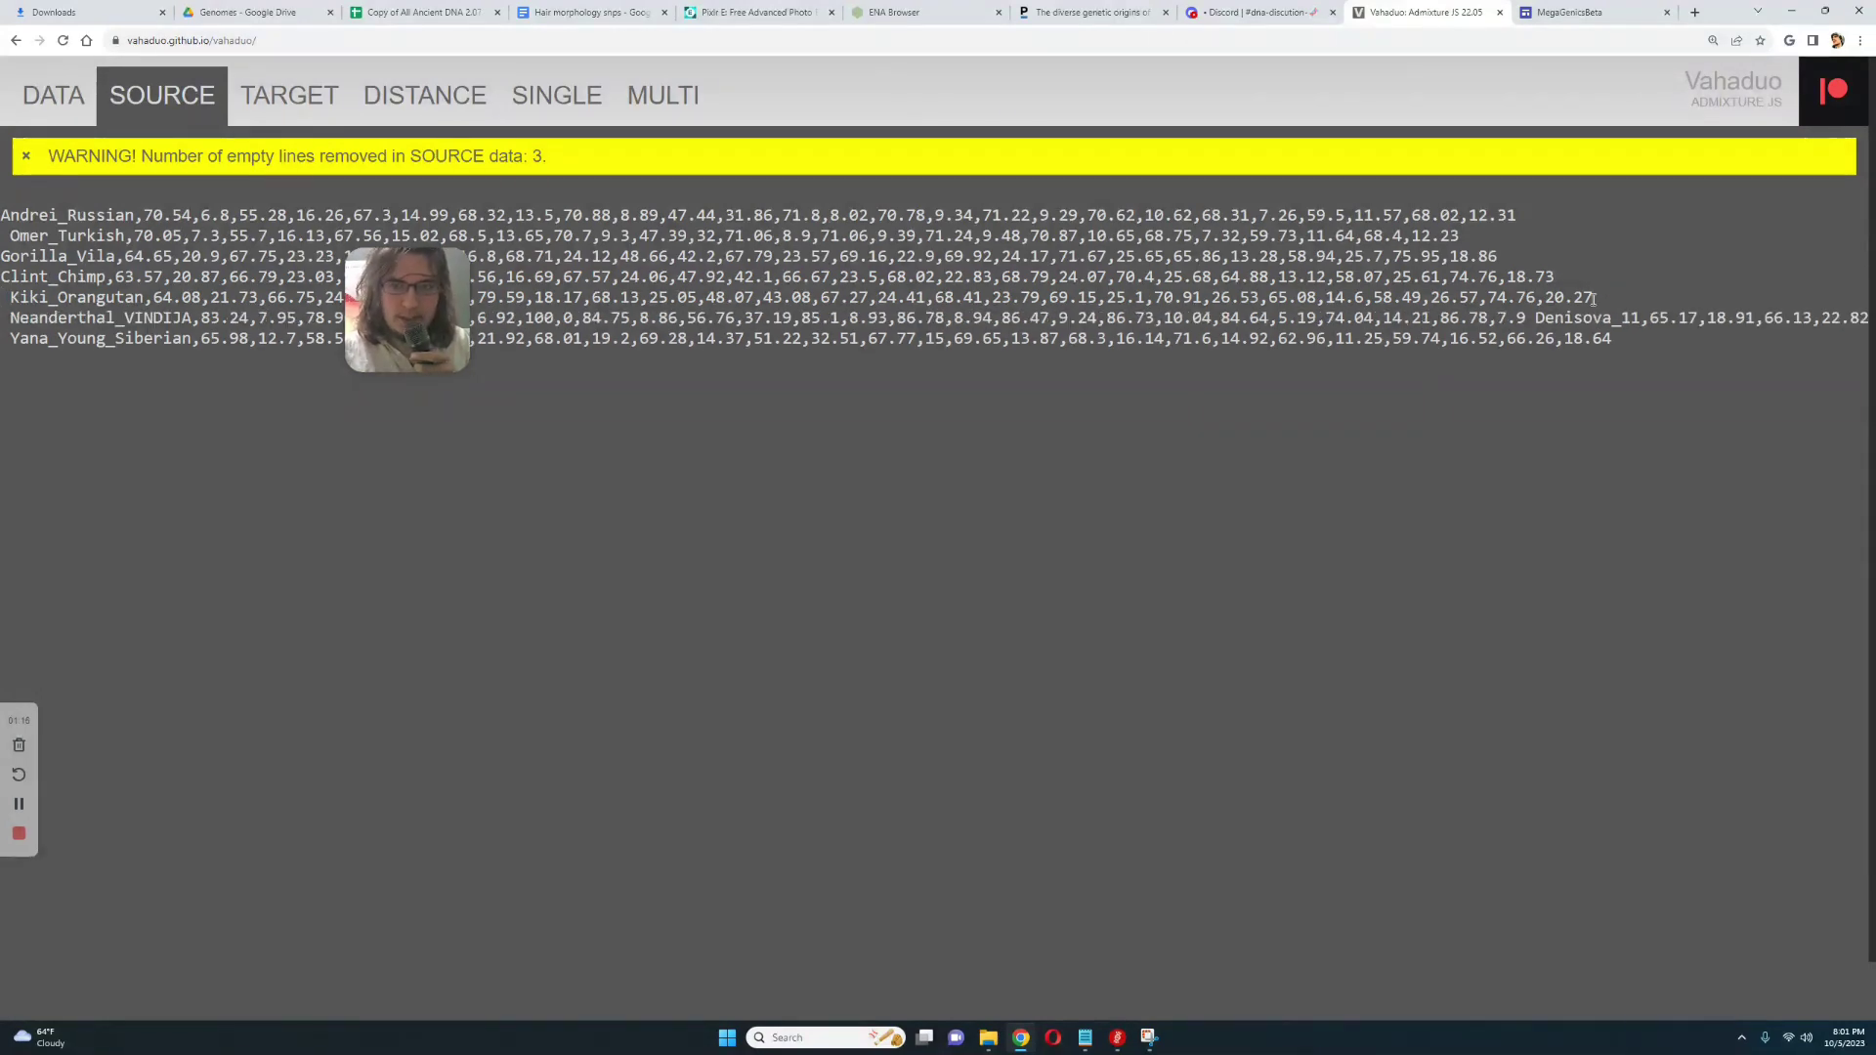
# Start new lines in the source data at Denisova_11, Neanderthal_Les_Cottes, Ingrian_VII5 and Kenya_Pastorialist_I10719.
pyautogui.click(1530, 317)
pyautogui.press('Return')
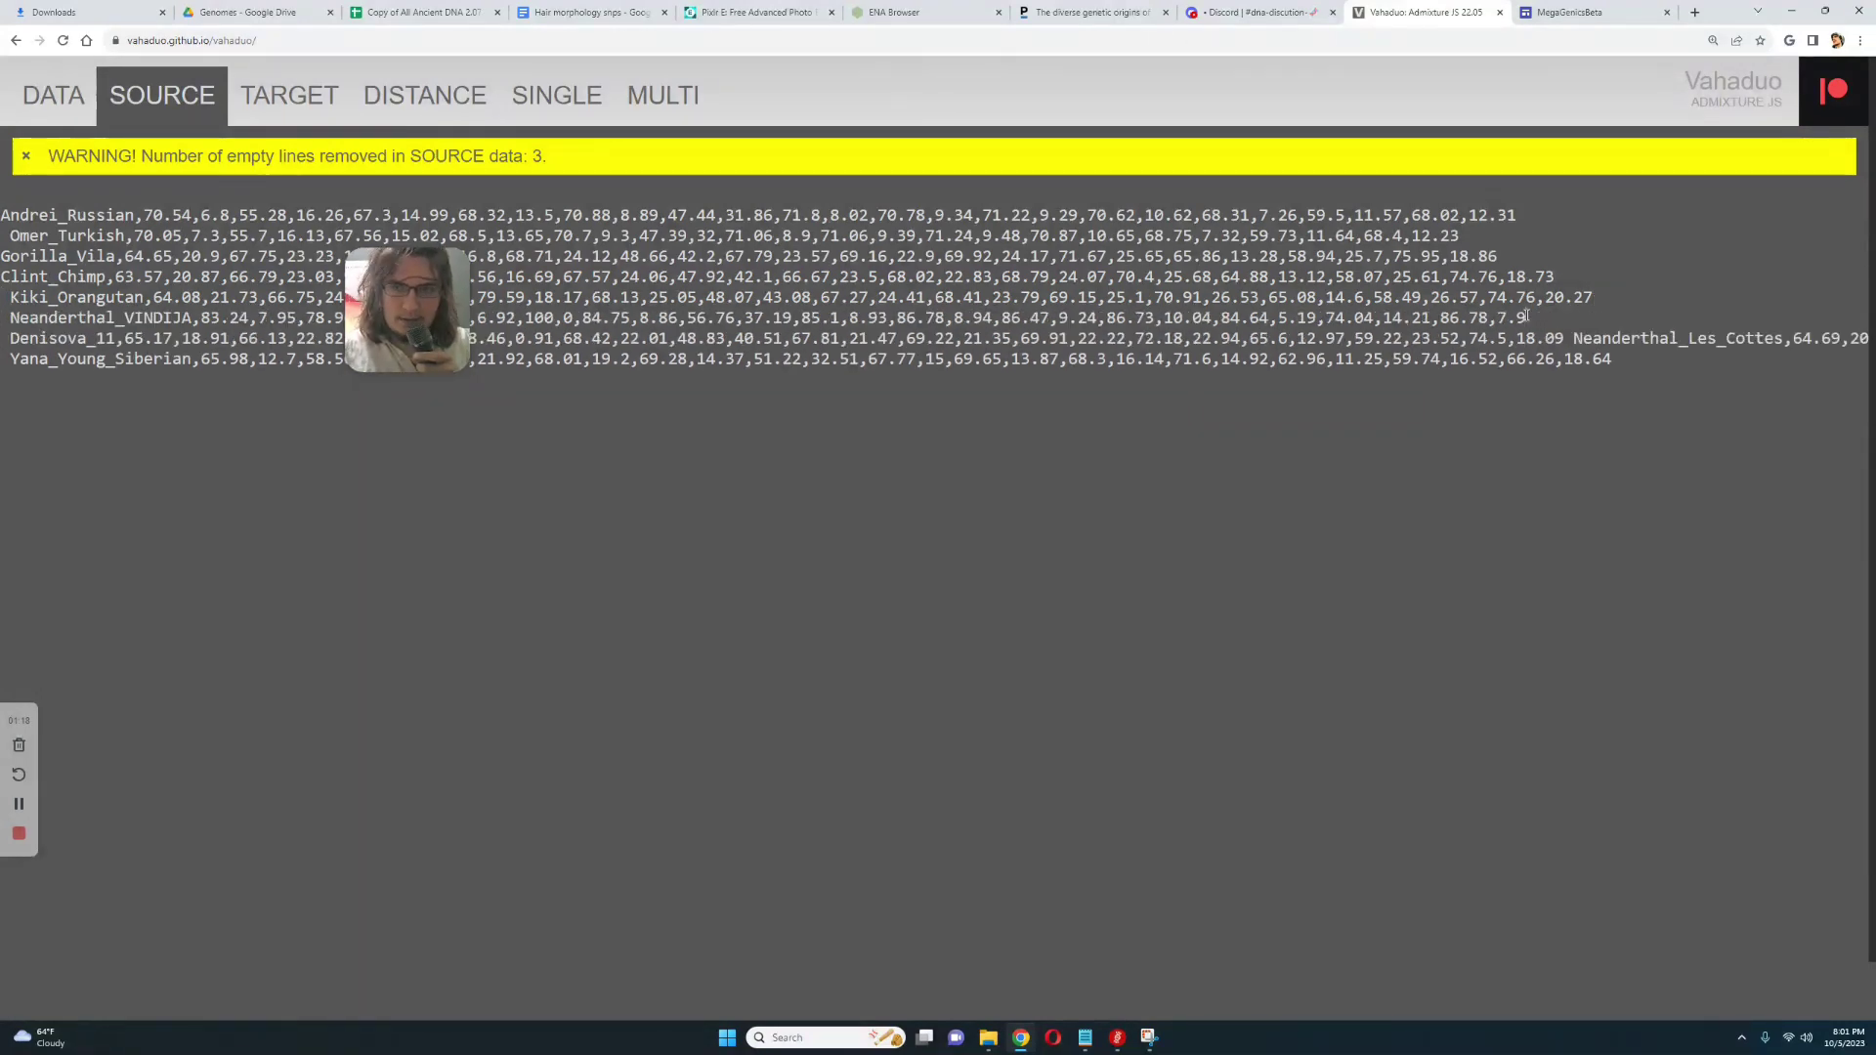
pyautogui.click(1563, 340)
pyautogui.press('Return')
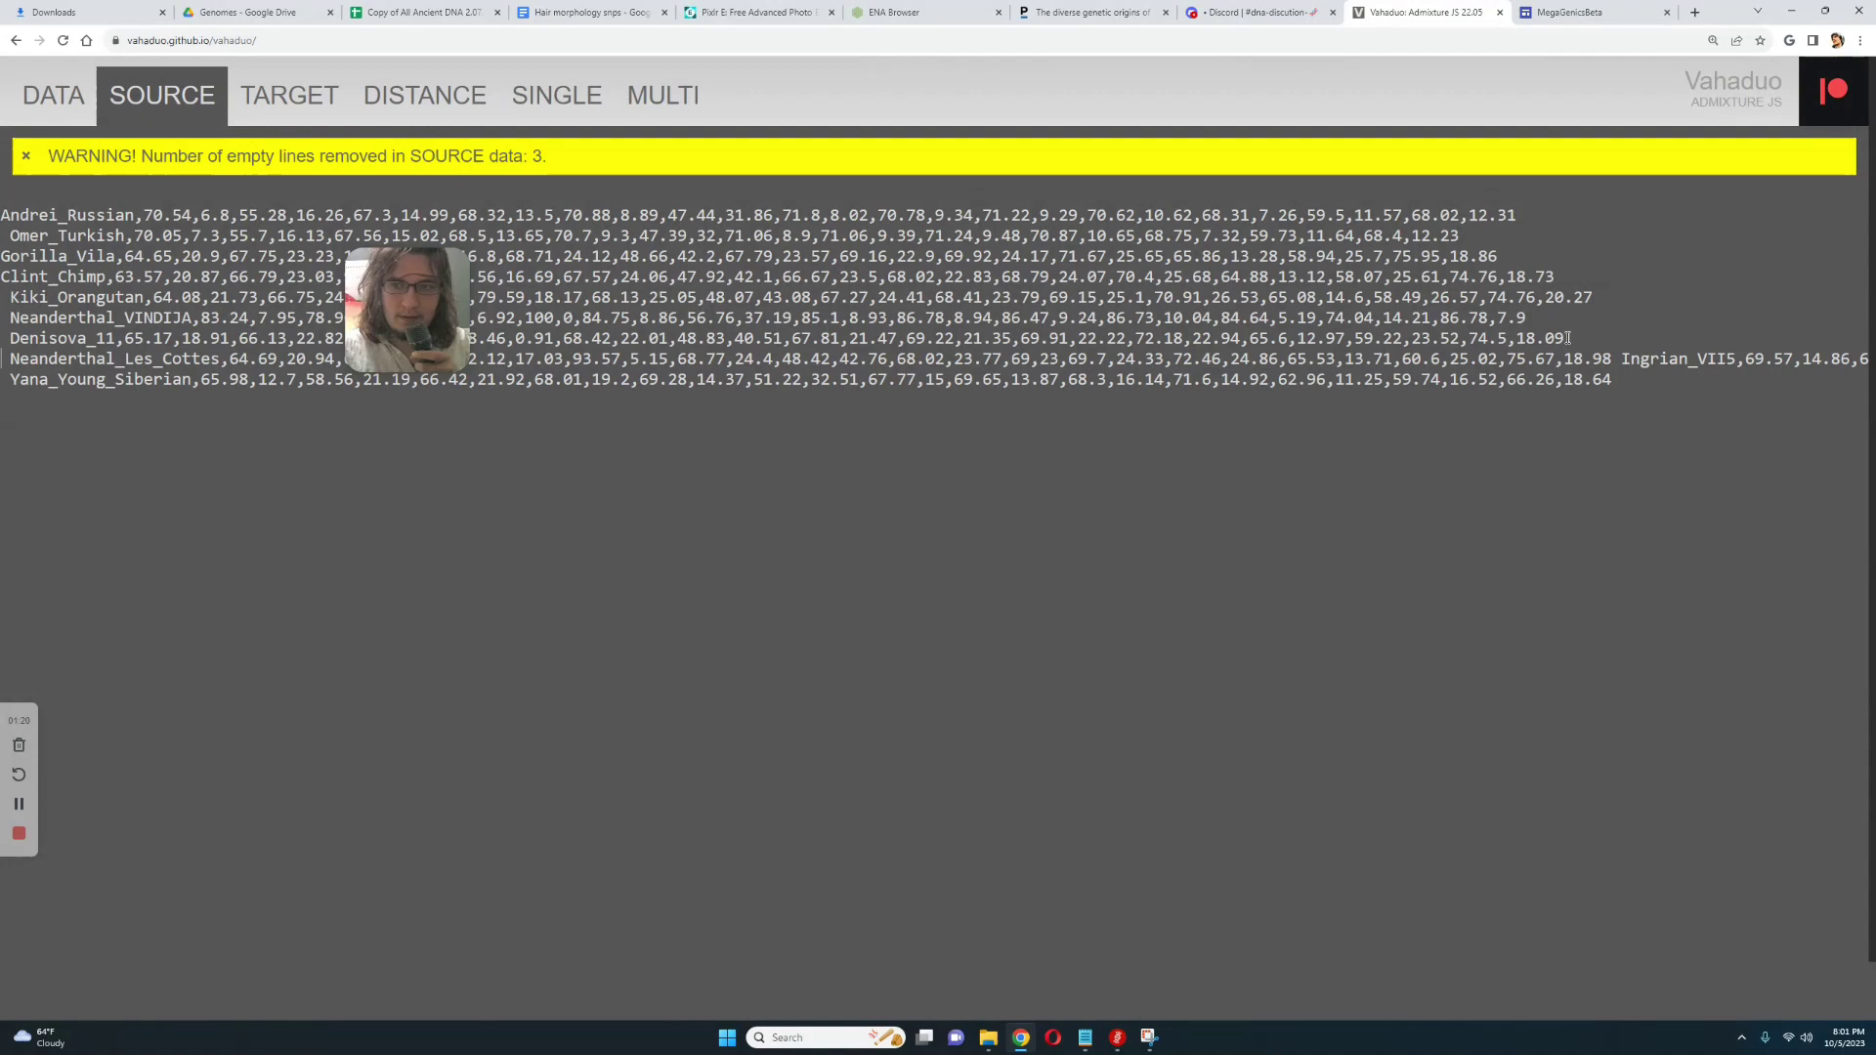
pyautogui.click(1613, 357)
pyautogui.press('Return')
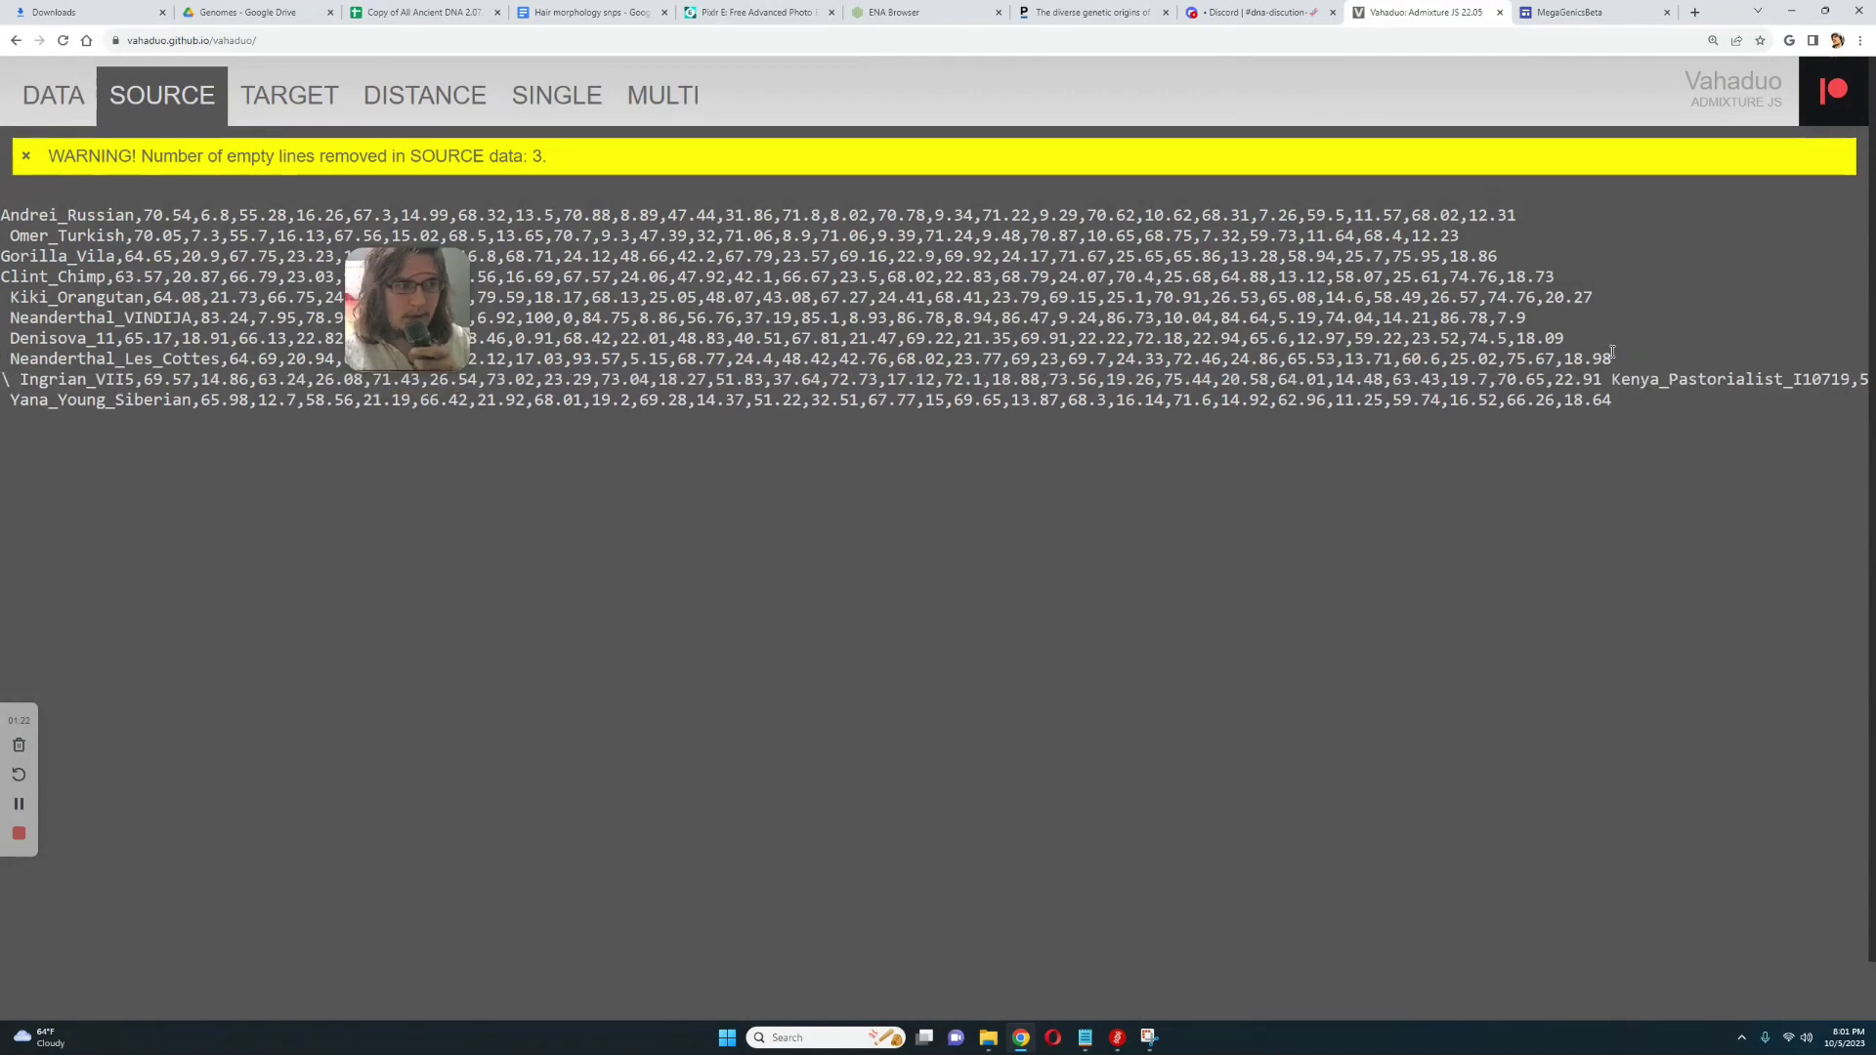
pyautogui.click(1597, 380)
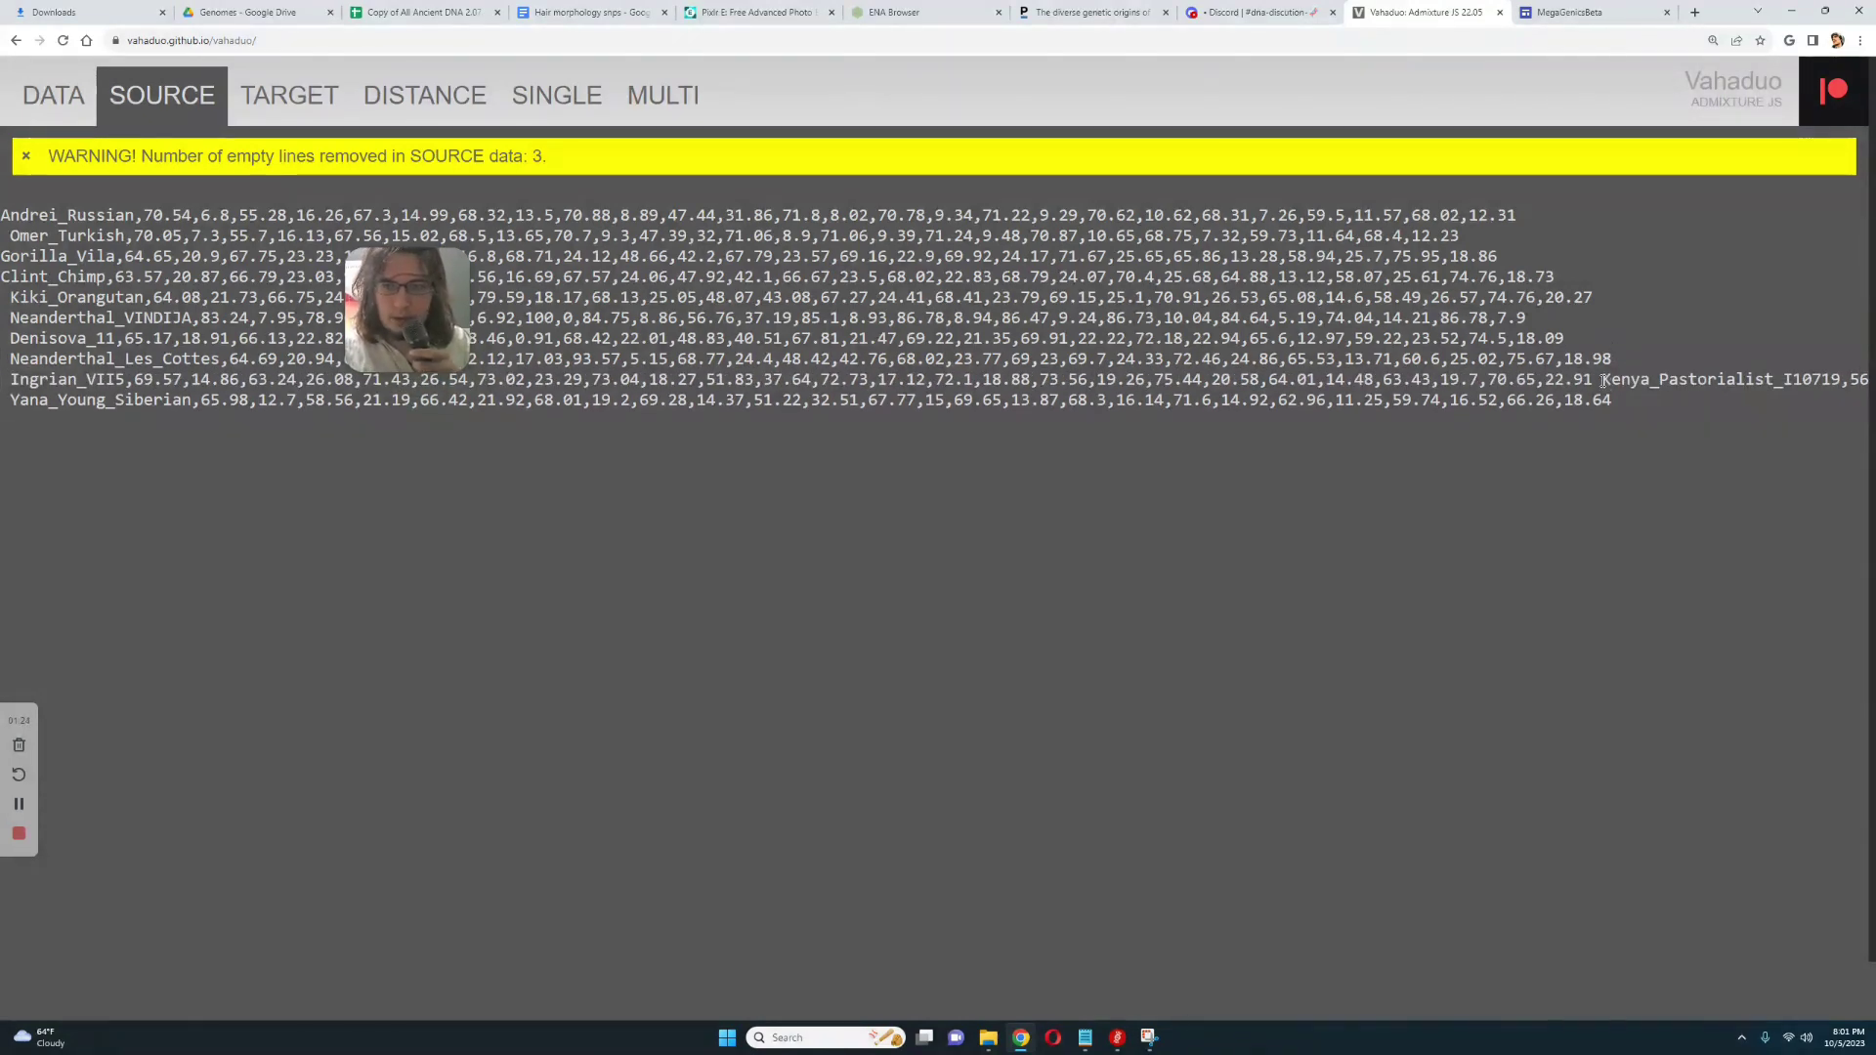
pyautogui.press('Return')
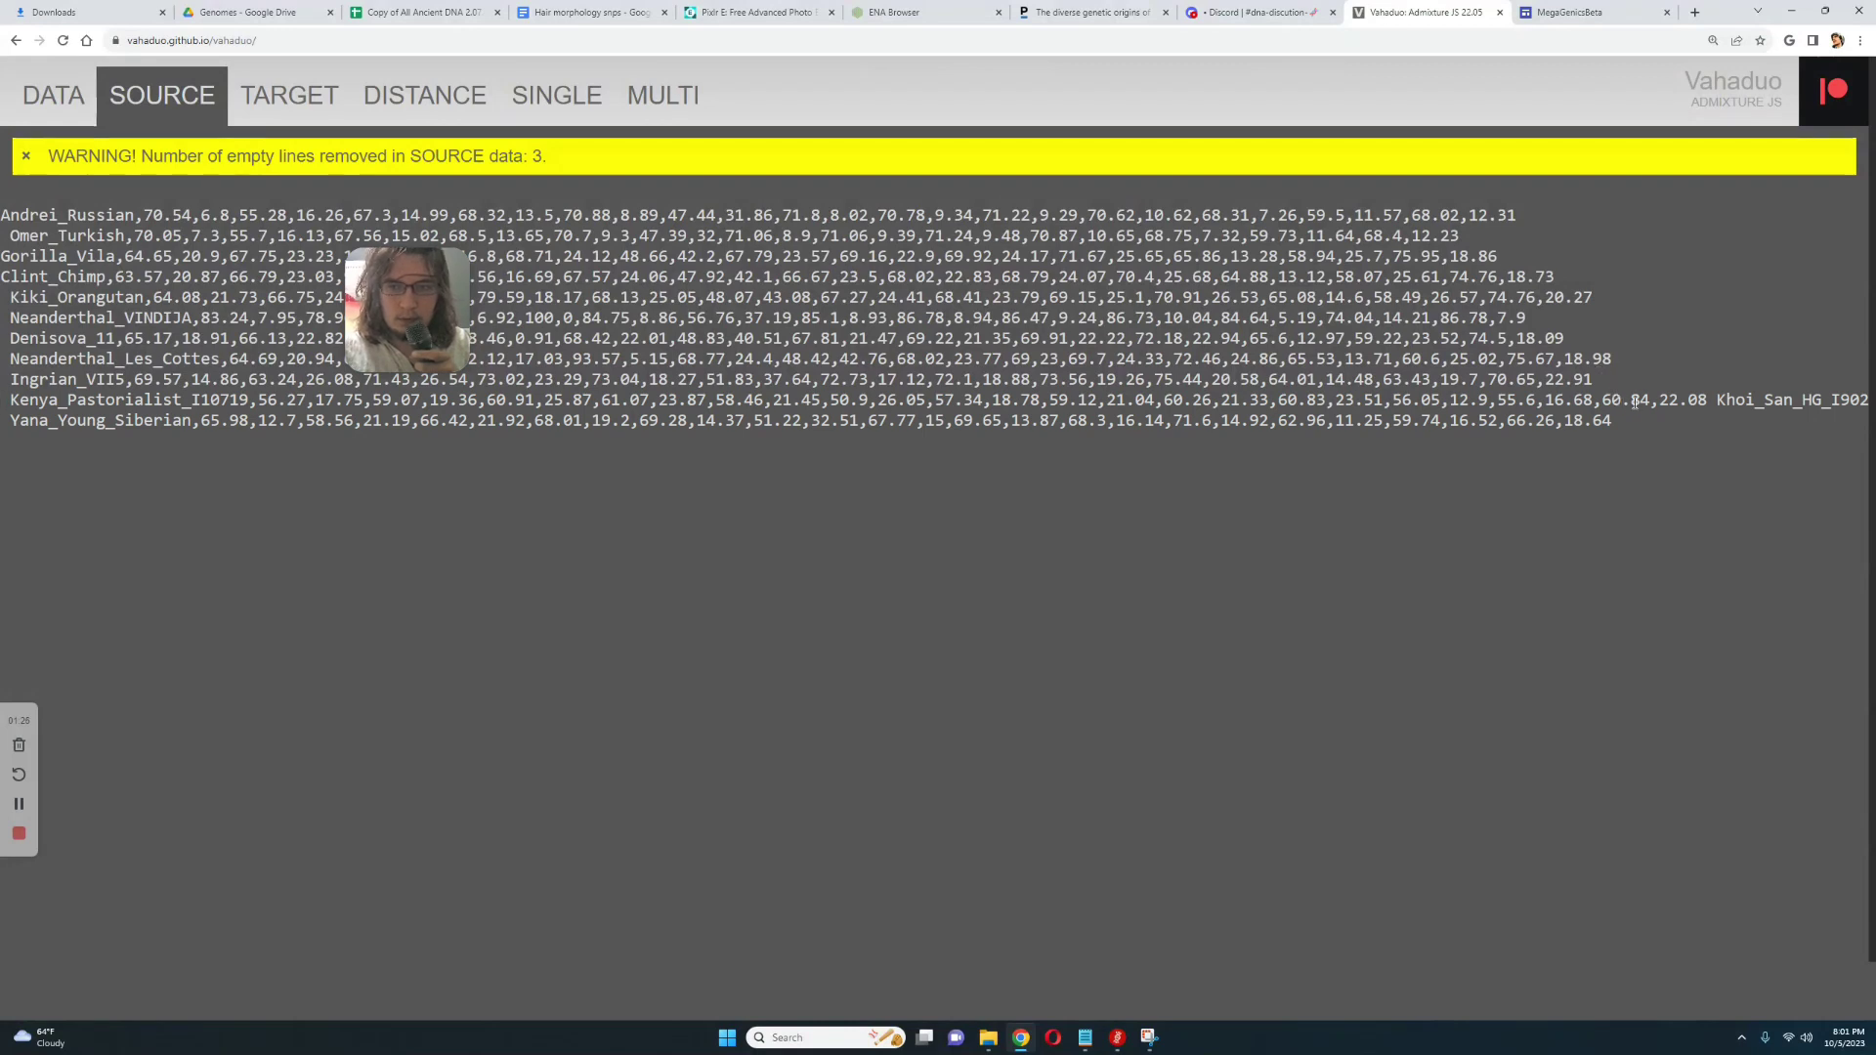
# Put the Khoi_San_HG_I9028, WLH4_Australian and CHG_Satsurblia samples on separate lines in the source data.
pyautogui.click(1710, 399)
pyautogui.press('Return')
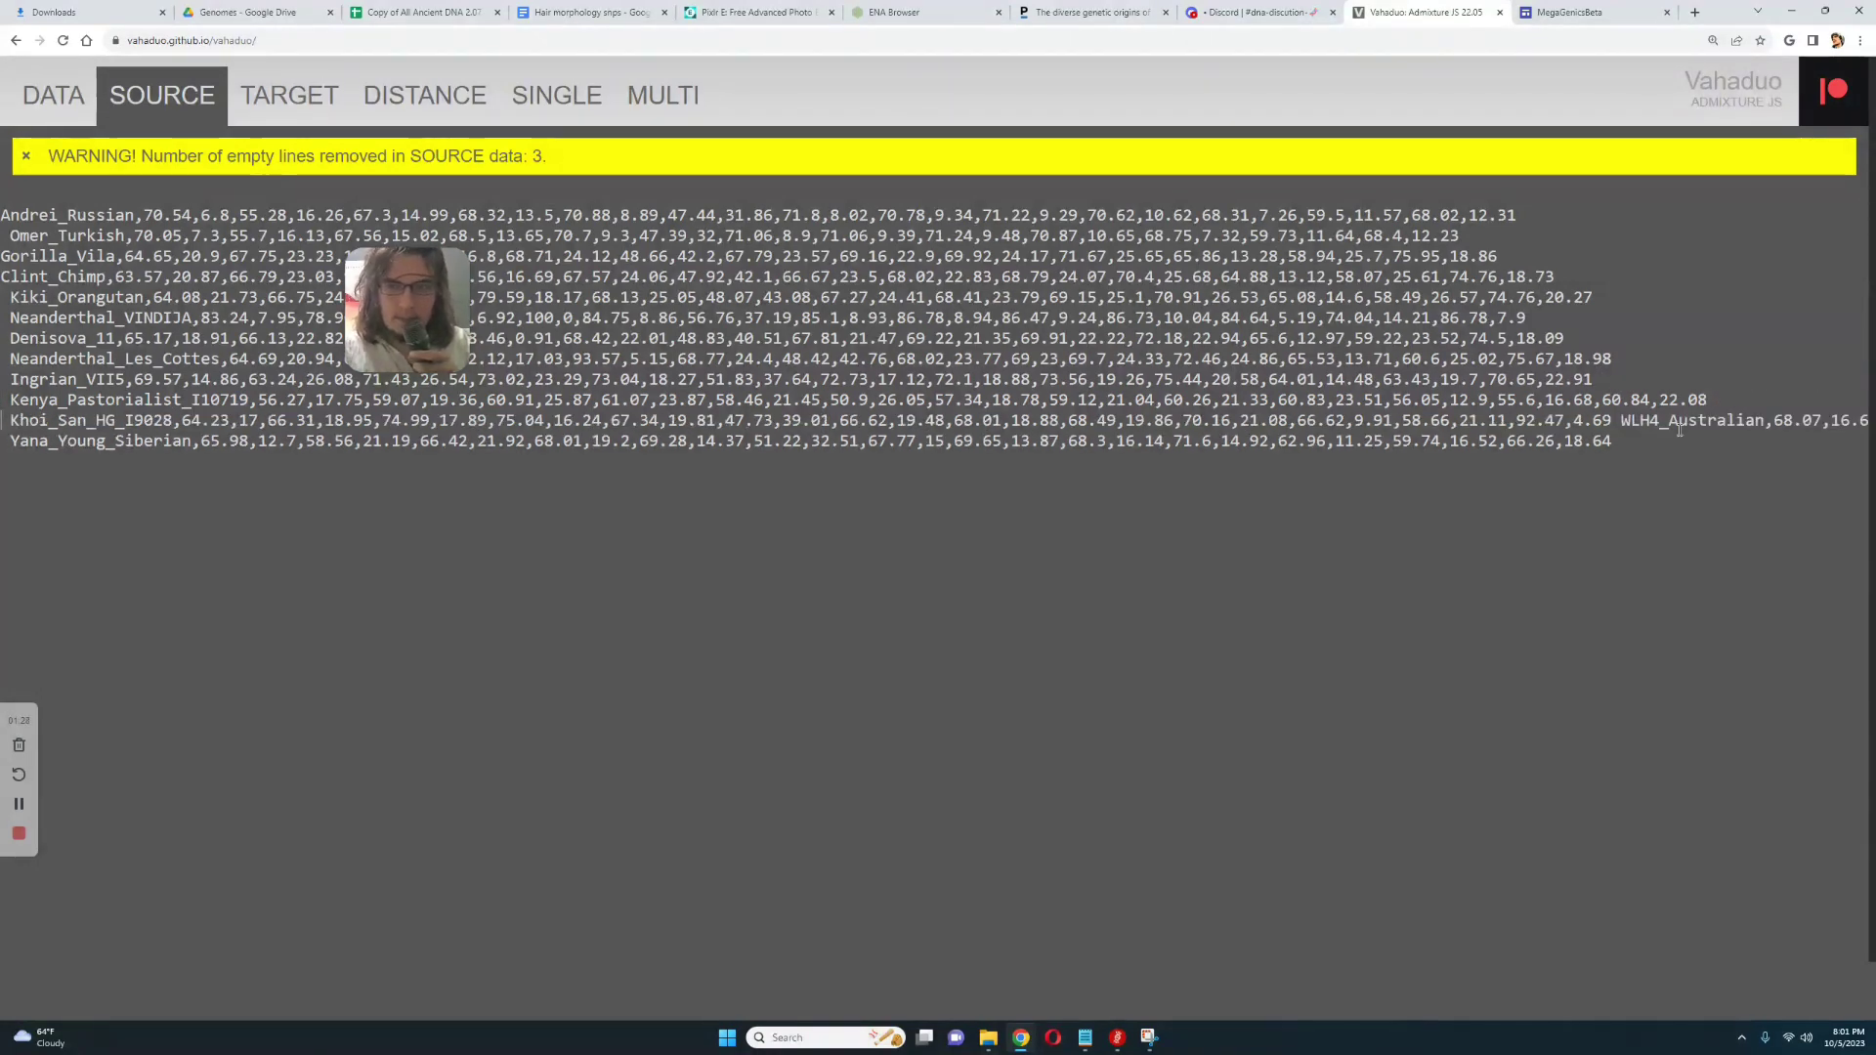
pyautogui.click(1624, 420)
pyautogui.press('Return')
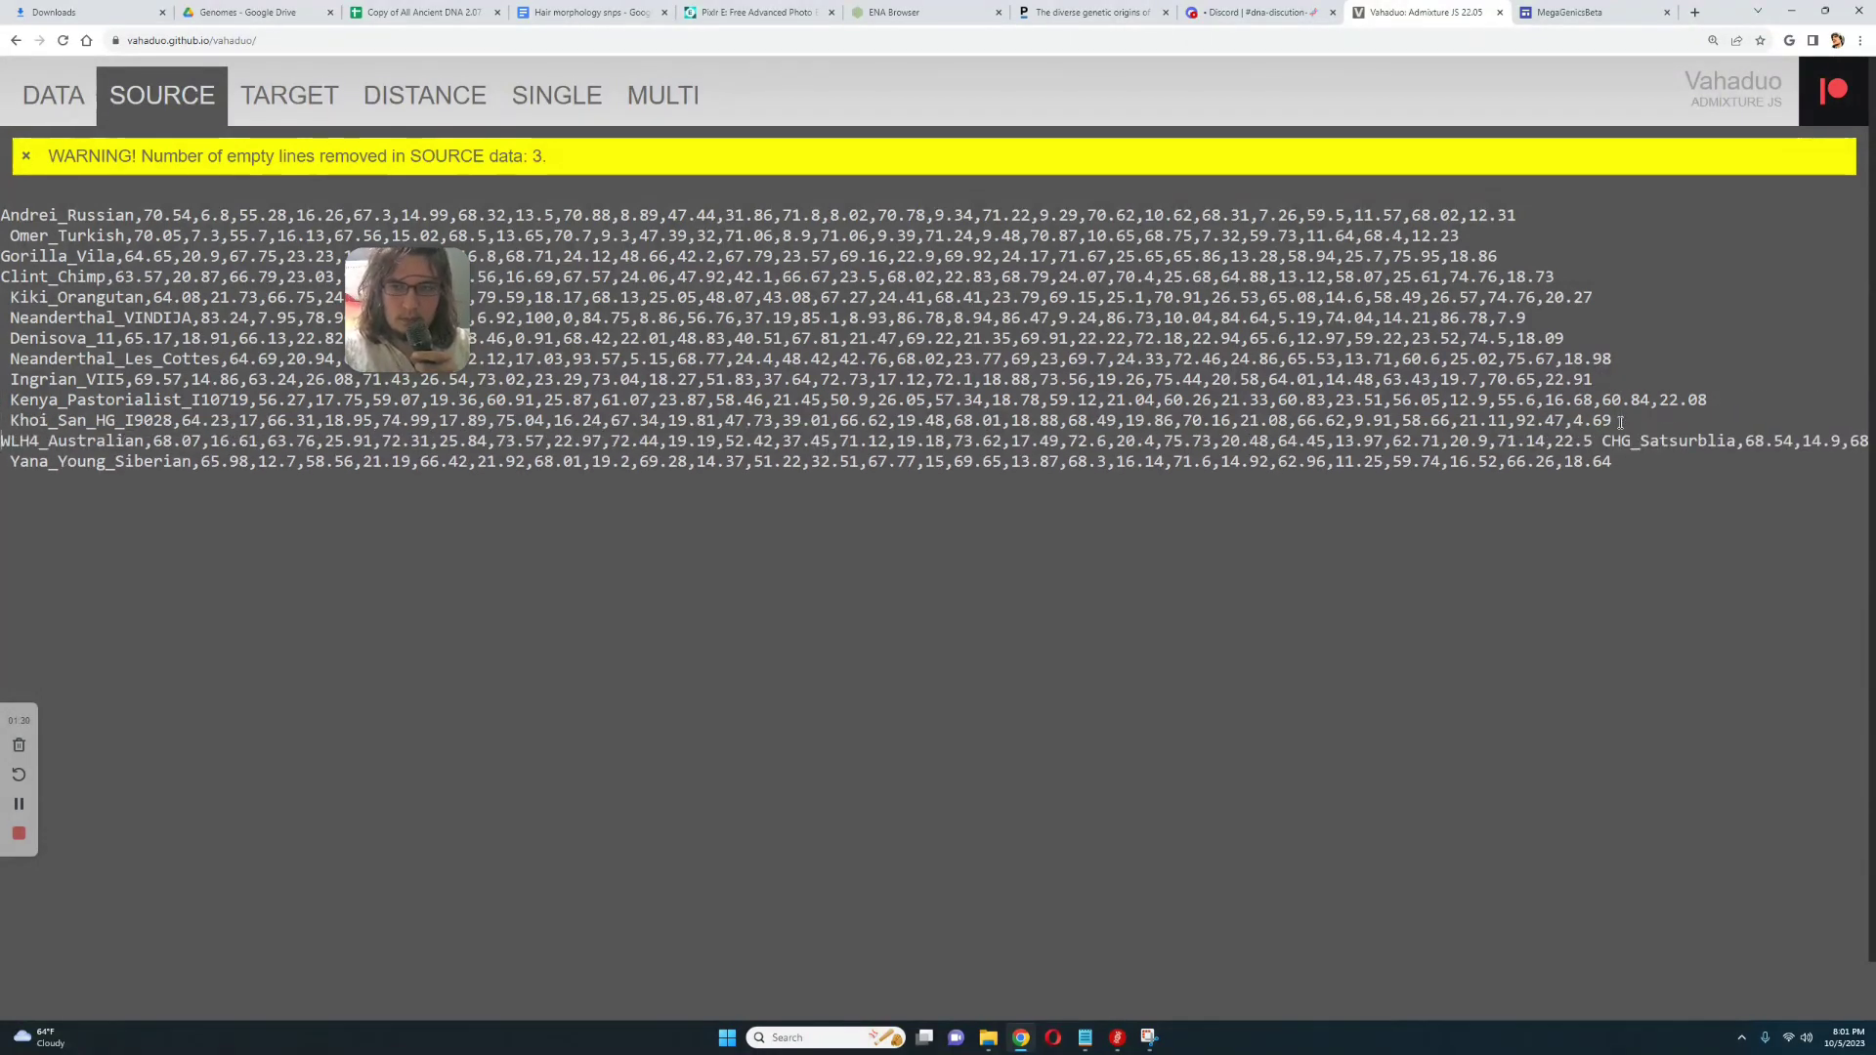
pyautogui.click(1602, 442)
pyautogui.press('Return')
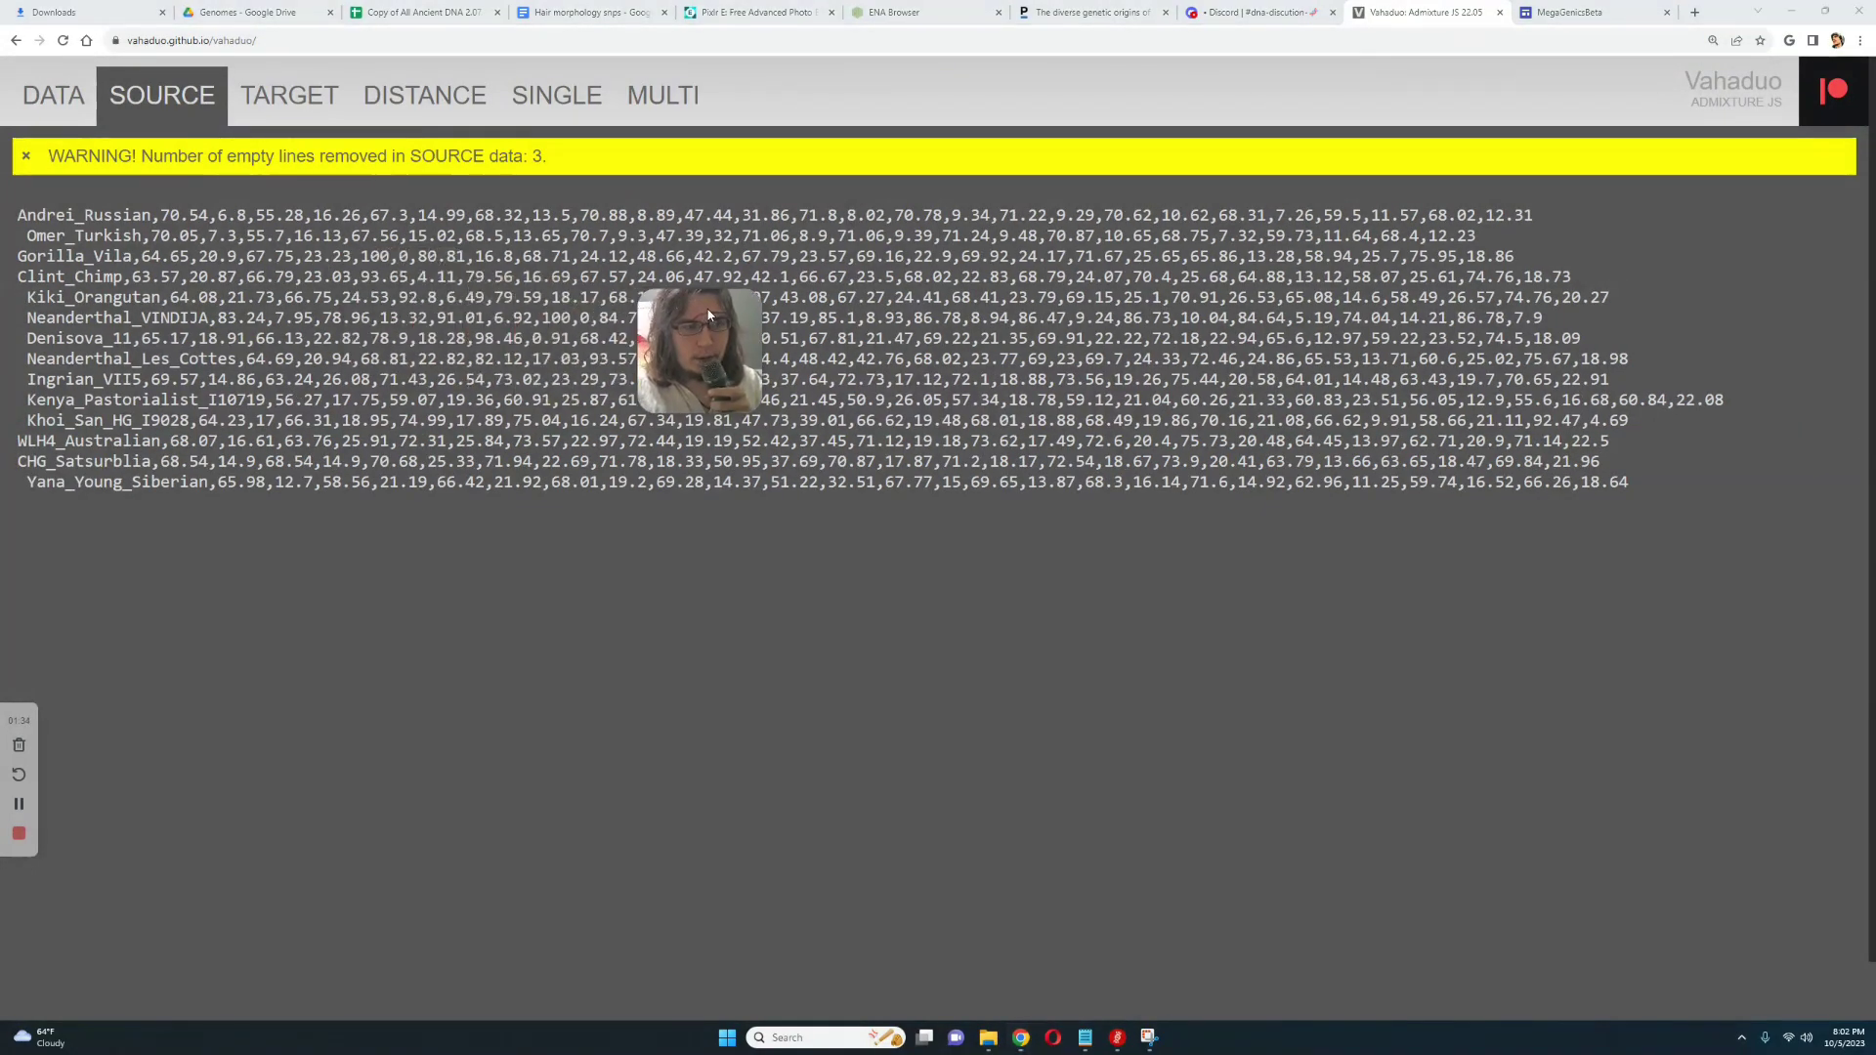
# Copy the Gorilla_Vila row from the source data and paste it over the WLH4_Australian row in the target data.
pyautogui.tripleClick(93, 257)
pyautogui.rightClick(93, 257)
pyautogui.click(127, 342)
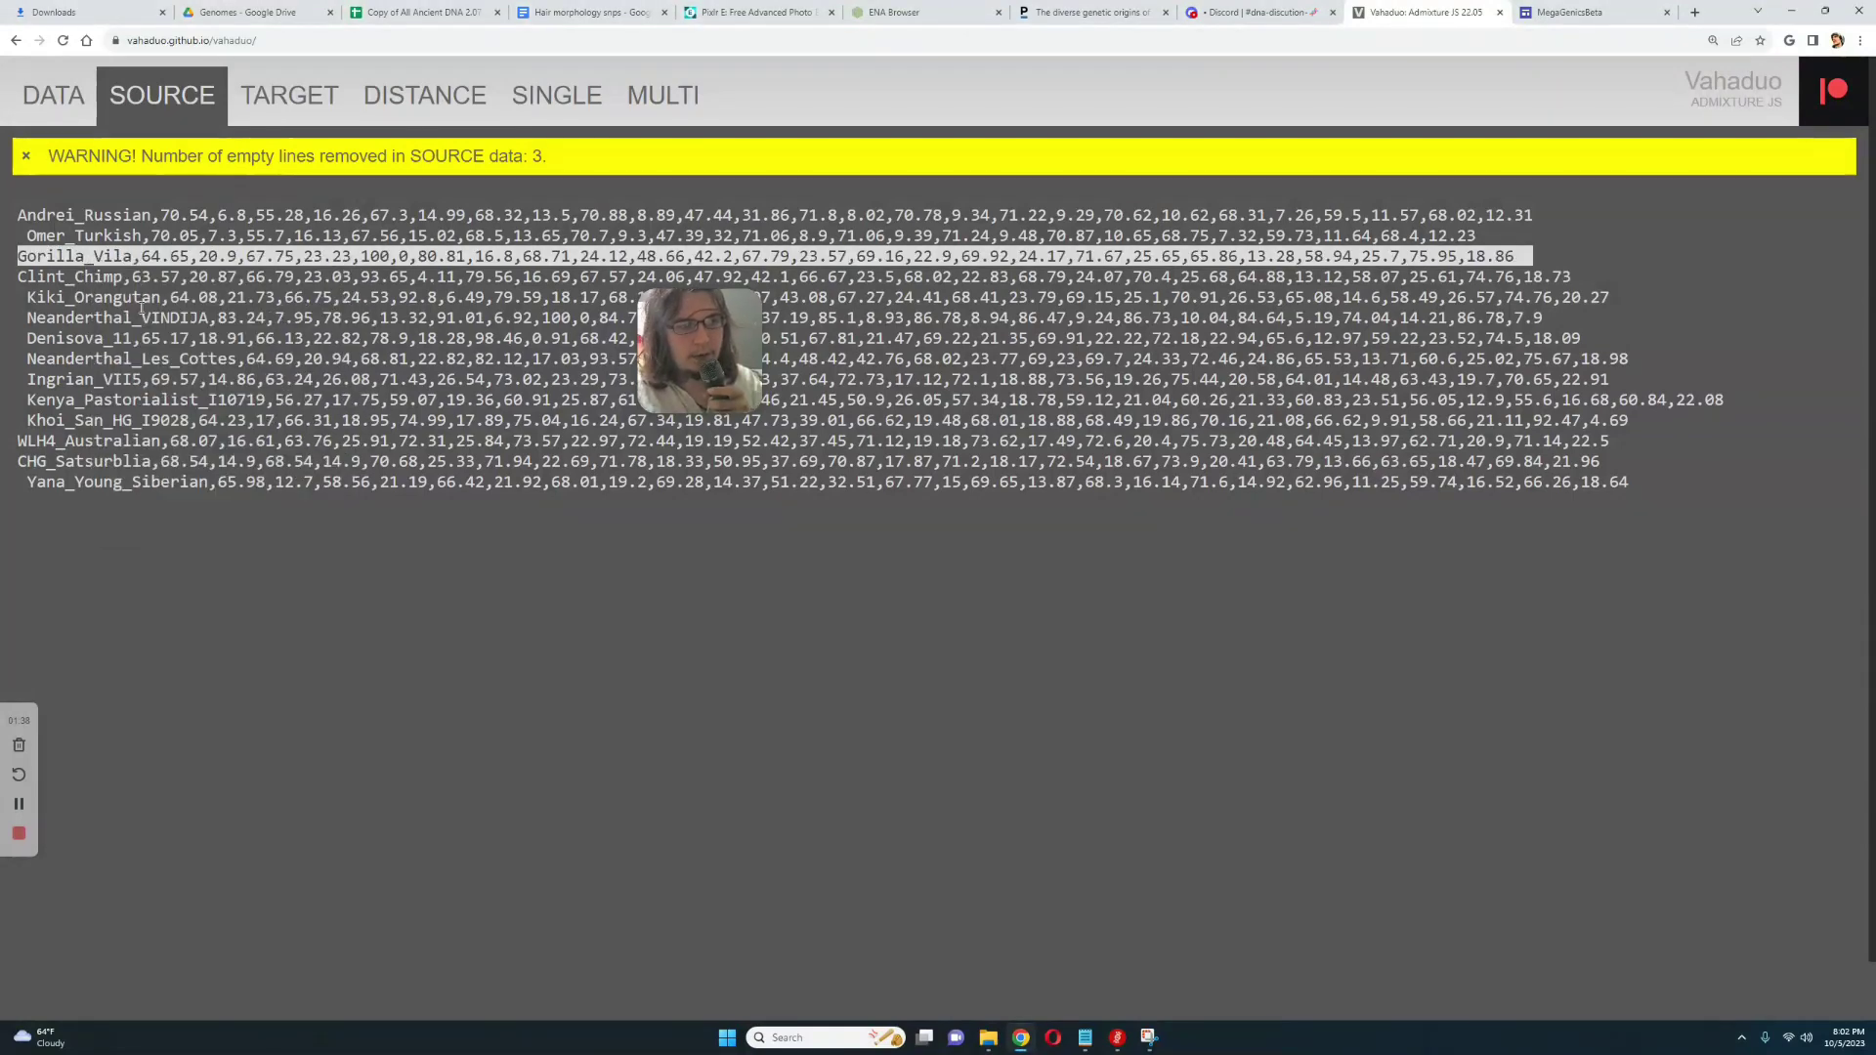
pyautogui.click(256, 117)
pyautogui.tripleClick(118, 215)
pyautogui.rightClick(118, 215)
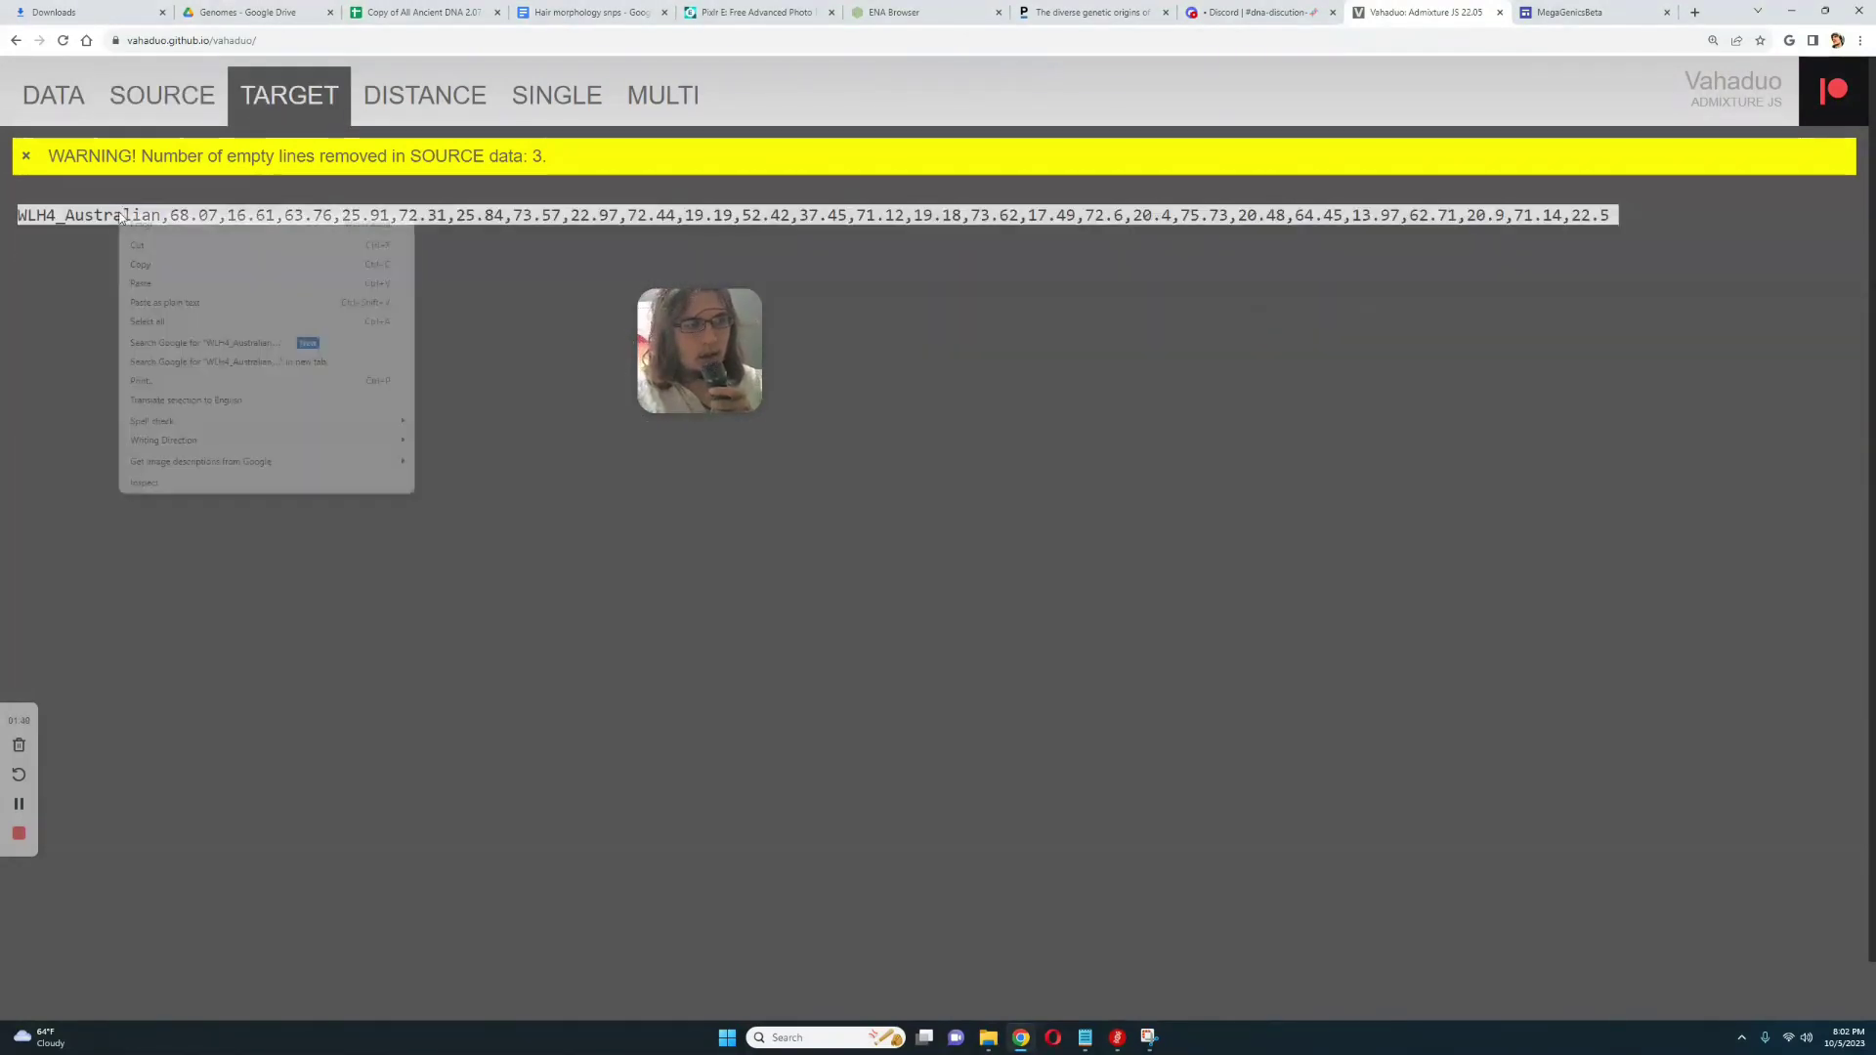
pyautogui.click(140, 282)
# Clear the old distance output and run the distance calculation for all targets.
pyautogui.click(425, 95)
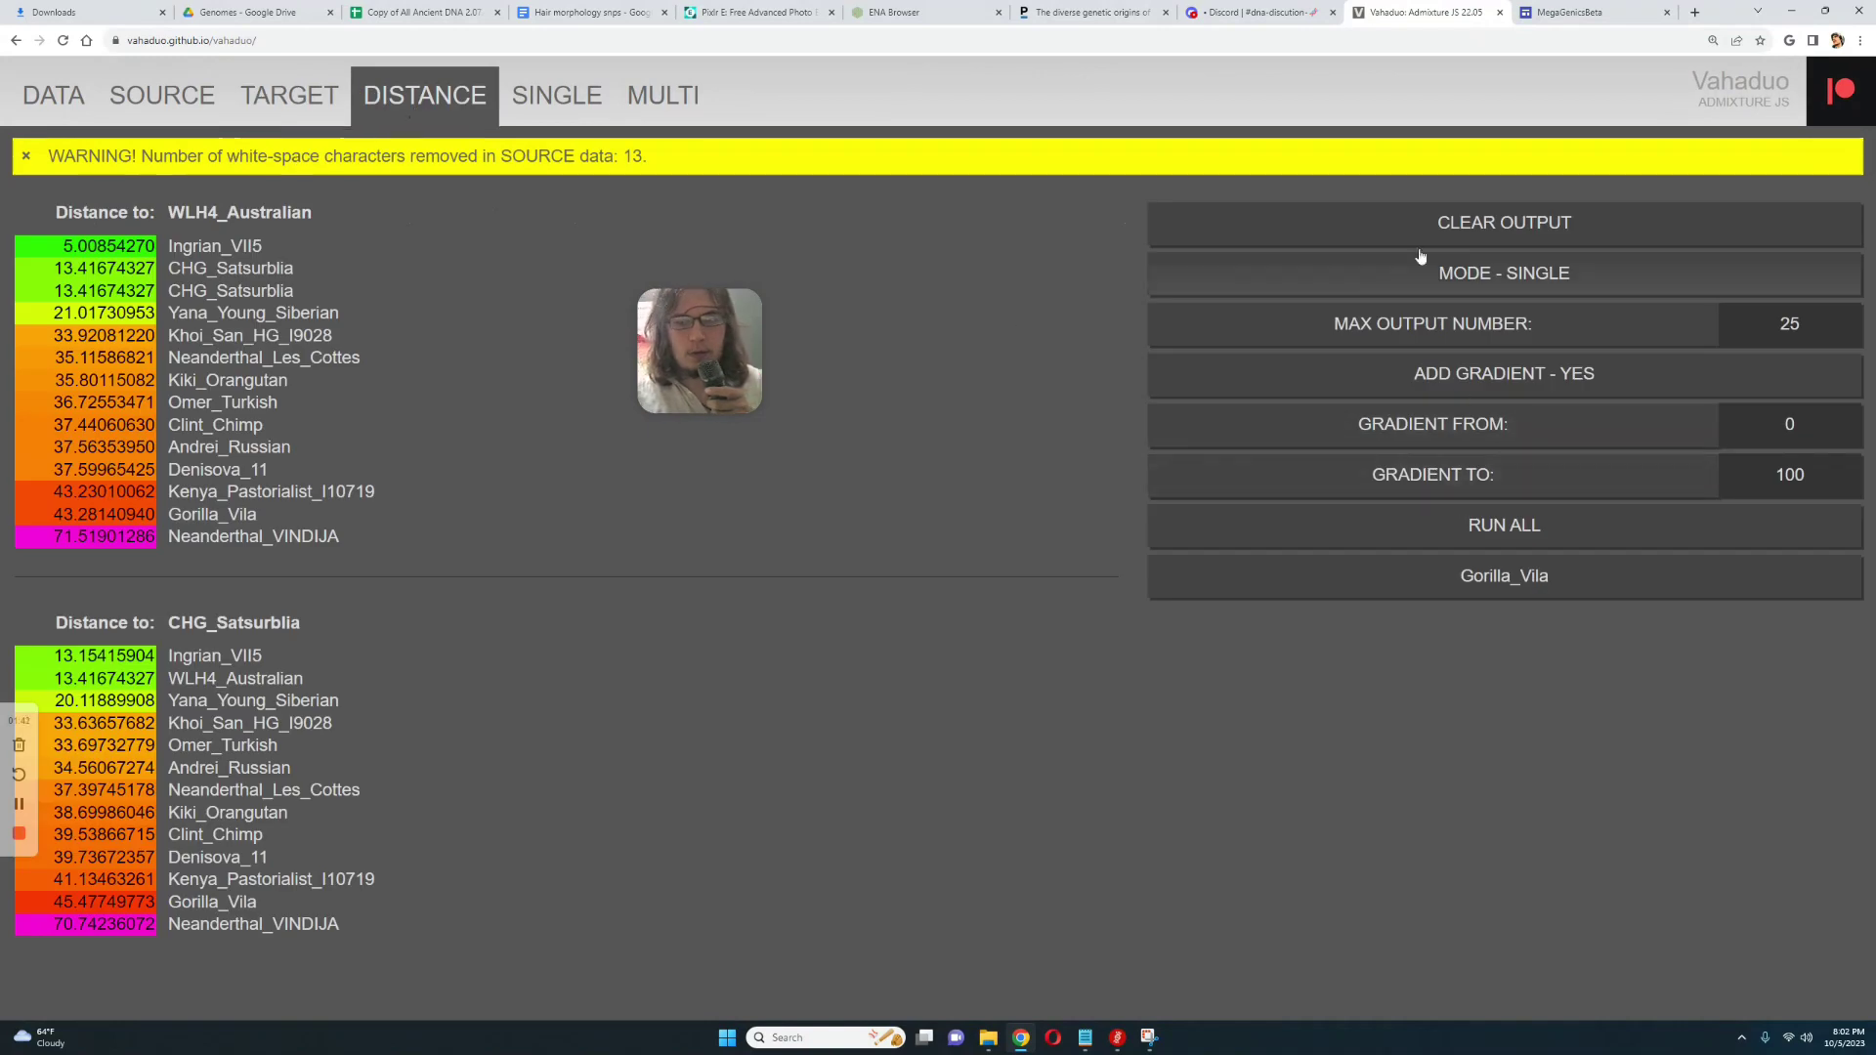
pyautogui.click(1309, 218)
pyautogui.click(1221, 223)
pyautogui.click(1465, 526)
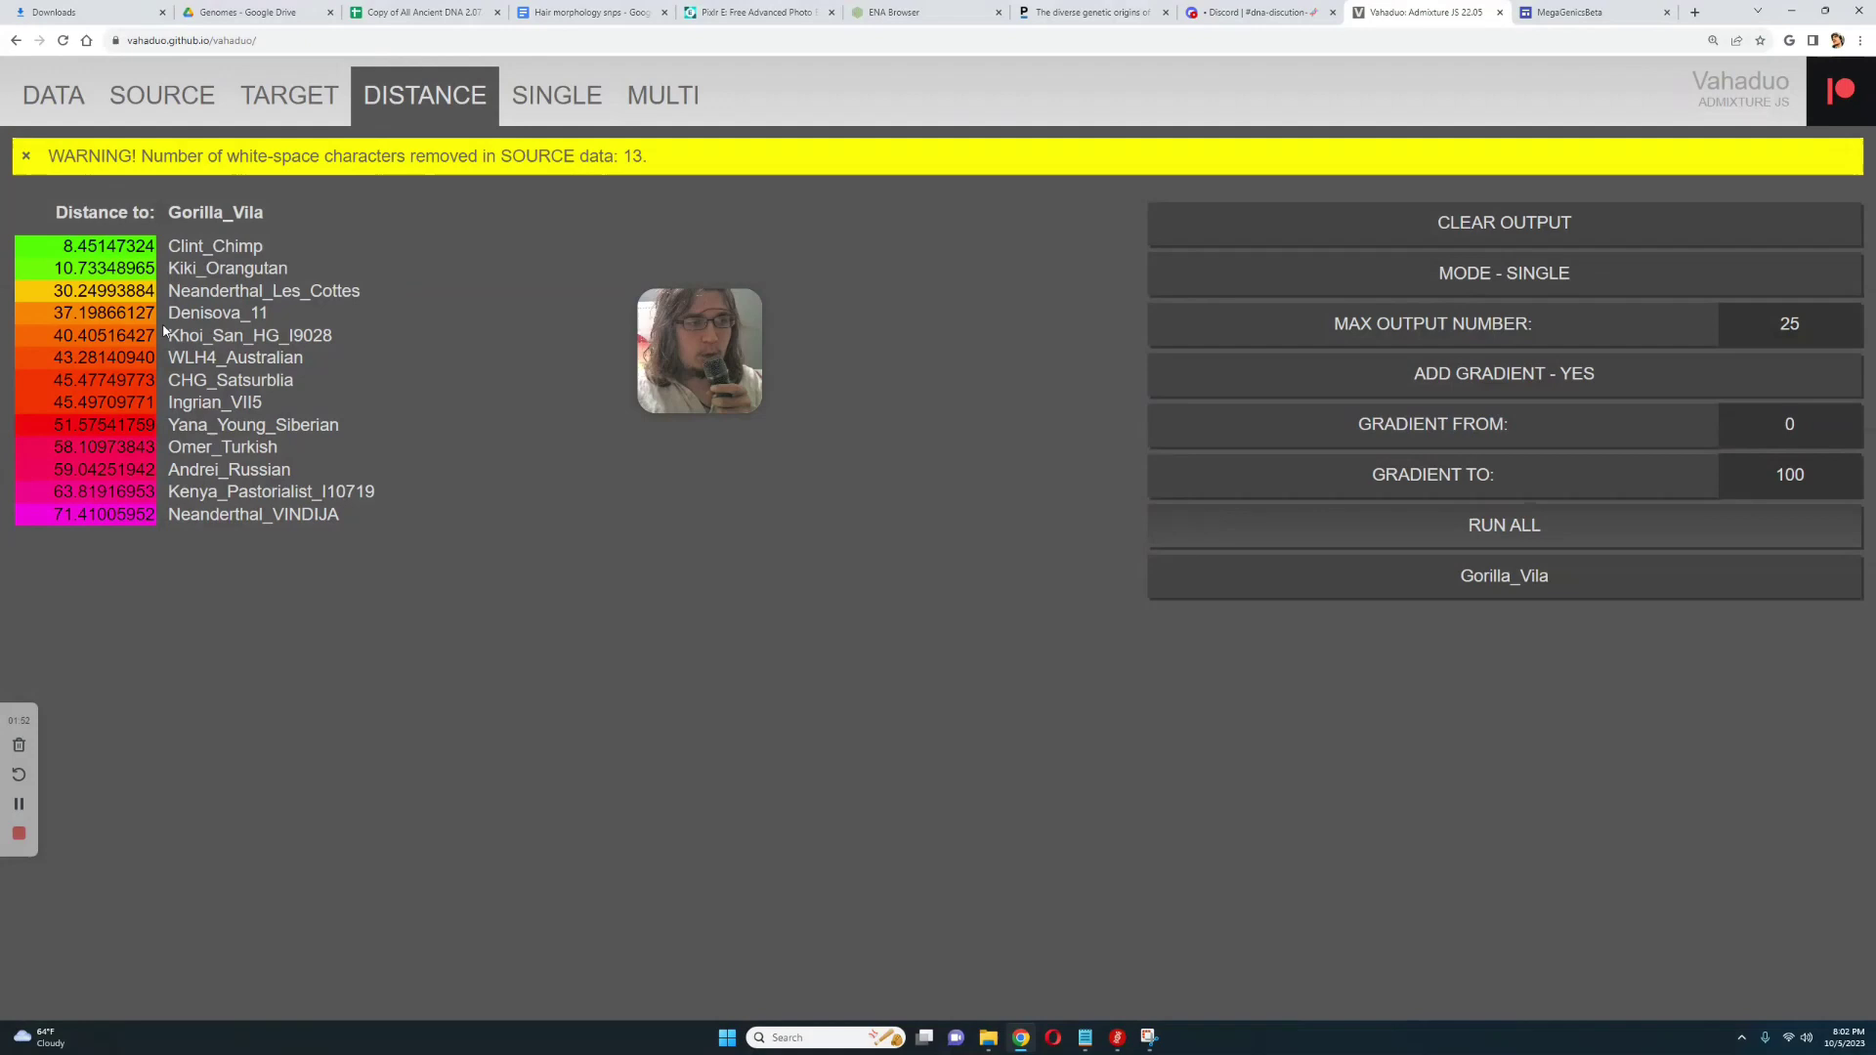
pyautogui.click(323, 335)
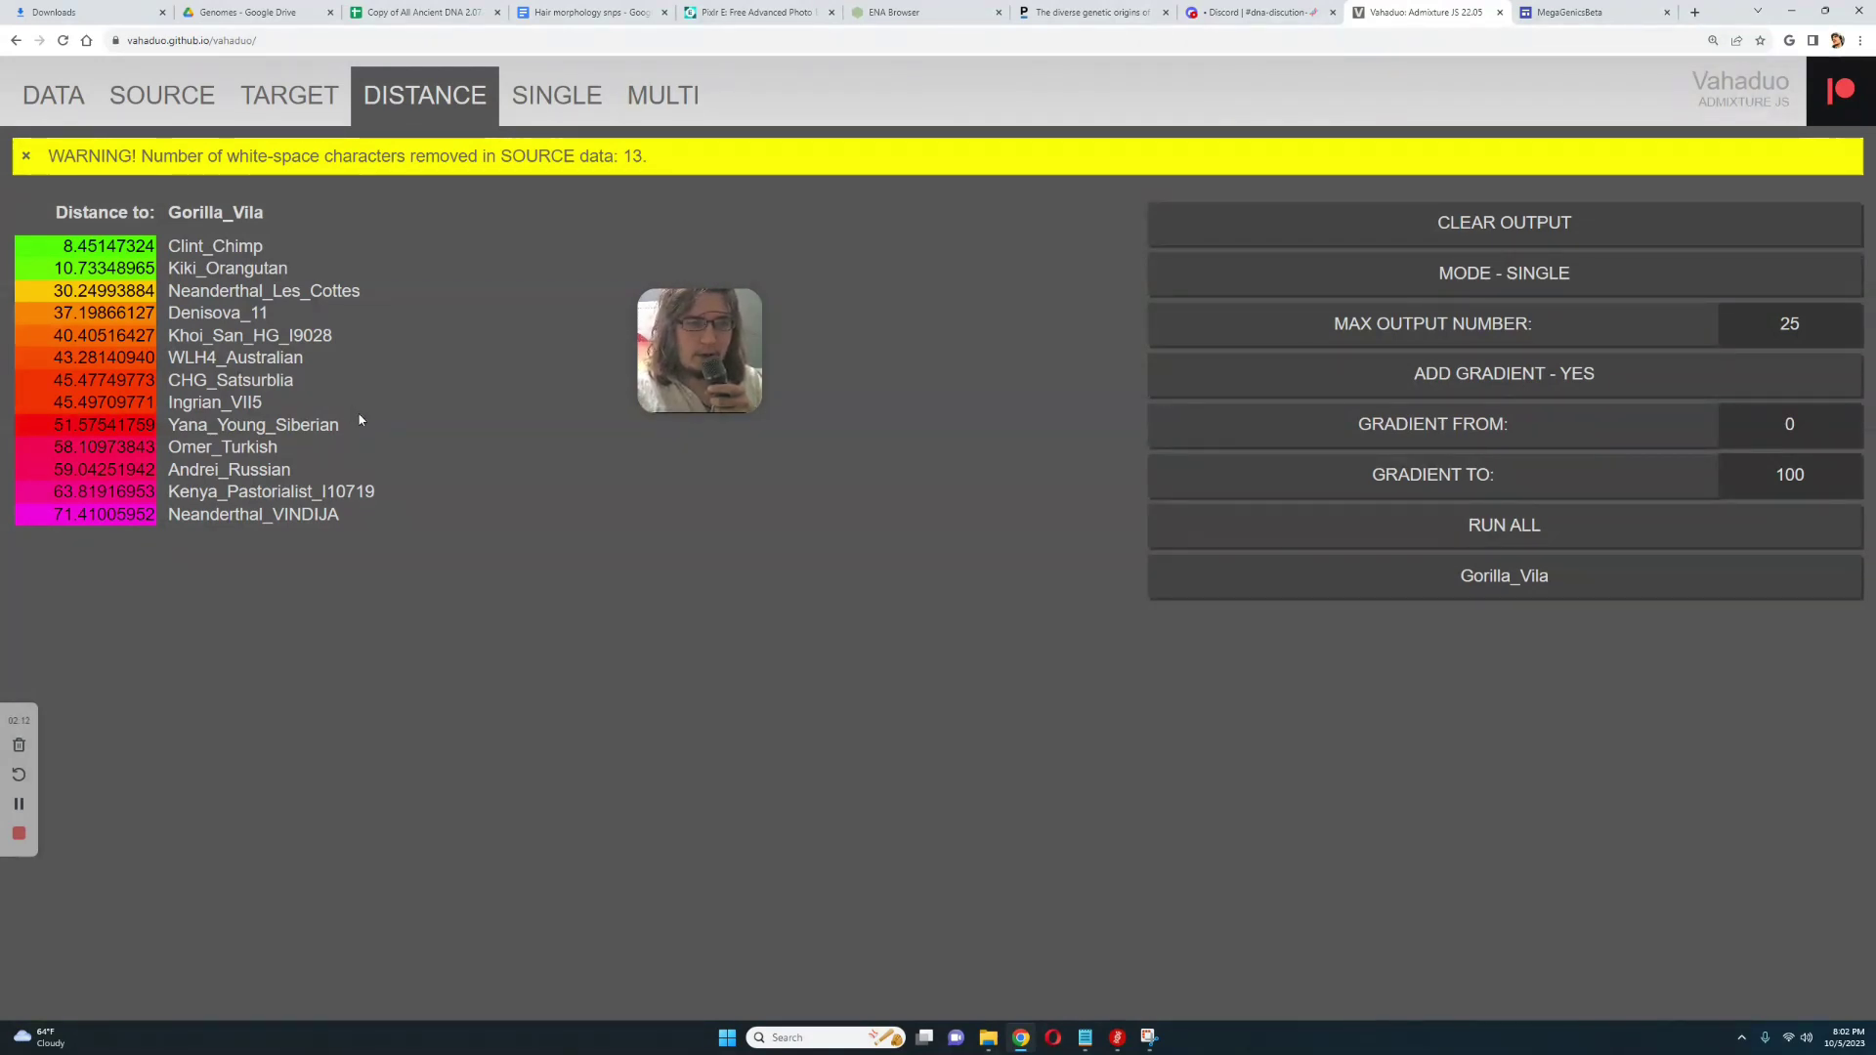
pyautogui.moveTo(174, 423); pyautogui.dragTo(391, 454)
pyautogui.click(398, 467)
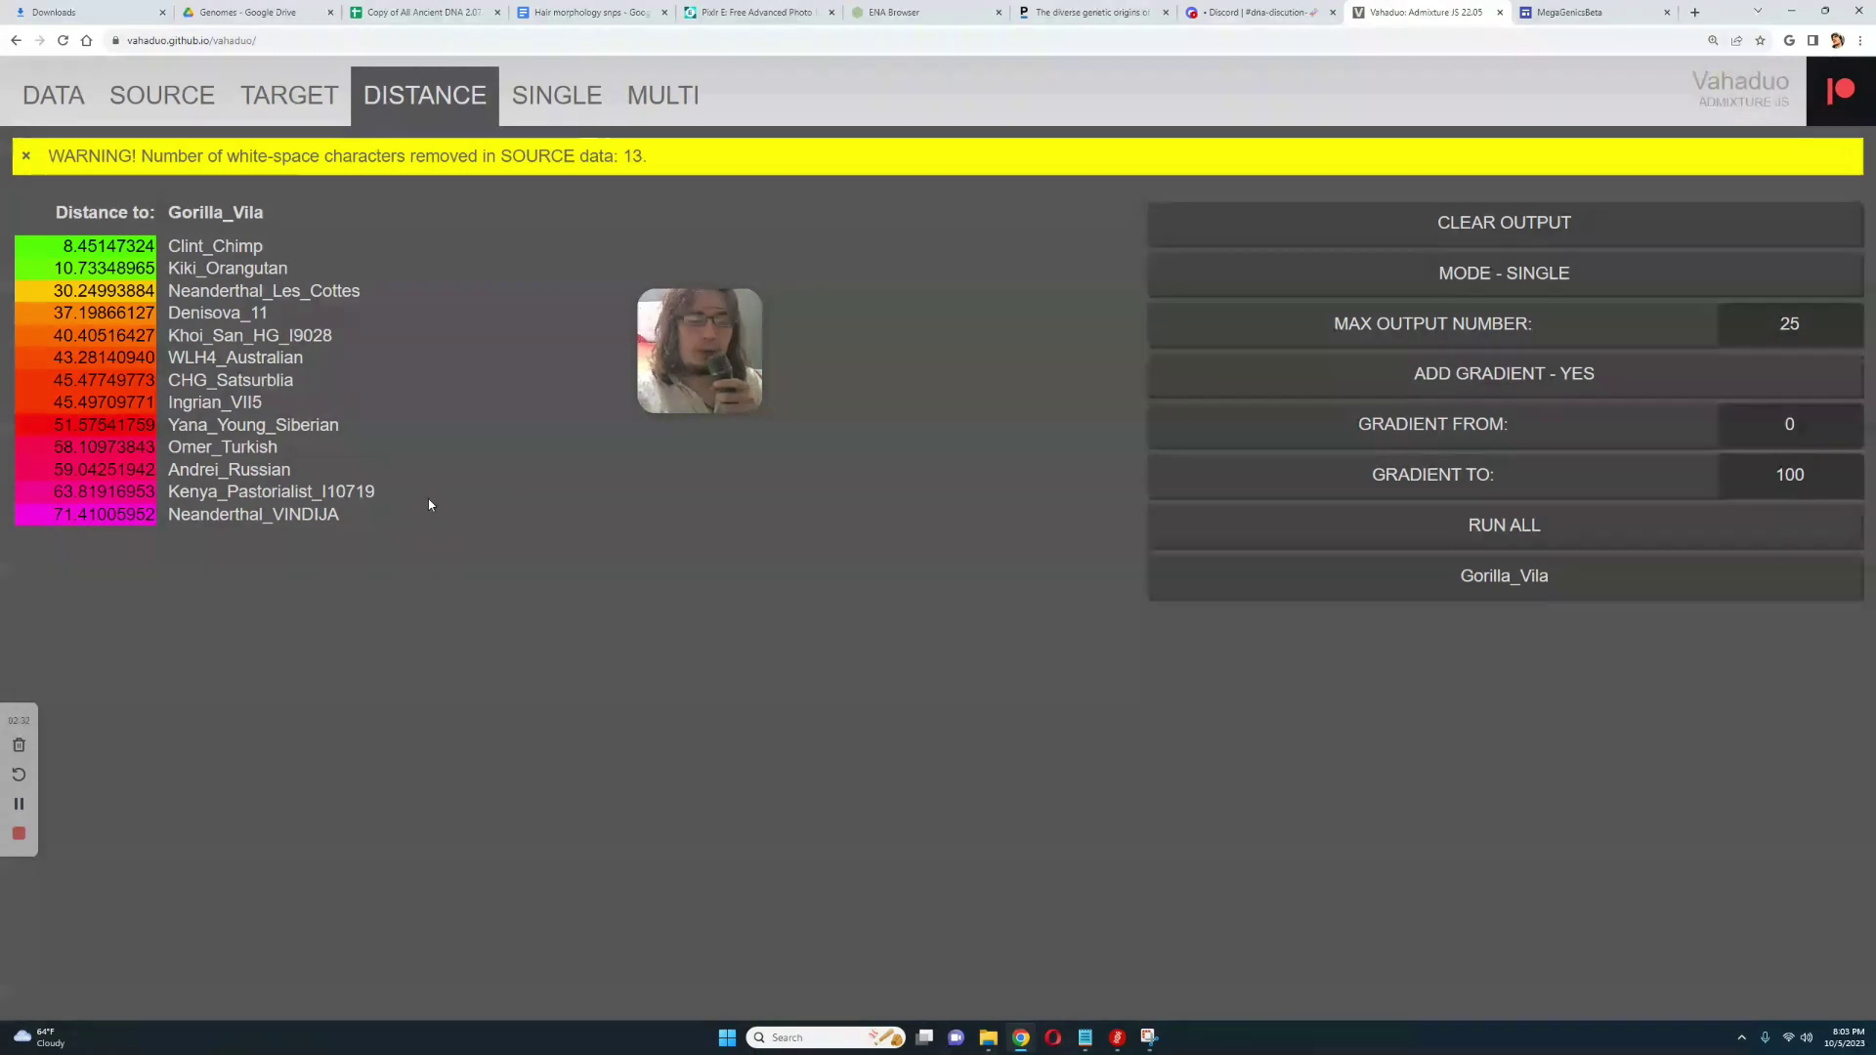
pyautogui.tripleClick(180, 290)
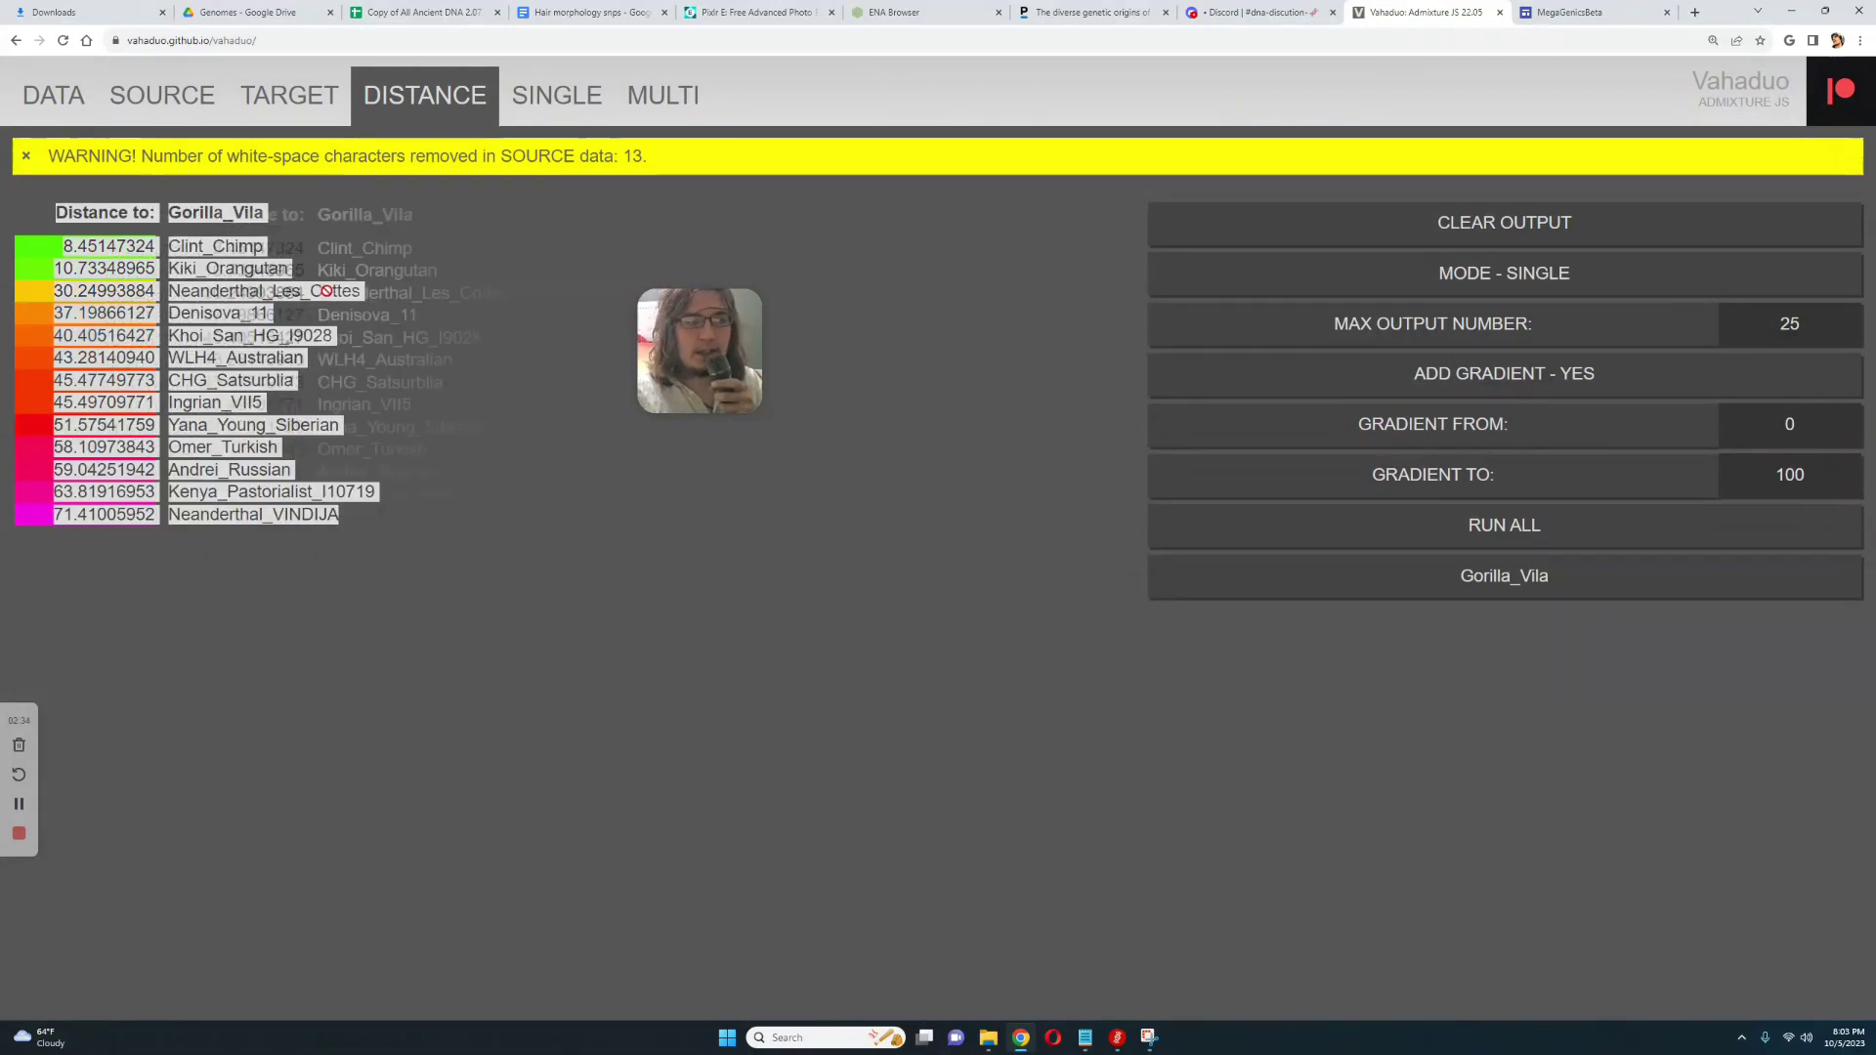
pyautogui.click(182, 288)
pyautogui.tripleClick(184, 286)
pyautogui.click(185, 286)
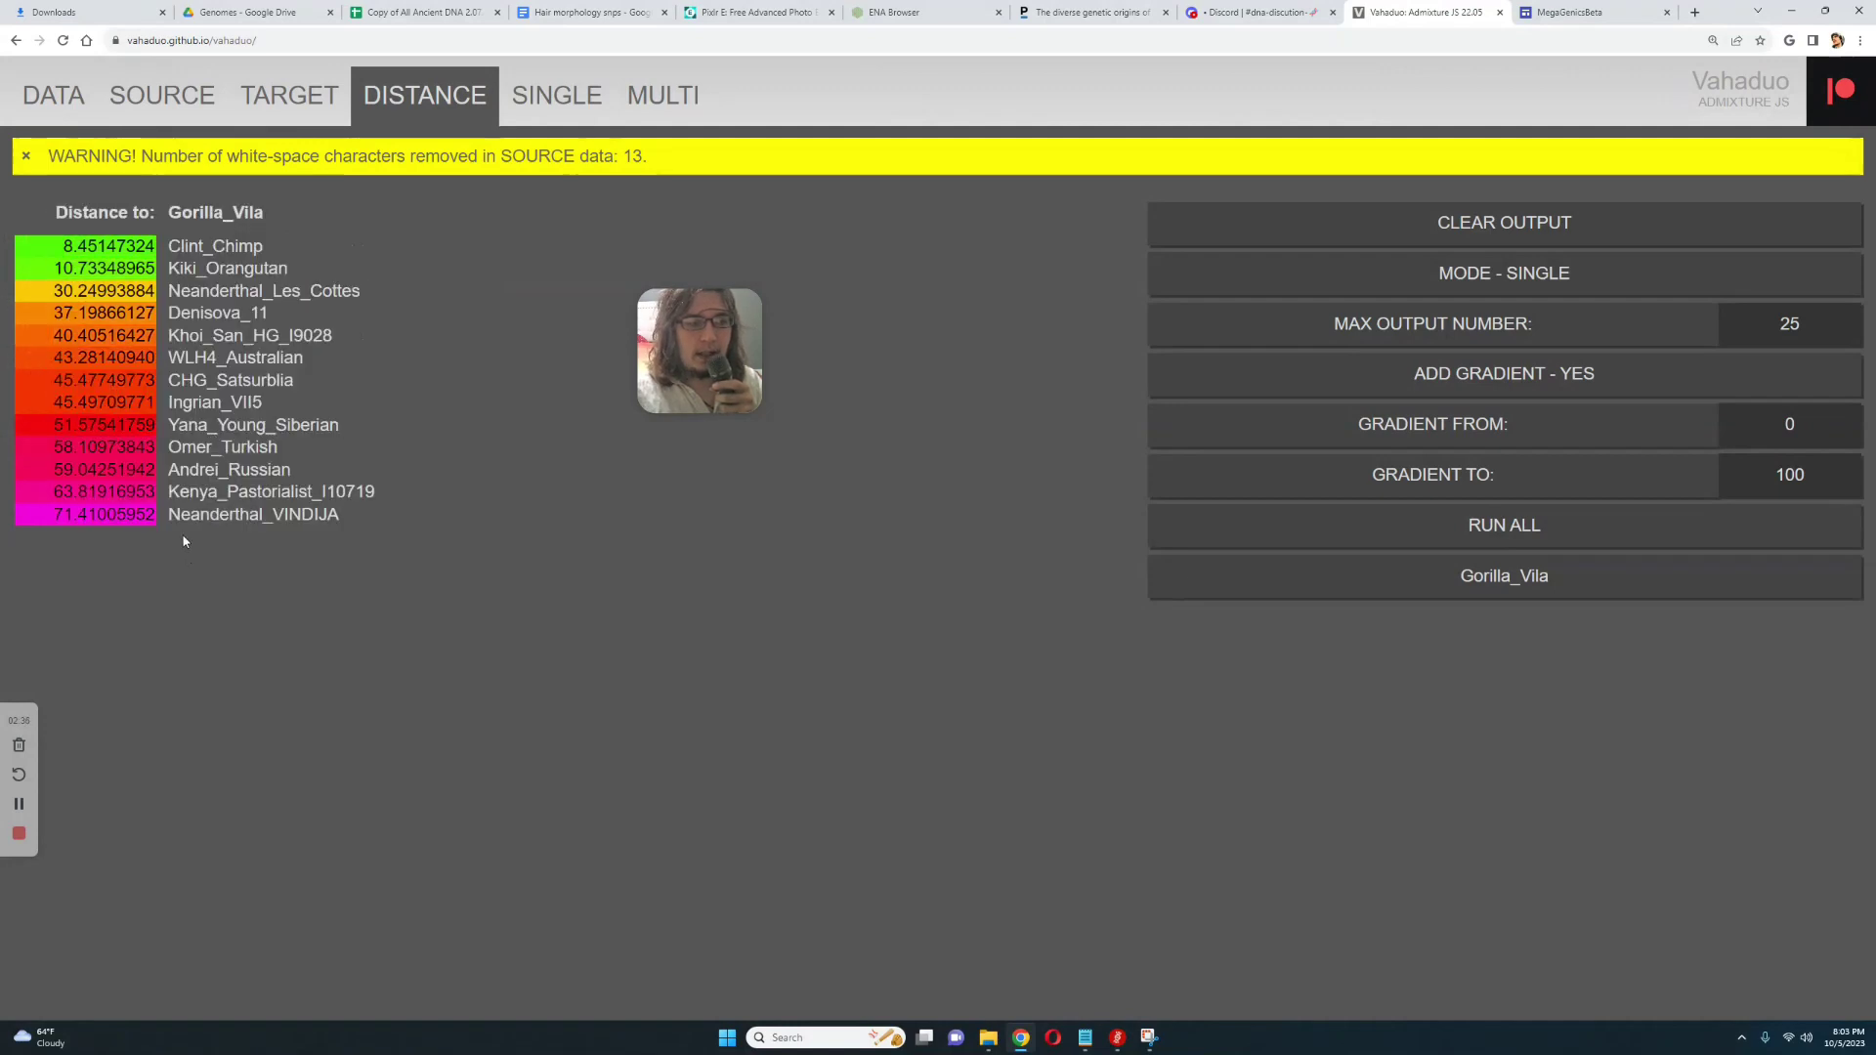
# Move the Gorilla_Vila row from the target data onto a new line below CHG_Satsurblia in the source data.
pyautogui.click(283, 97)
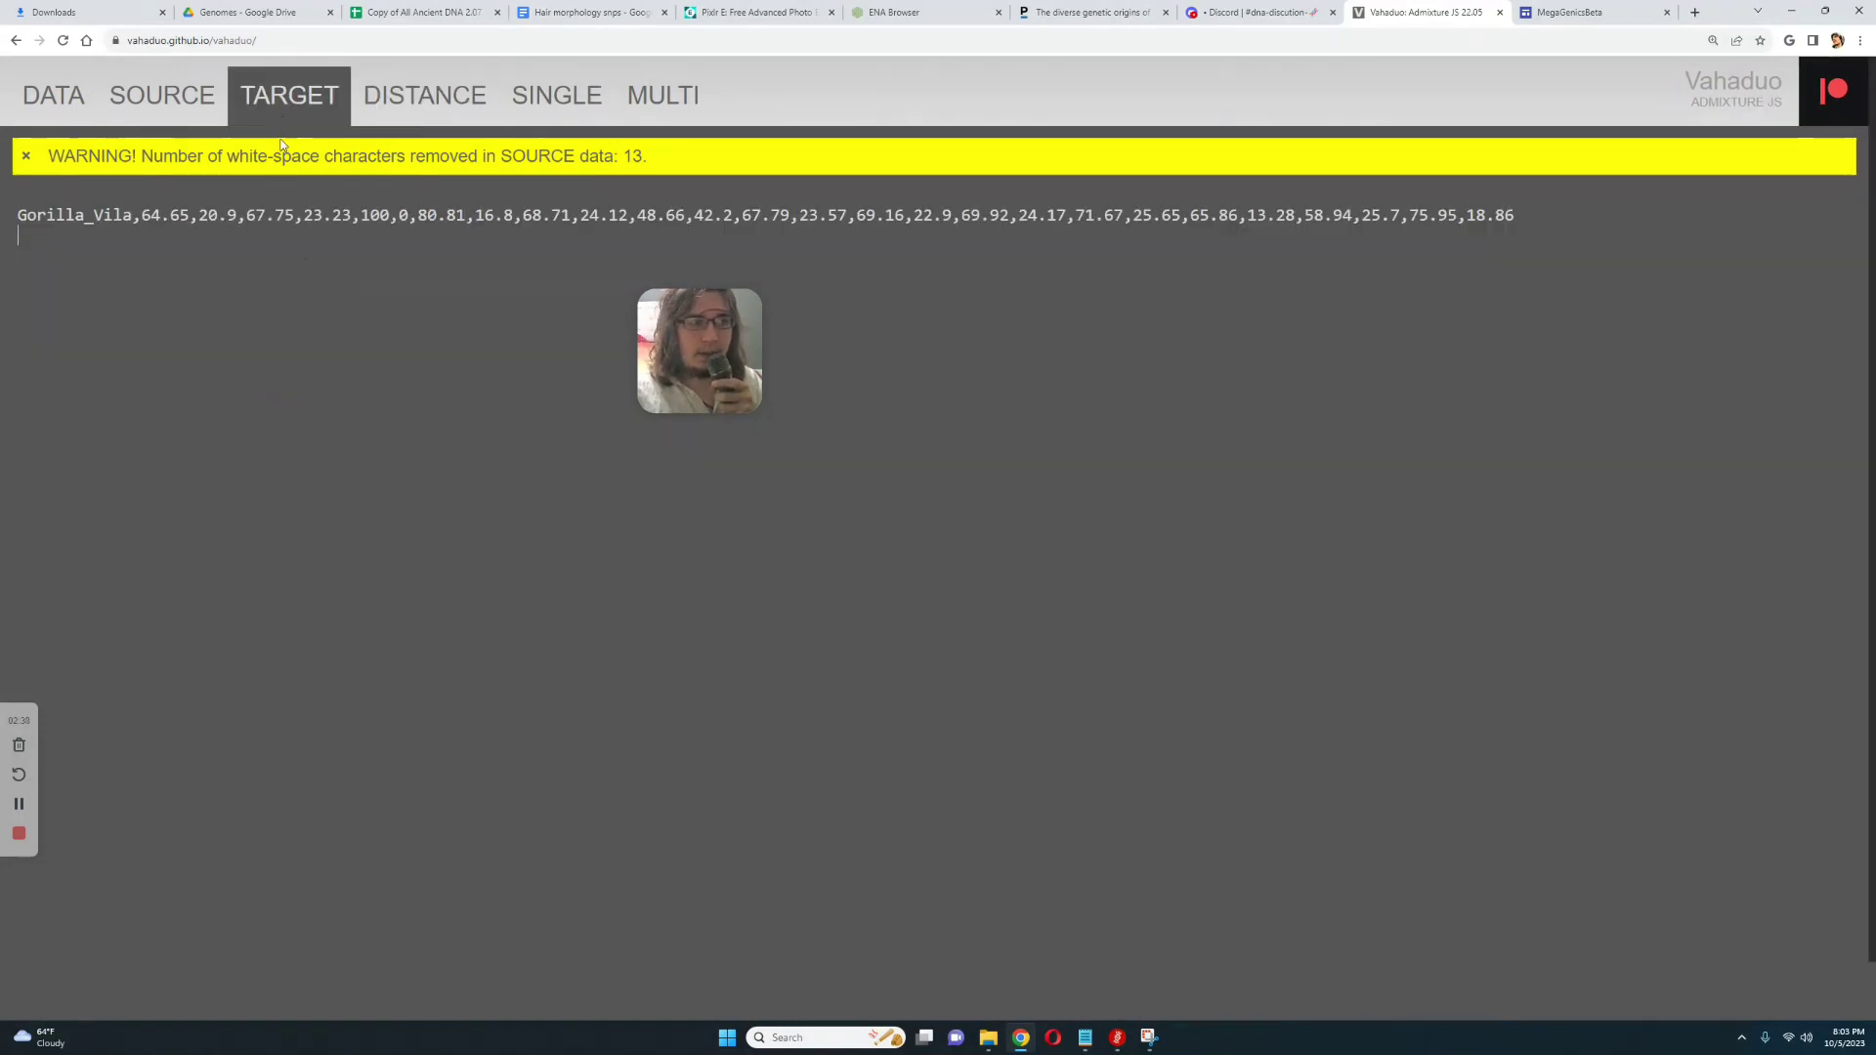
pyautogui.tripleClick(167, 217)
pyautogui.rightClick(167, 217)
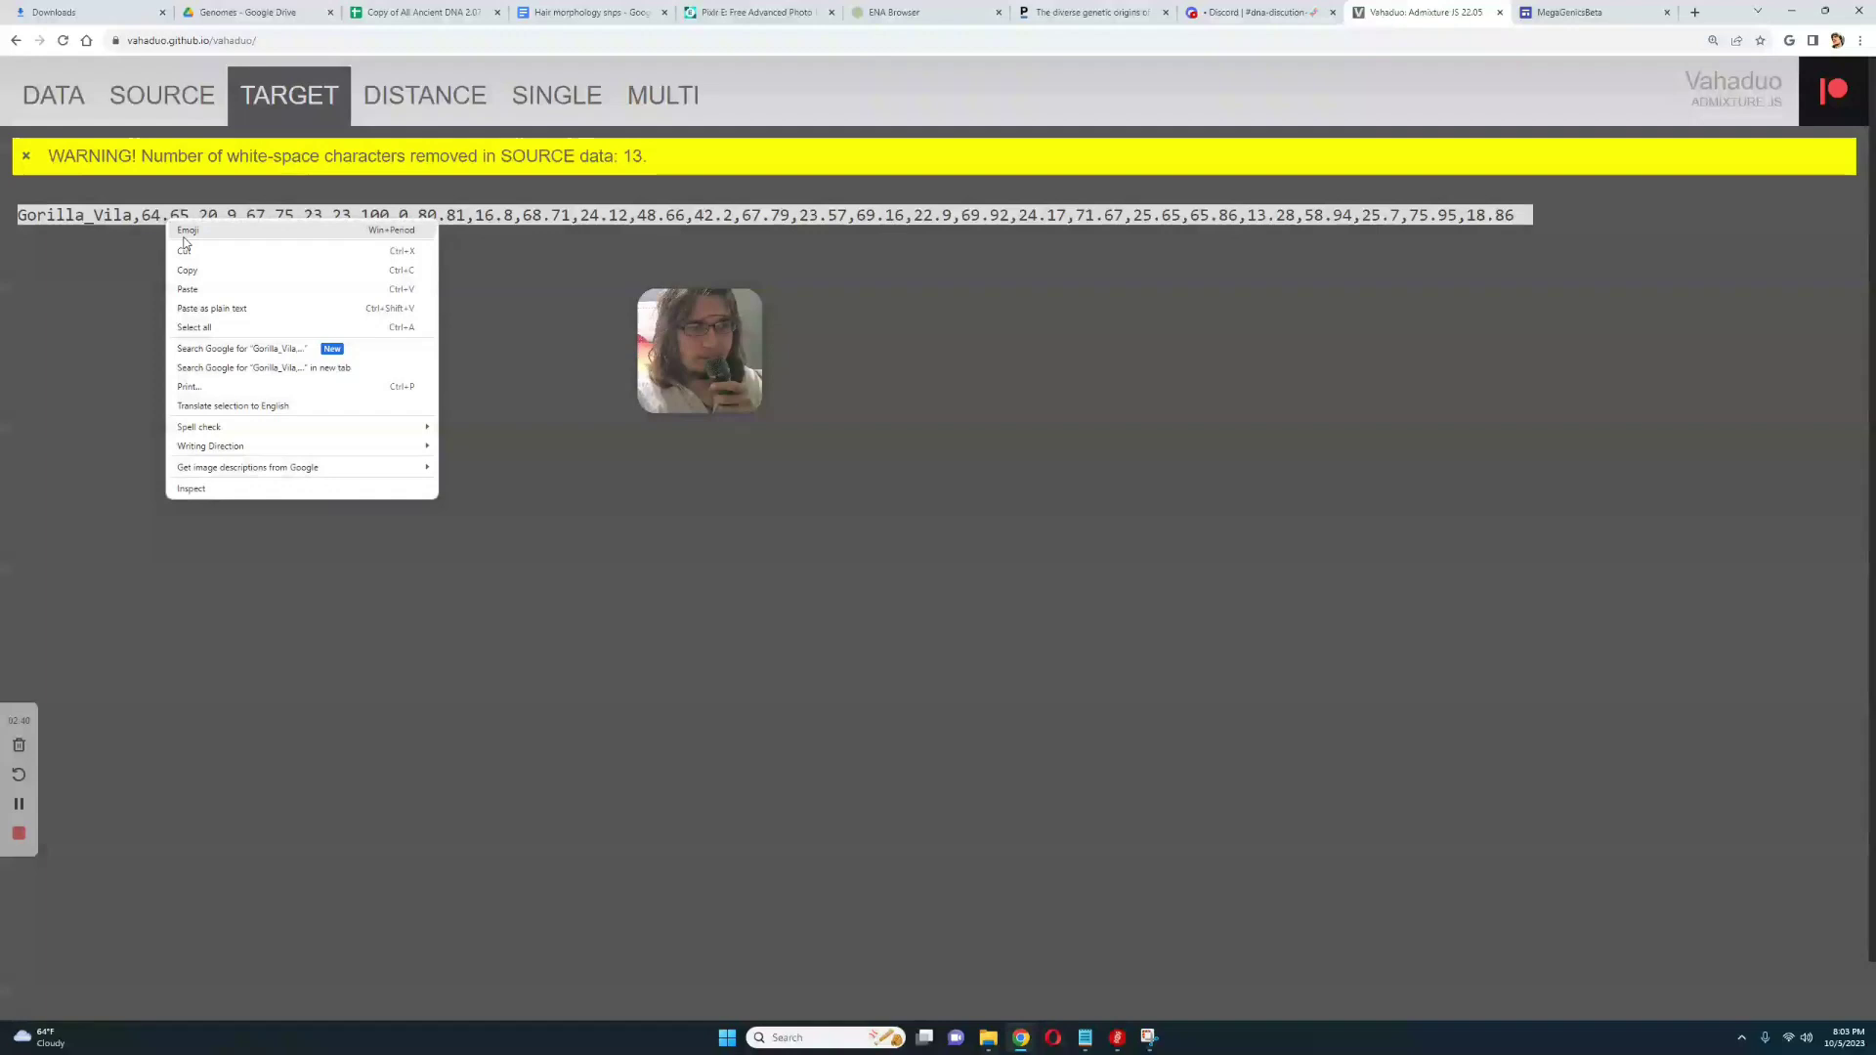
pyautogui.click(195, 322)
pyautogui.click(179, 107)
pyautogui.tripleClick(114, 466)
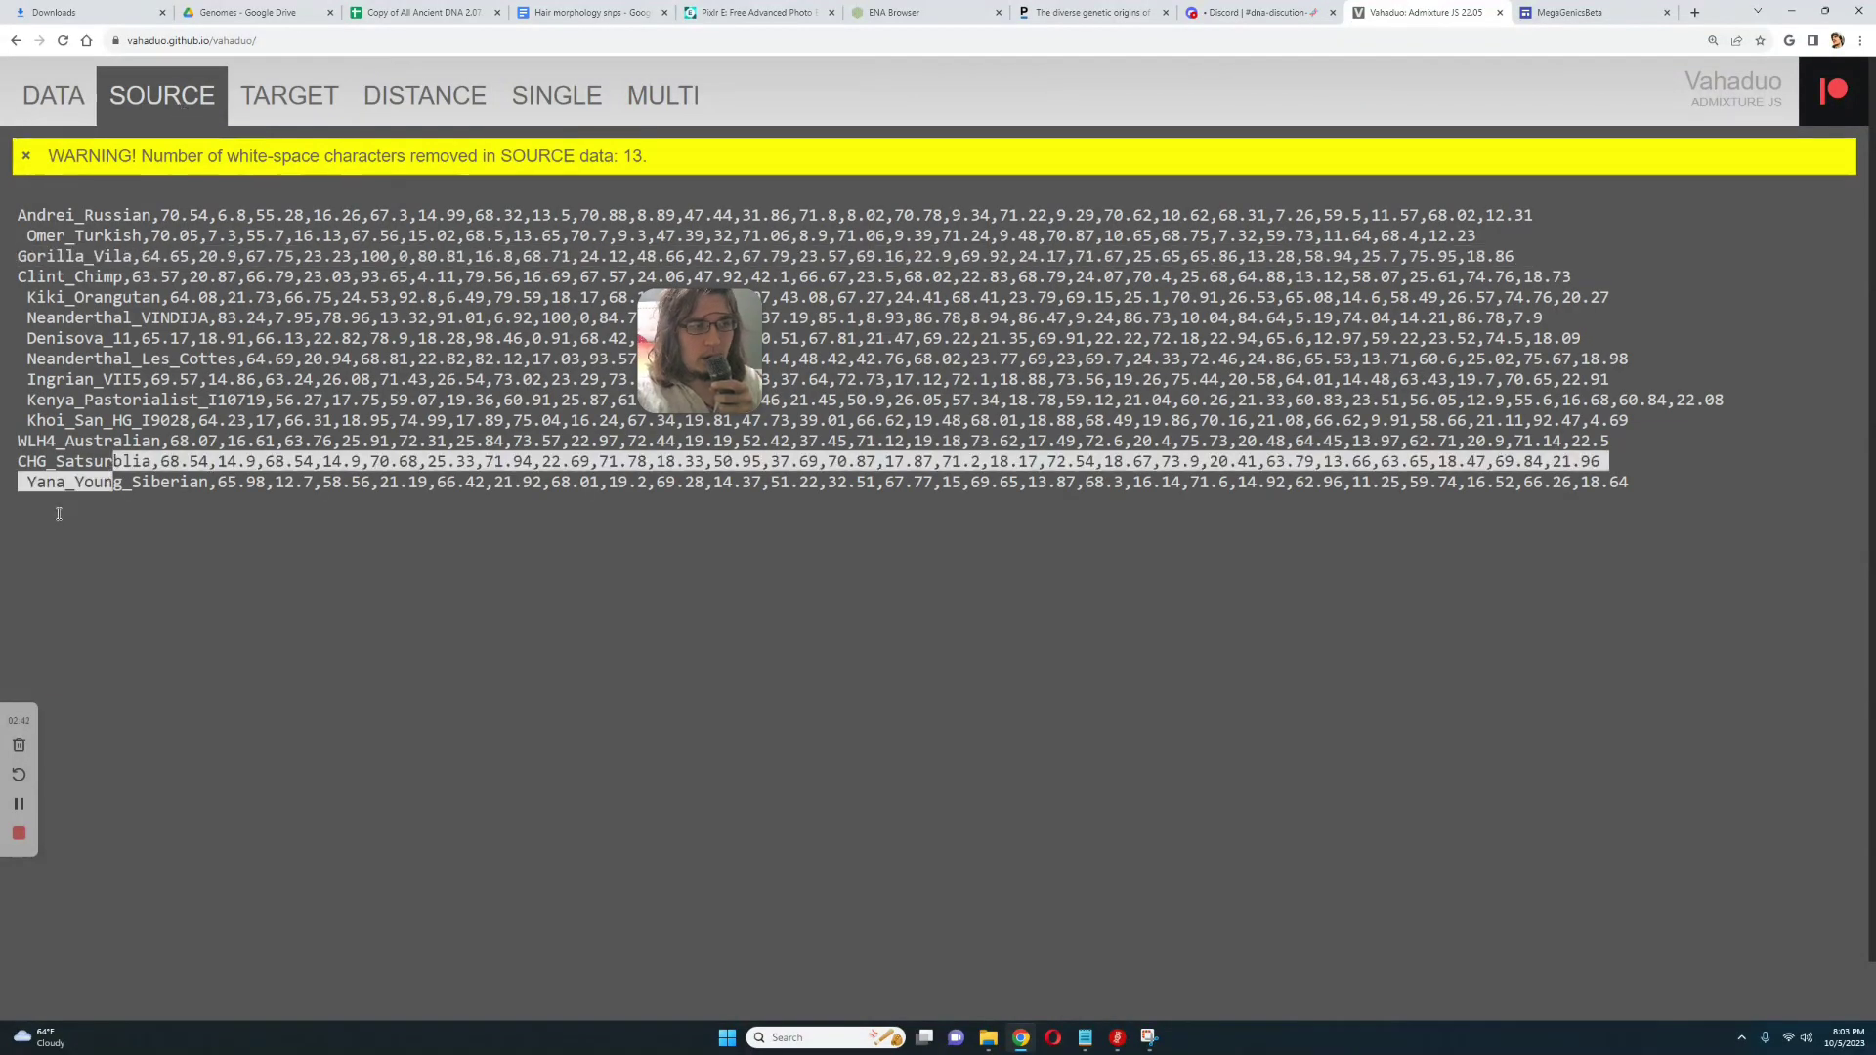
pyautogui.click(21, 482)
pyautogui.press('Return')
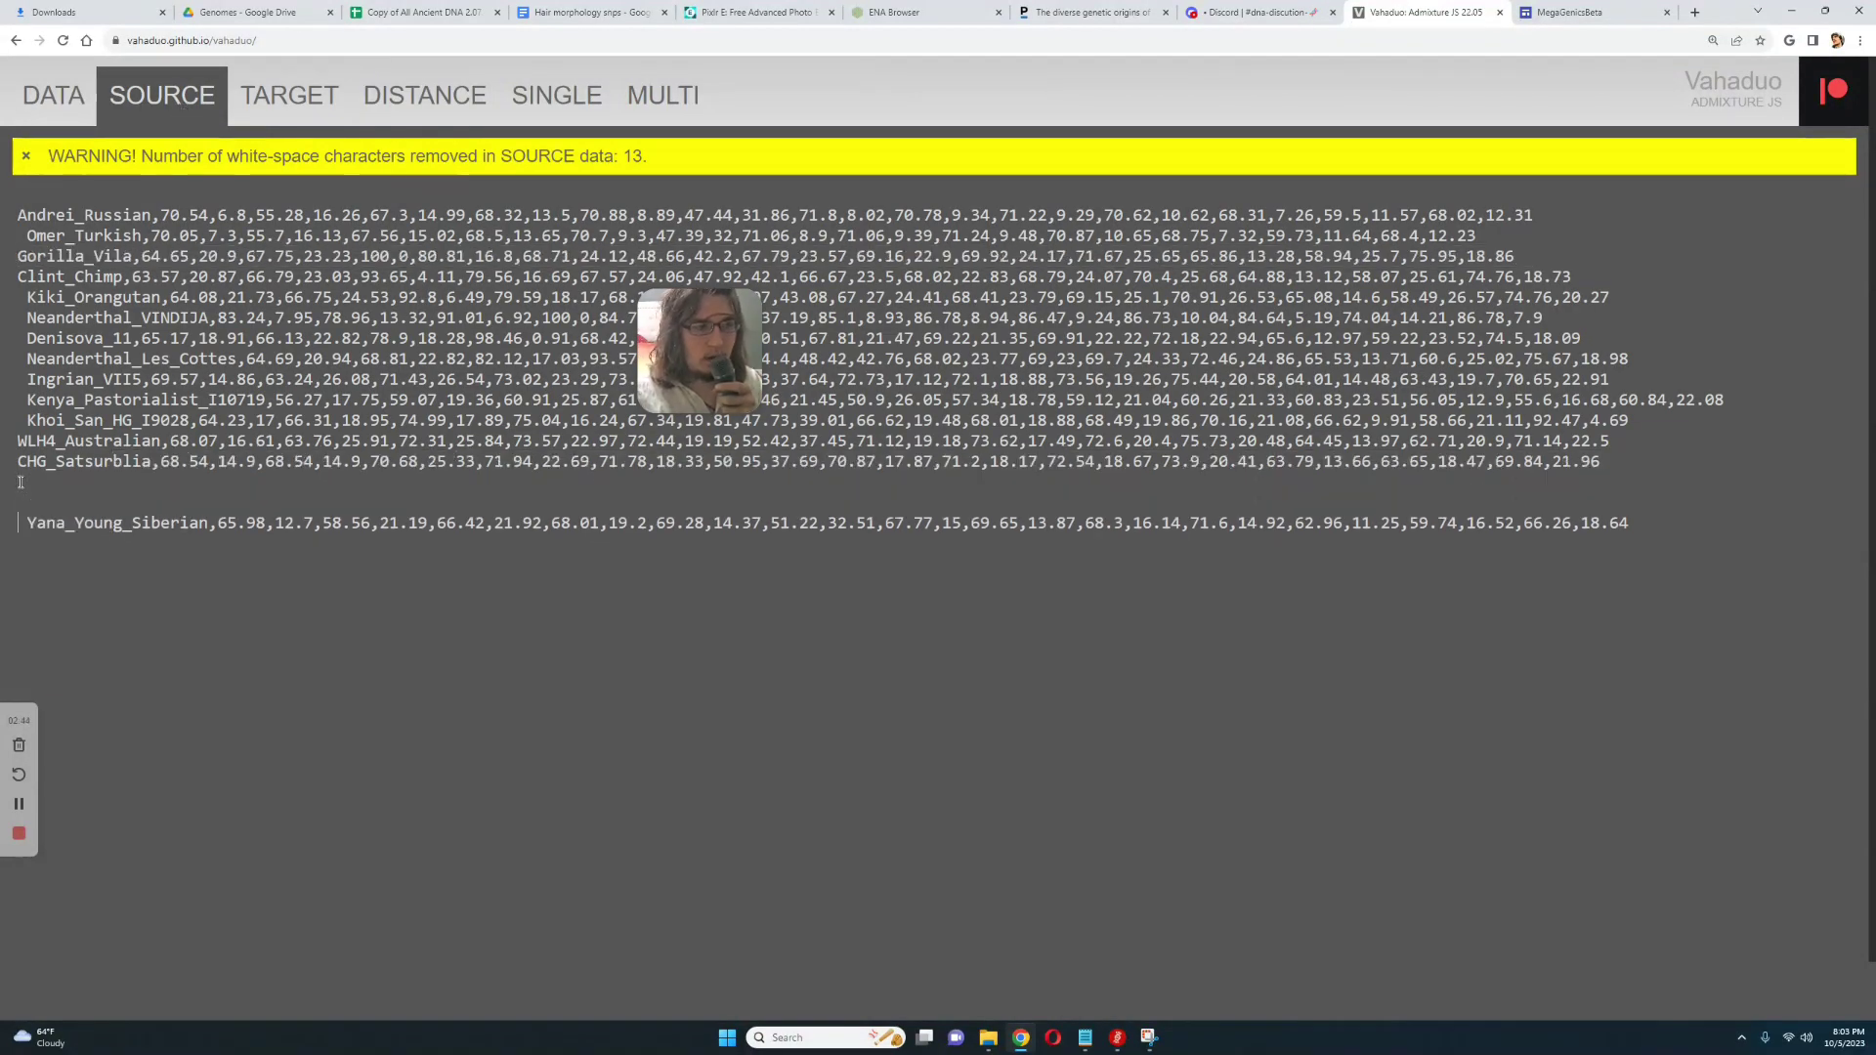
pyautogui.rightClick(20, 481)
pyautogui.click(58, 593)
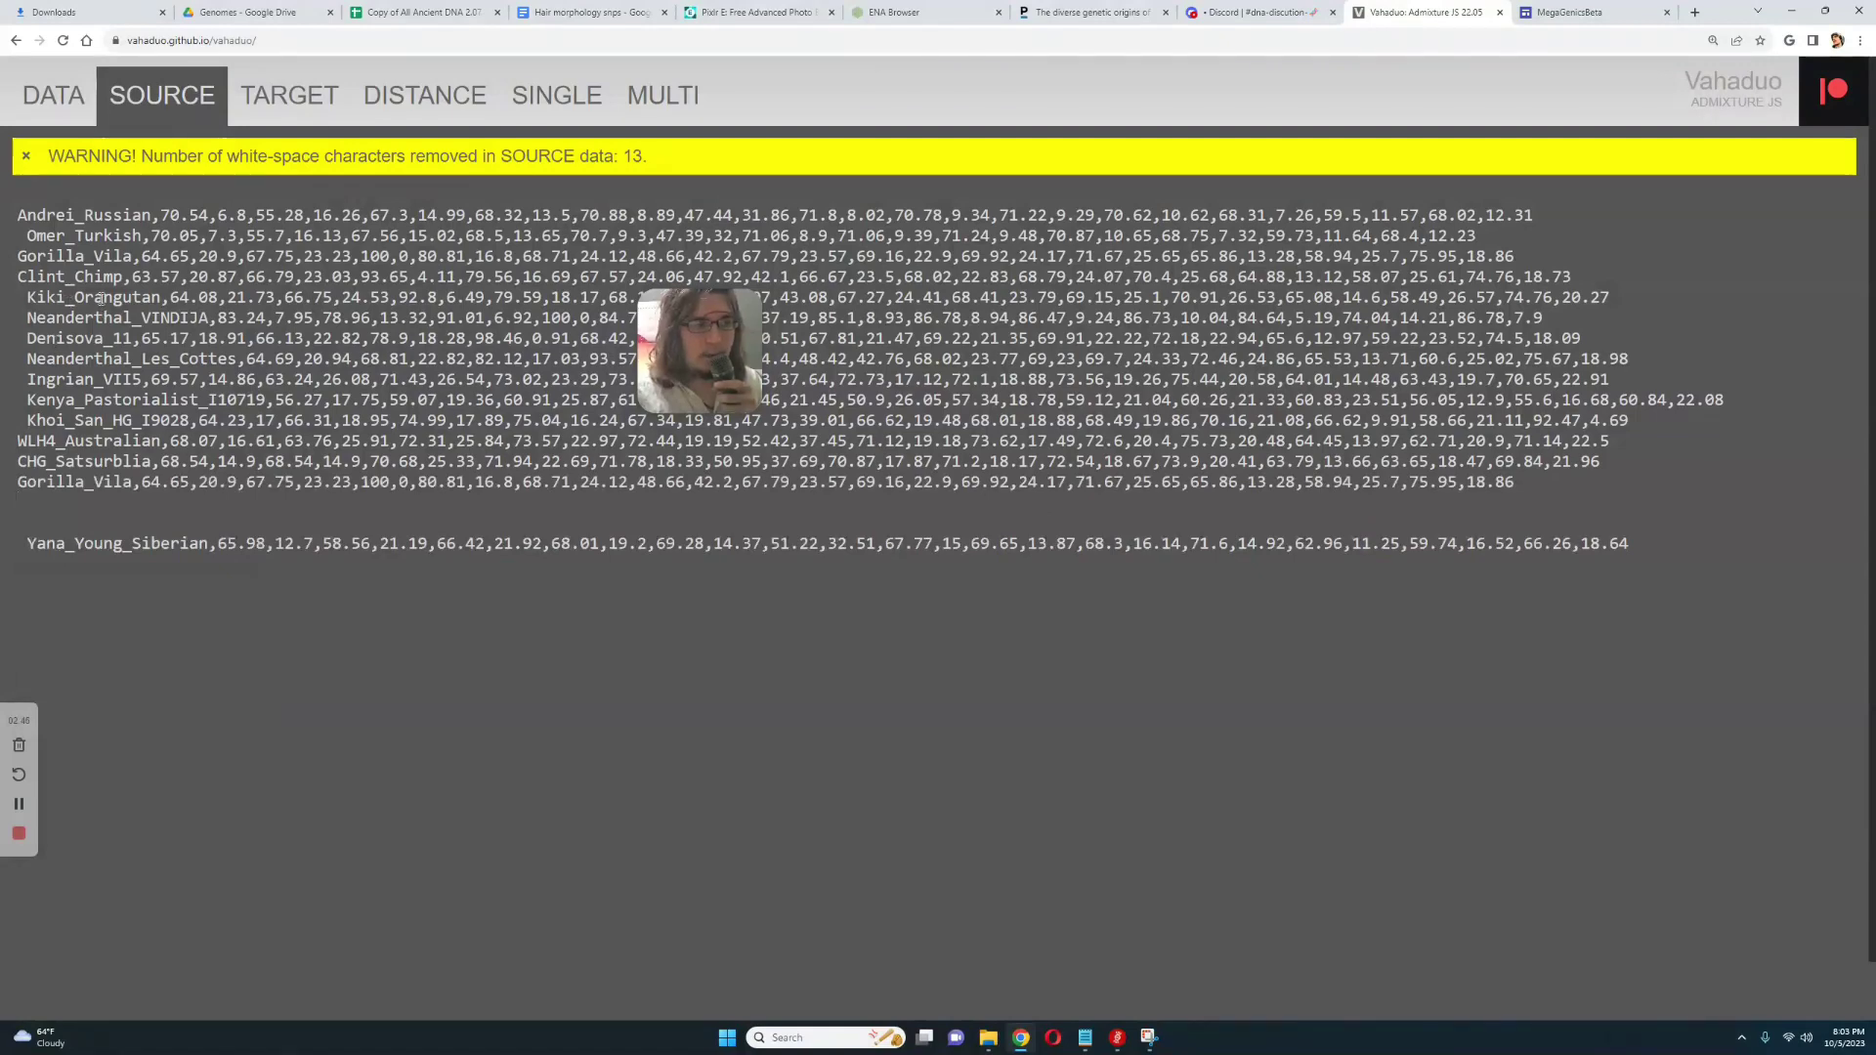
# Move the Clint_Chimp row from the source data into the empty target data and calculate its distances.
pyautogui.tripleClick(98, 277)
pyautogui.rightClick(98, 277)
pyautogui.click(157, 311)
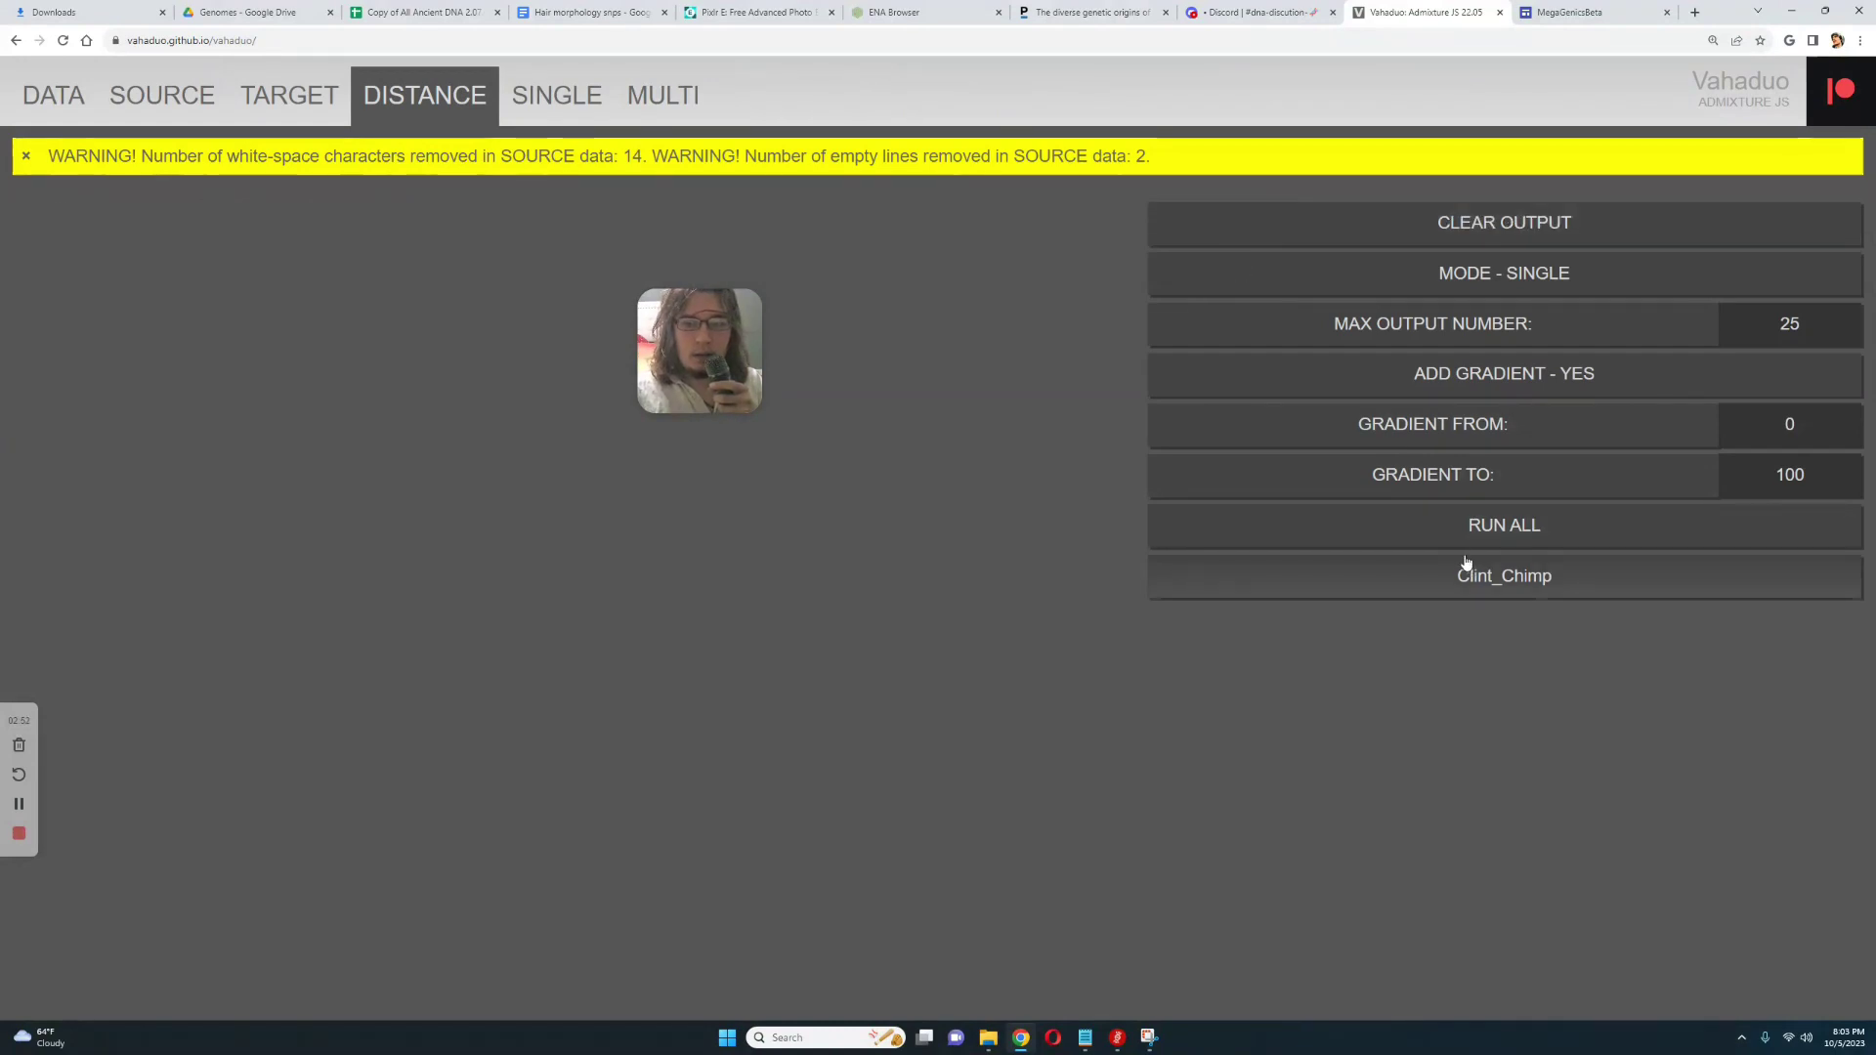
pyautogui.click(1466, 565)
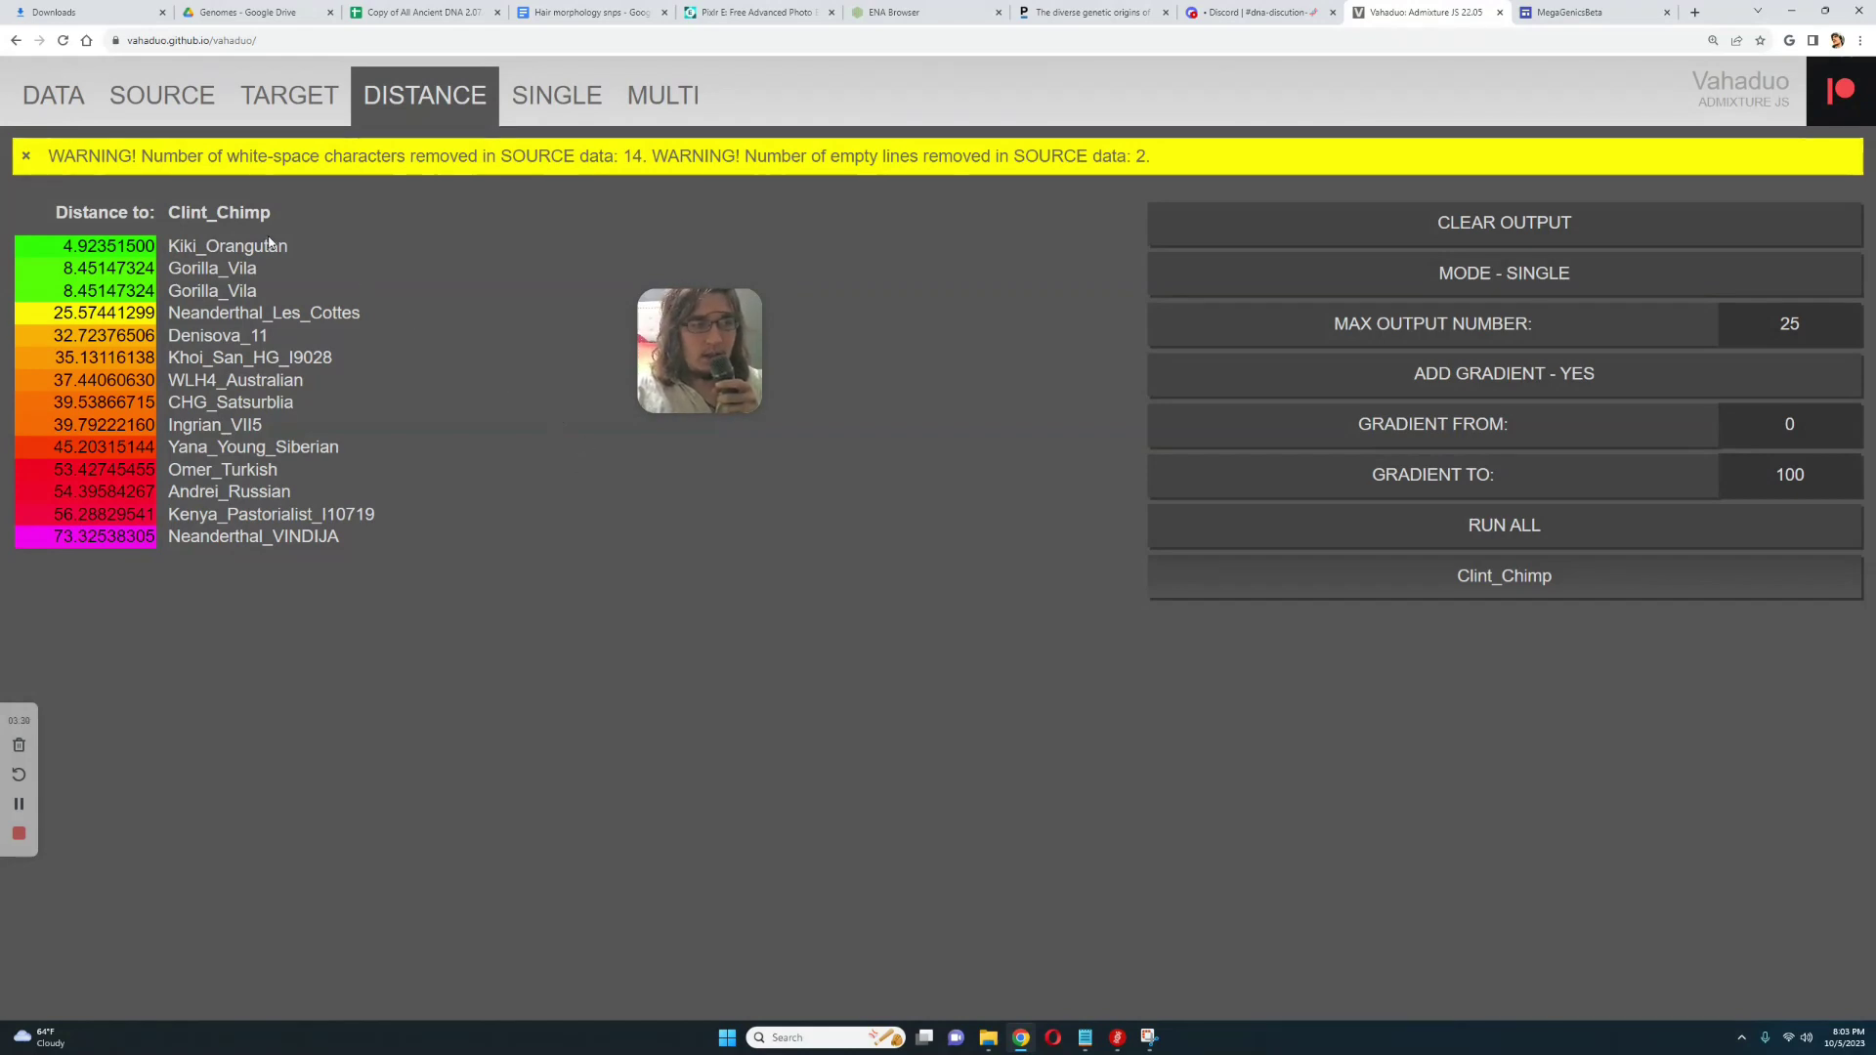
# Examine the Clint_Chimp distance list, from the closest apes to the Neanderthal, Denisova and Khoi San samples.
pyautogui.moveTo(153, 307); pyautogui.dragTo(363, 449)
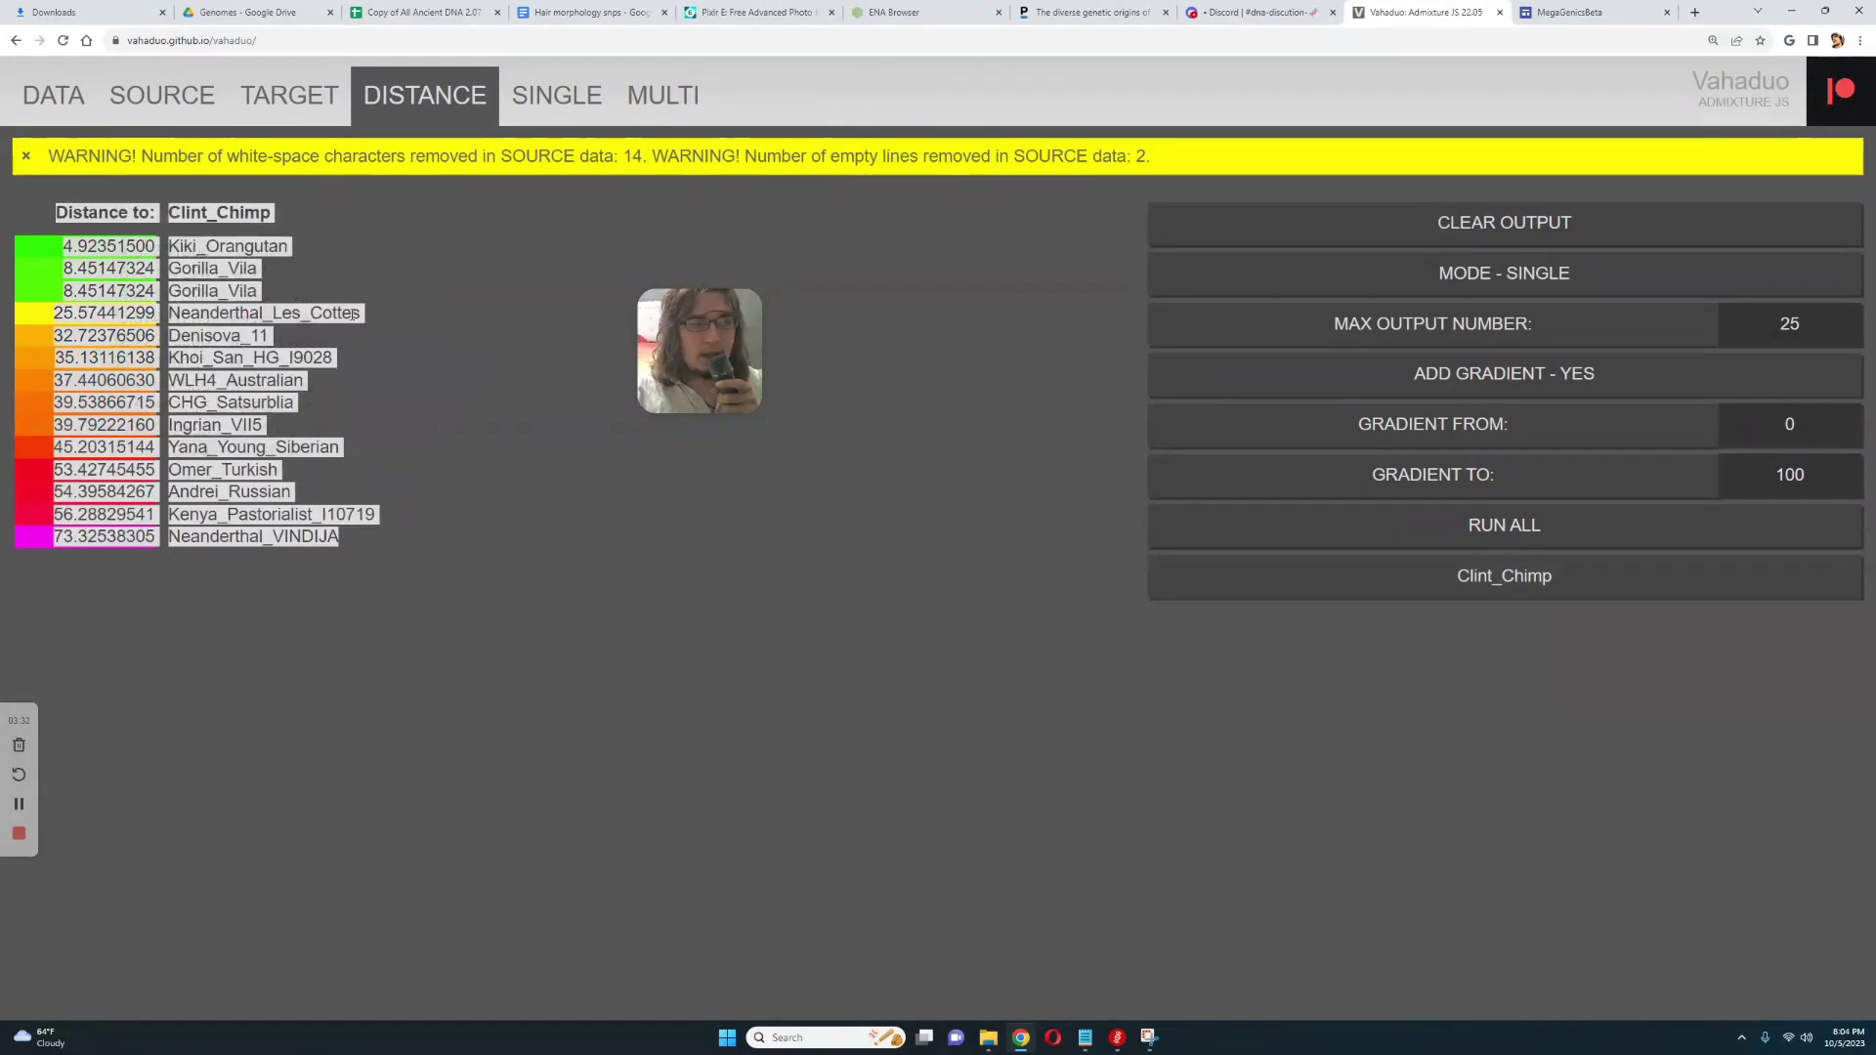
pyautogui.click(363, 309)
pyautogui.moveTo(363, 309); pyautogui.dragTo(277, 291)
pyautogui.click(326, 312)
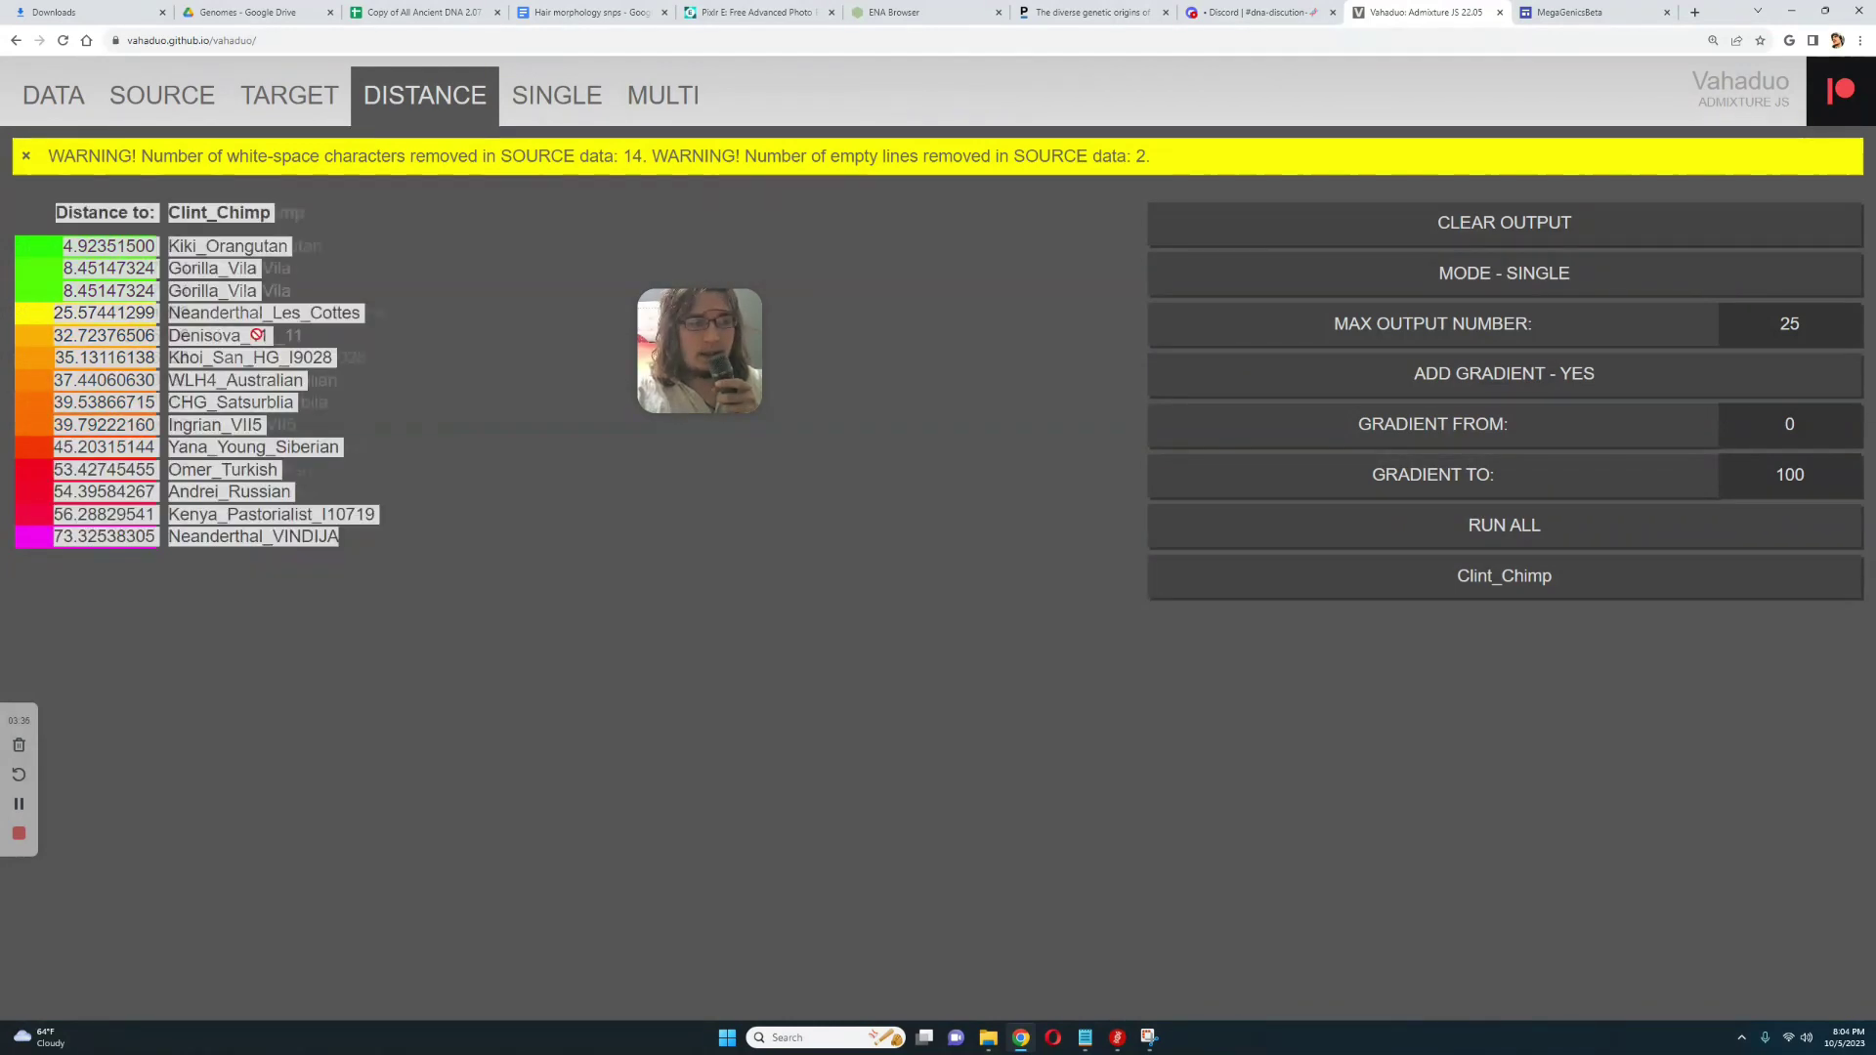
pyautogui.click(278, 338)
pyautogui.moveTo(366, 449); pyautogui.dragTo(278, 291)
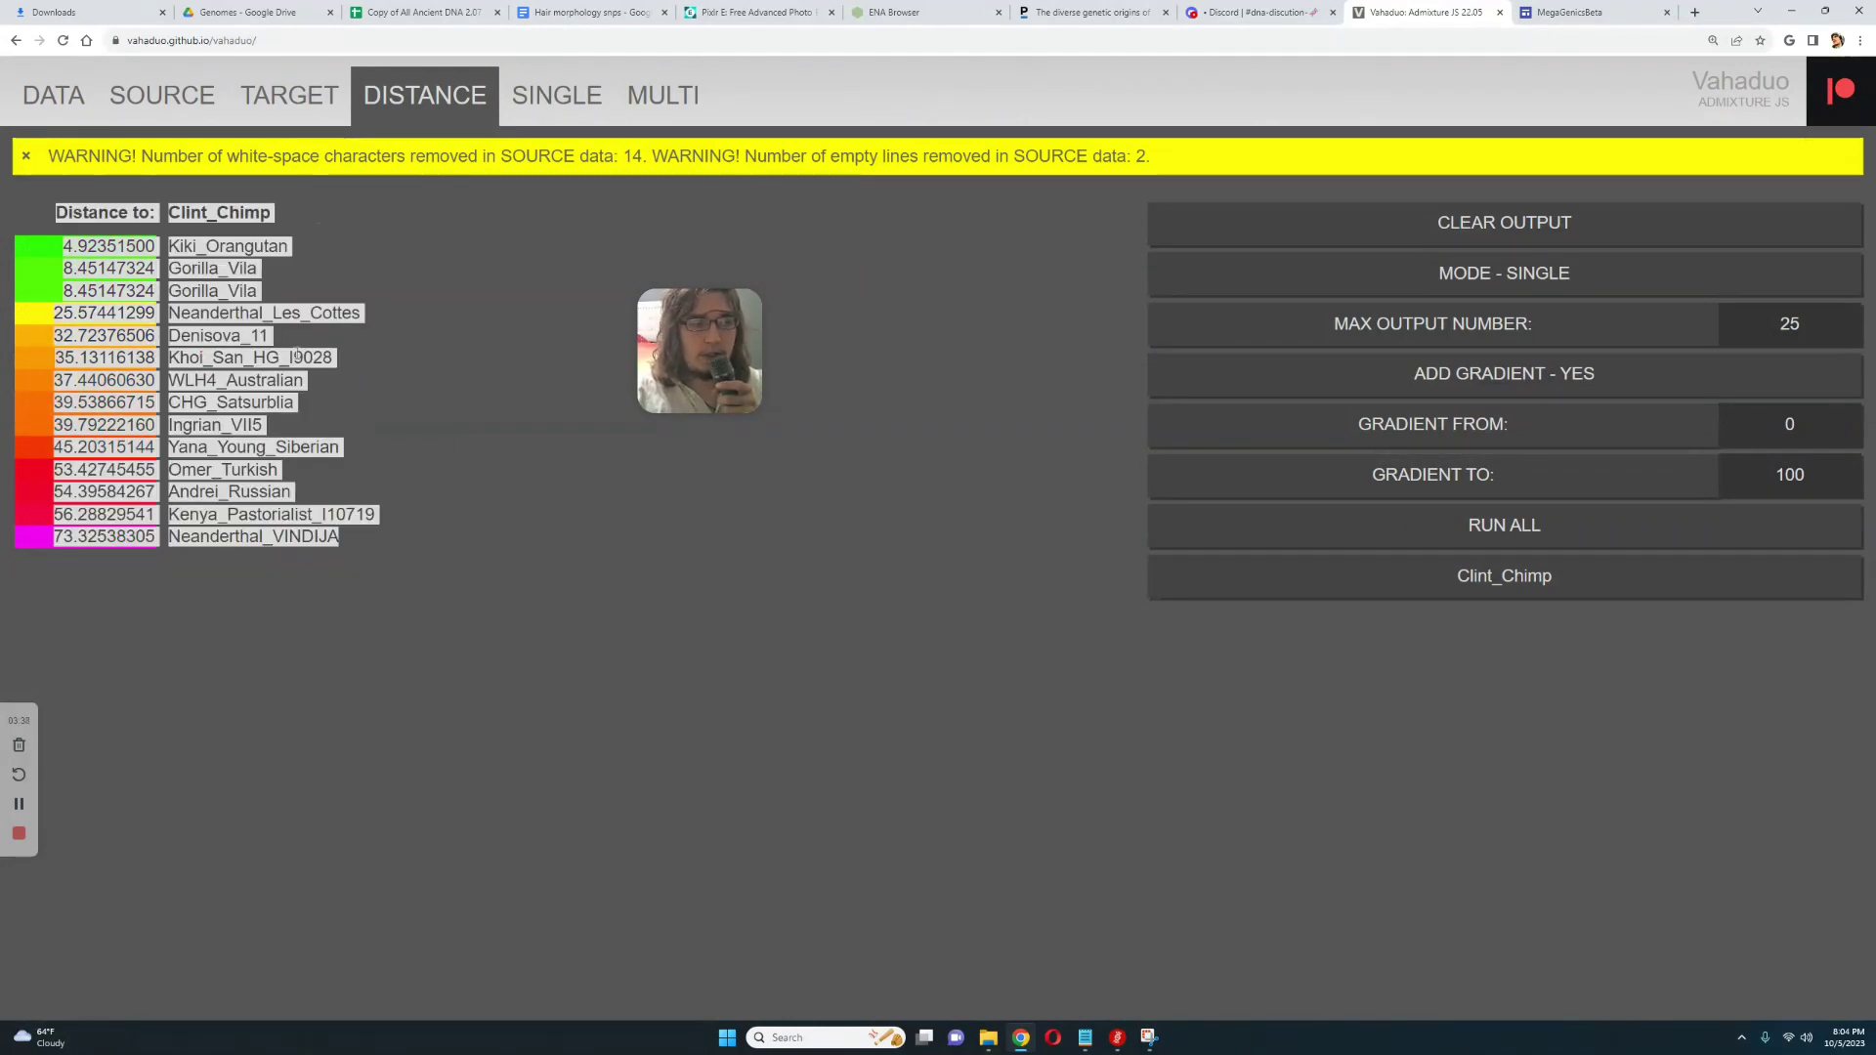
pyautogui.click(306, 357)
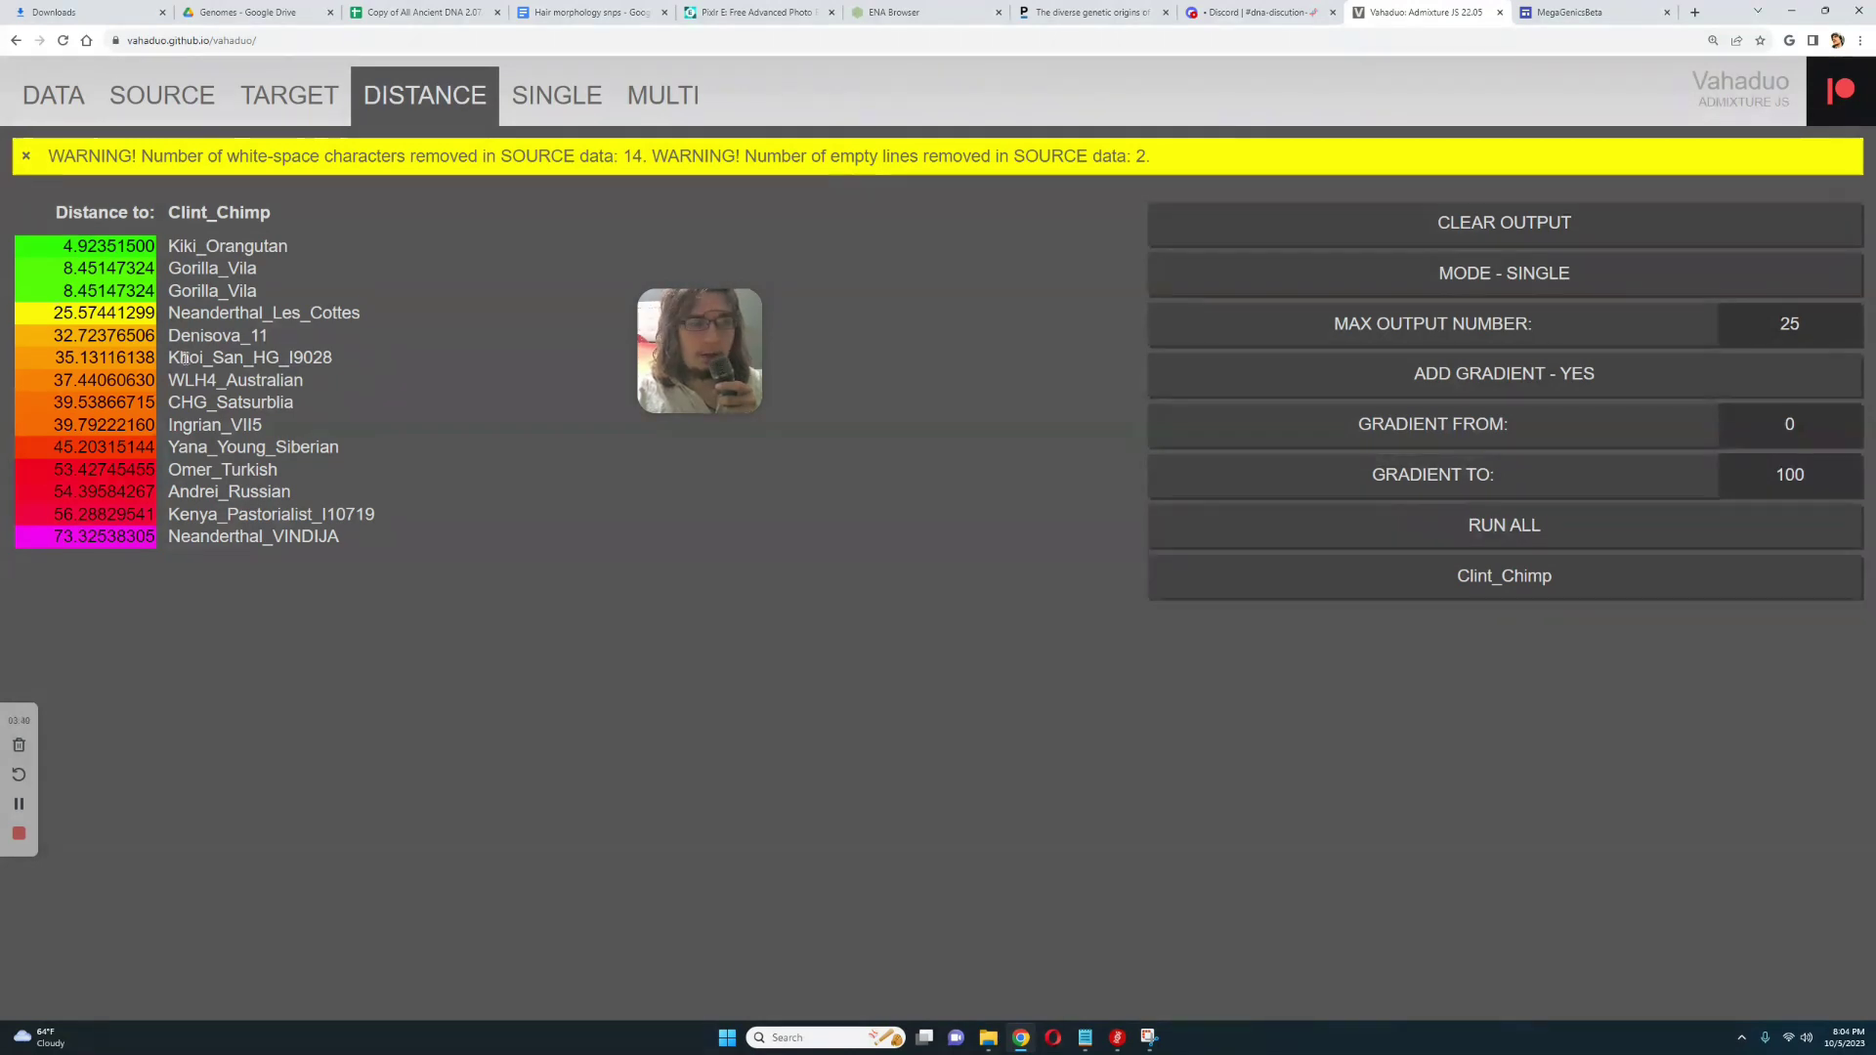
# Move the Clint_Chimp row from the target data back to the source data, below the second Gorilla_Vila row.
pyautogui.click(289, 95)
pyautogui.tripleClick(179, 215)
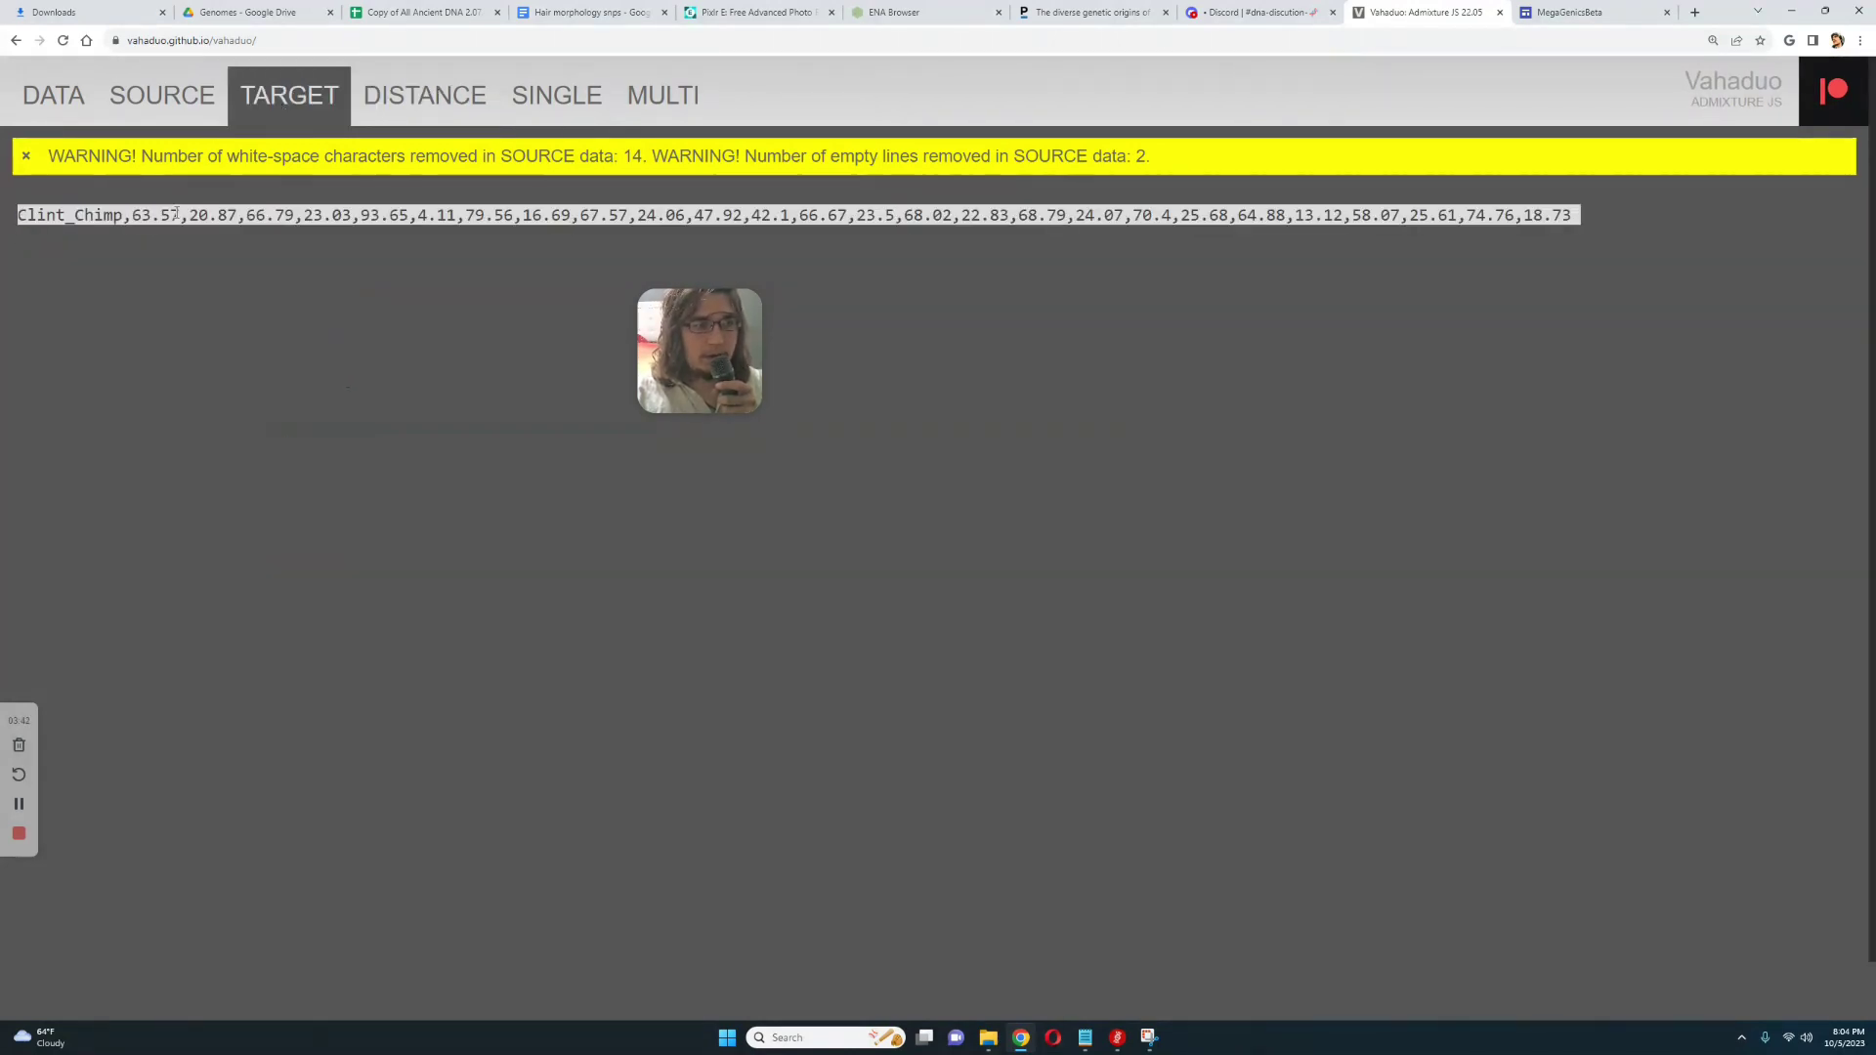
pyautogui.rightClick(177, 217)
pyautogui.click(208, 243)
pyautogui.click(162, 94)
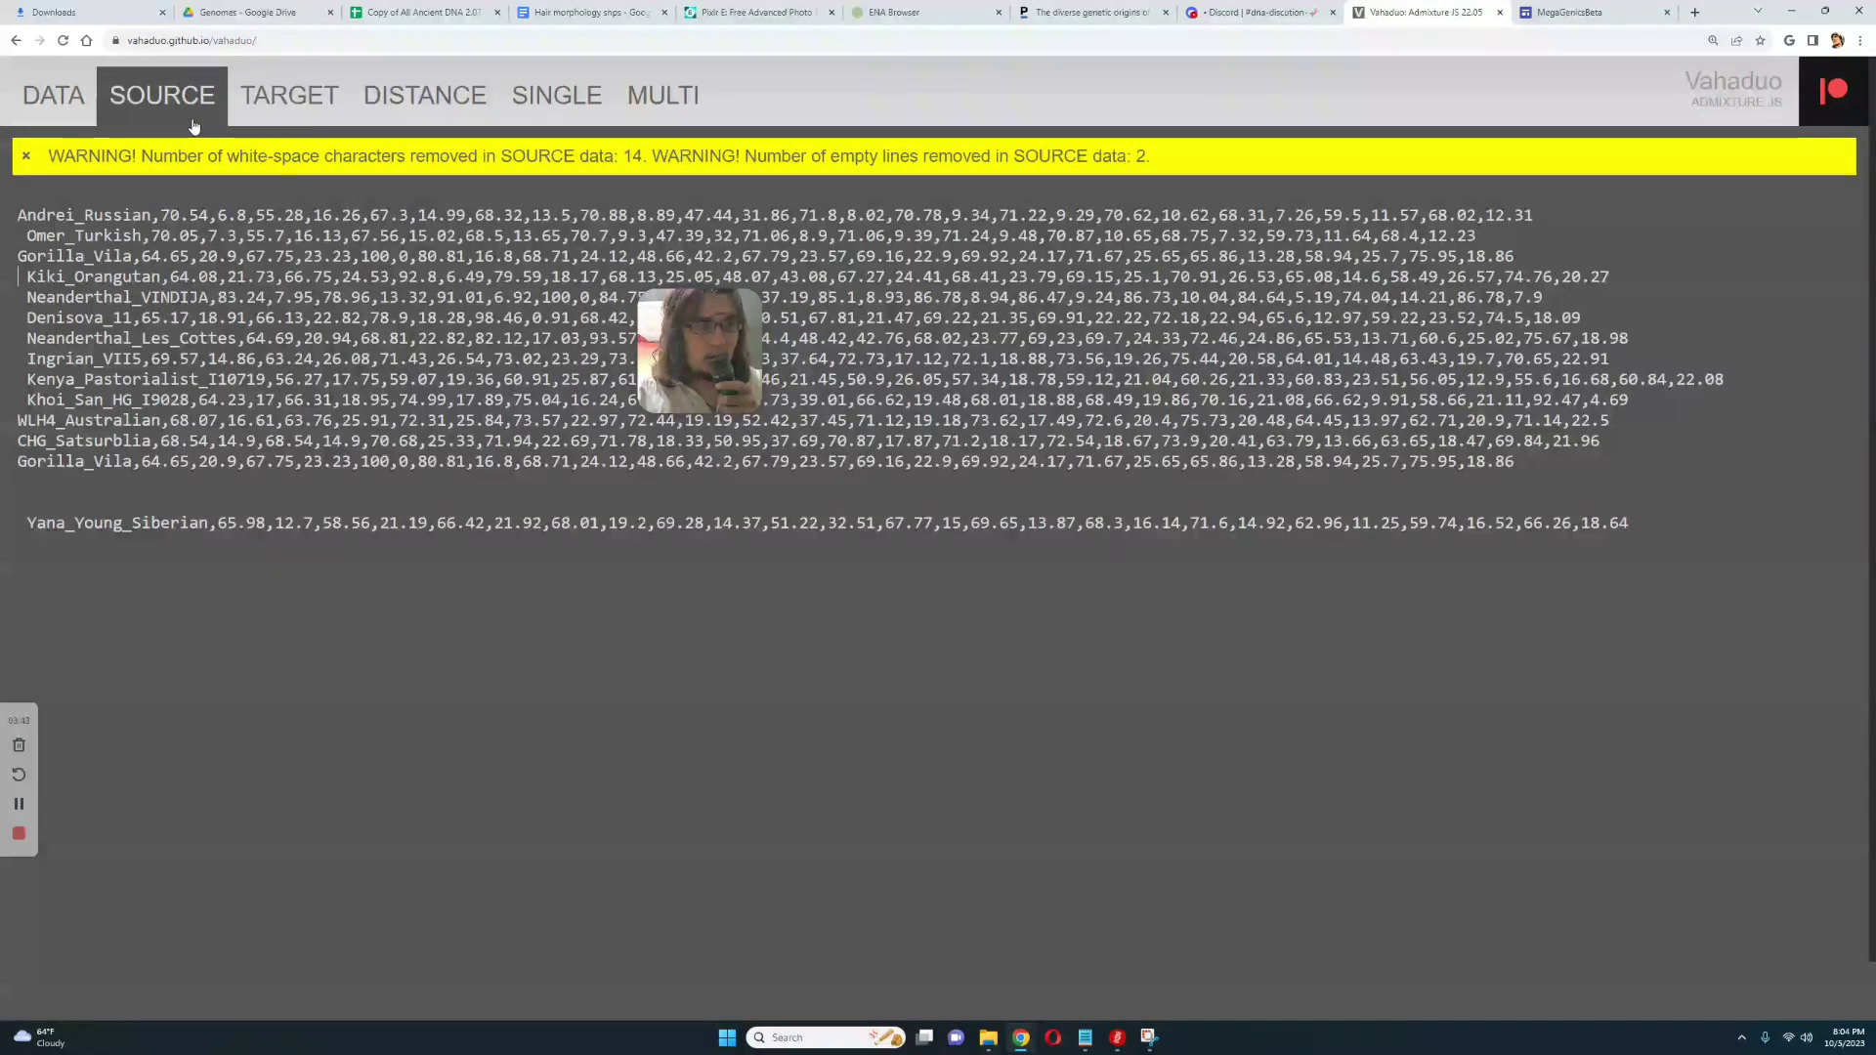
pyautogui.rightClick(80, 480)
pyautogui.click(102, 591)
# Cut the Russian sample's row from the start of the source data and paste it into the target data.
pyautogui.tripleClick(85, 215)
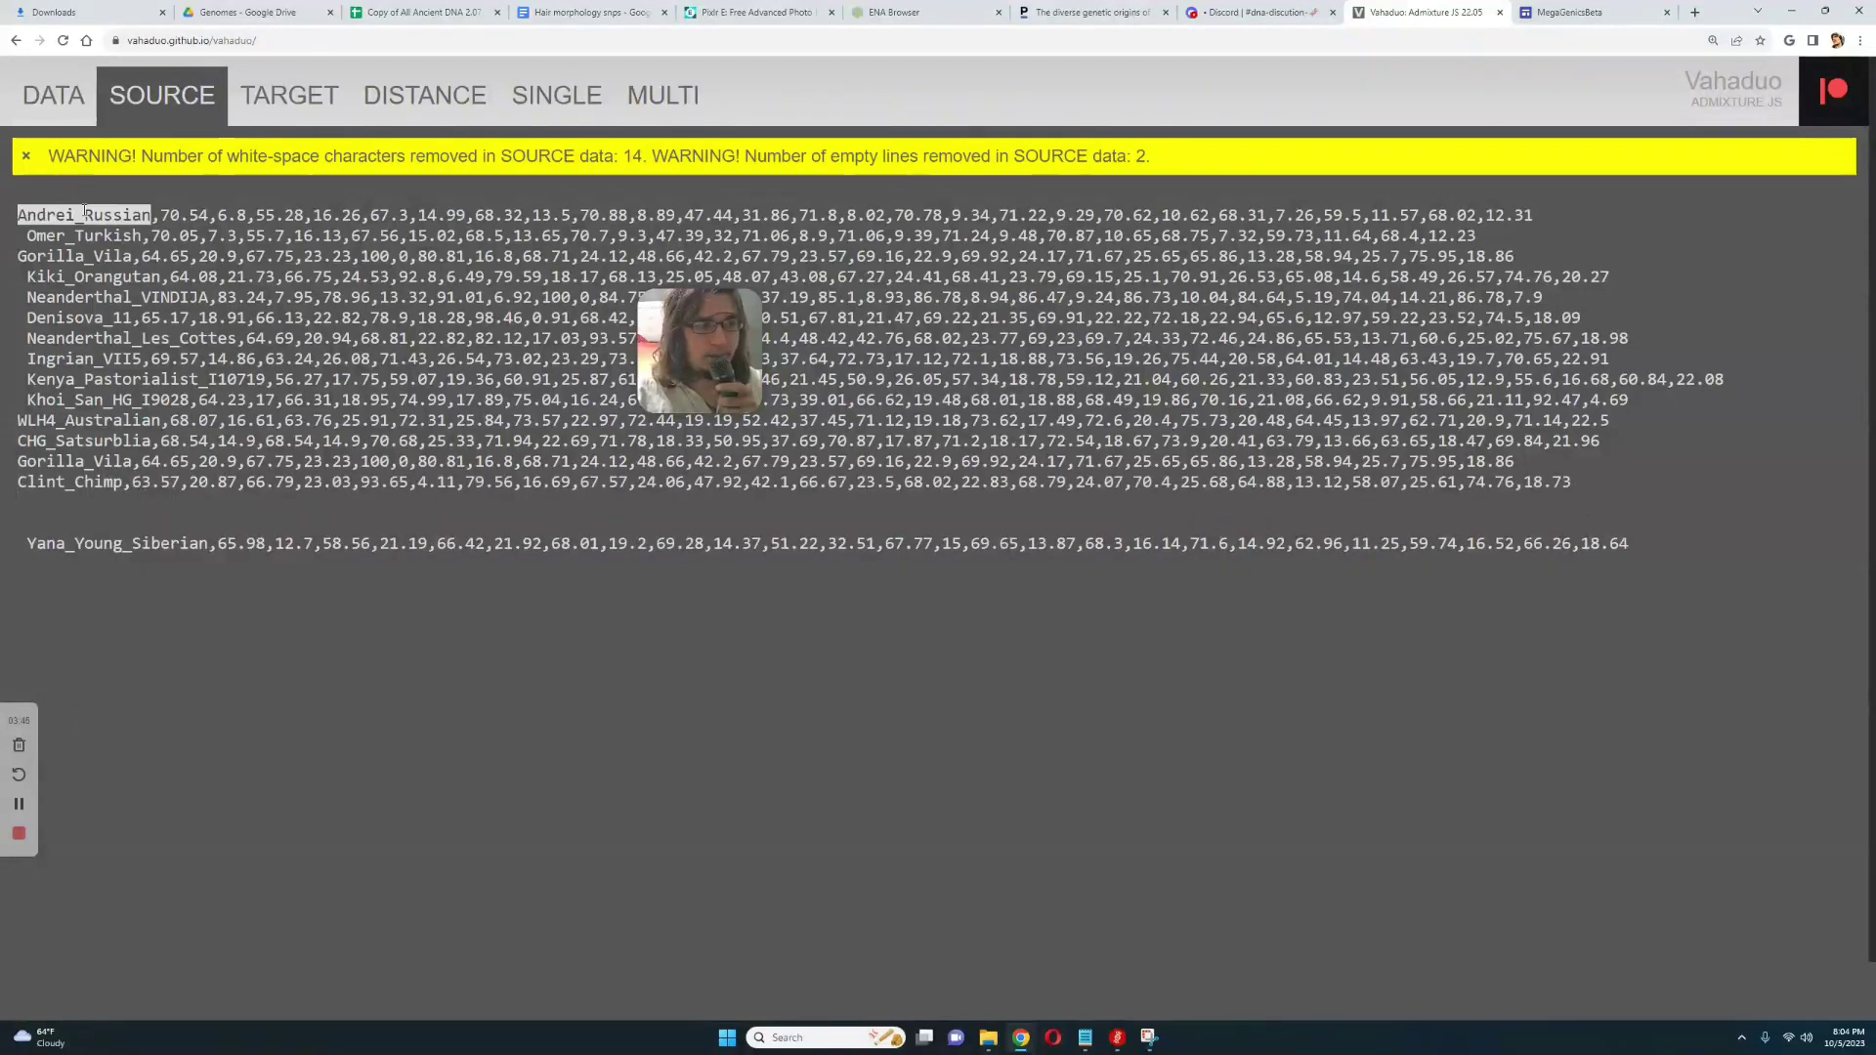
pyautogui.rightClick(86, 217)
pyautogui.click(125, 241)
pyautogui.click(289, 94)
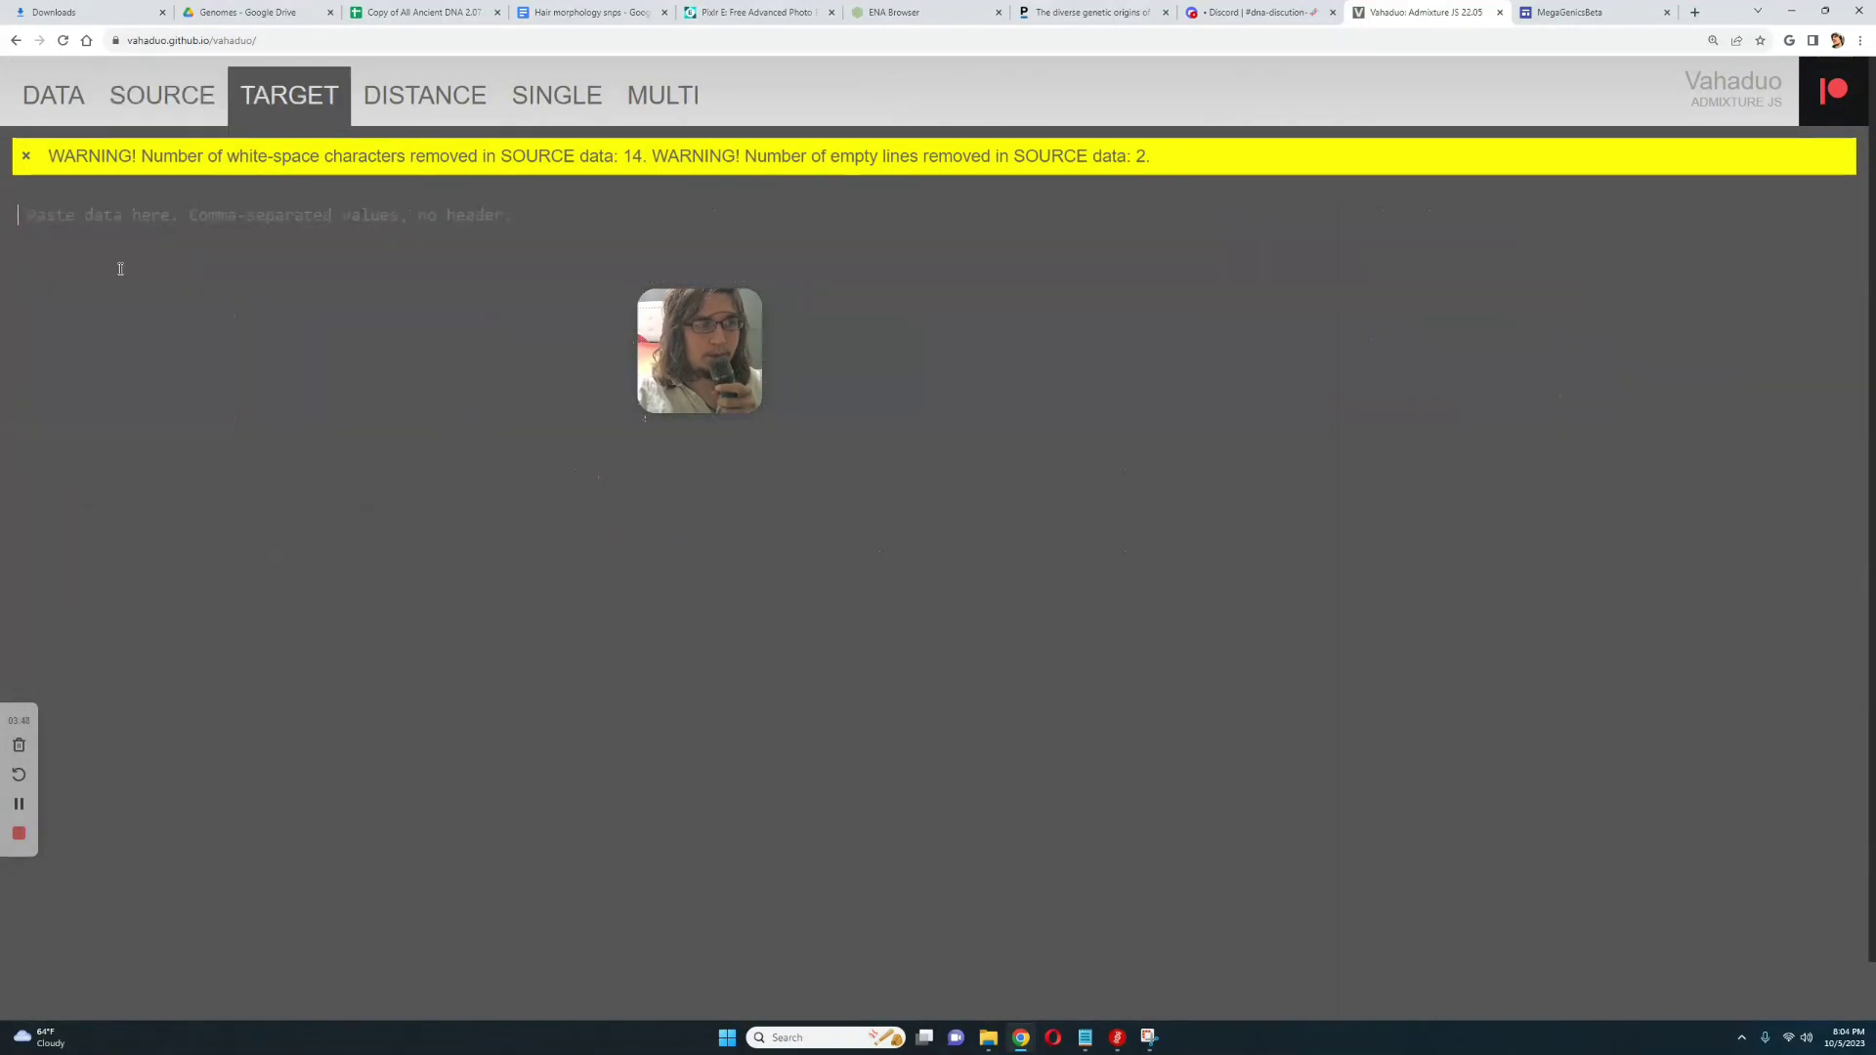
pyautogui.rightClick(122, 232)
pyautogui.click(156, 344)
# Clear the Clint_Chimp distance output and calculate the distances for the Russian sample.
pyautogui.click(425, 98)
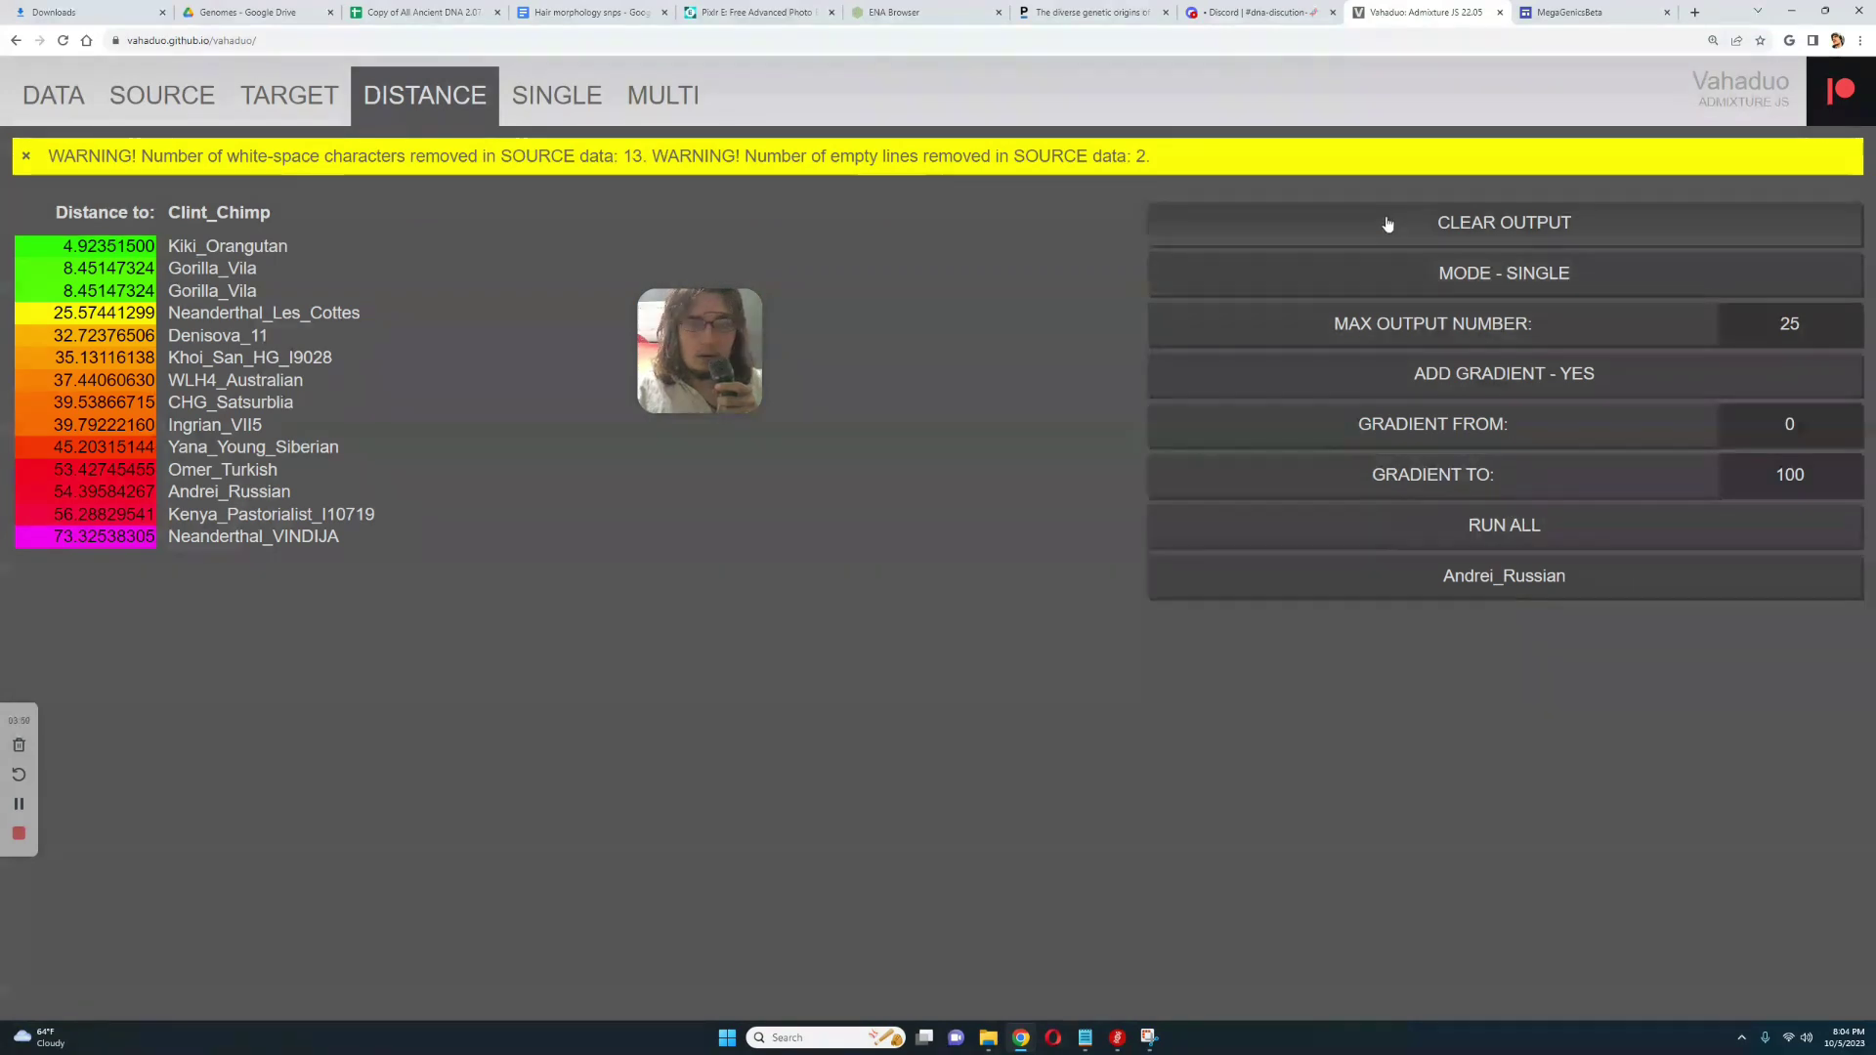
pyautogui.click(1456, 221)
pyautogui.click(1512, 550)
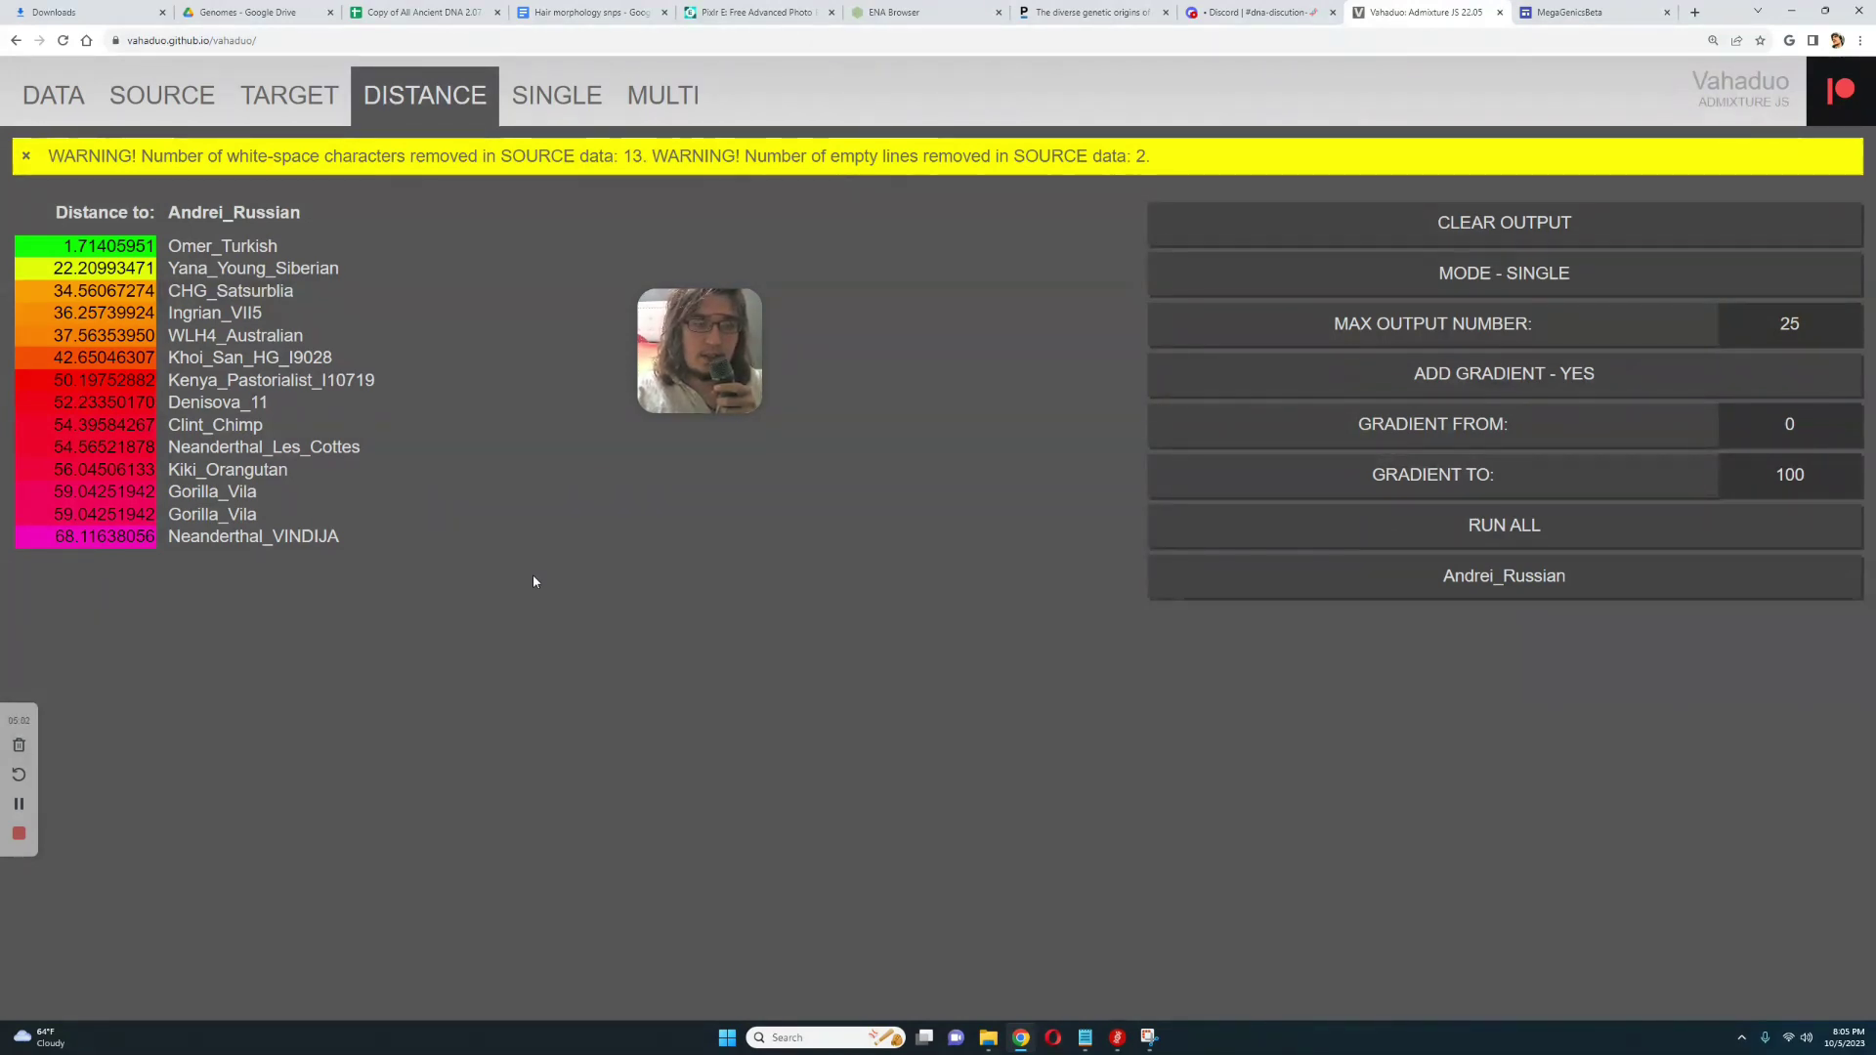
pyautogui.tripleClick(262, 529)
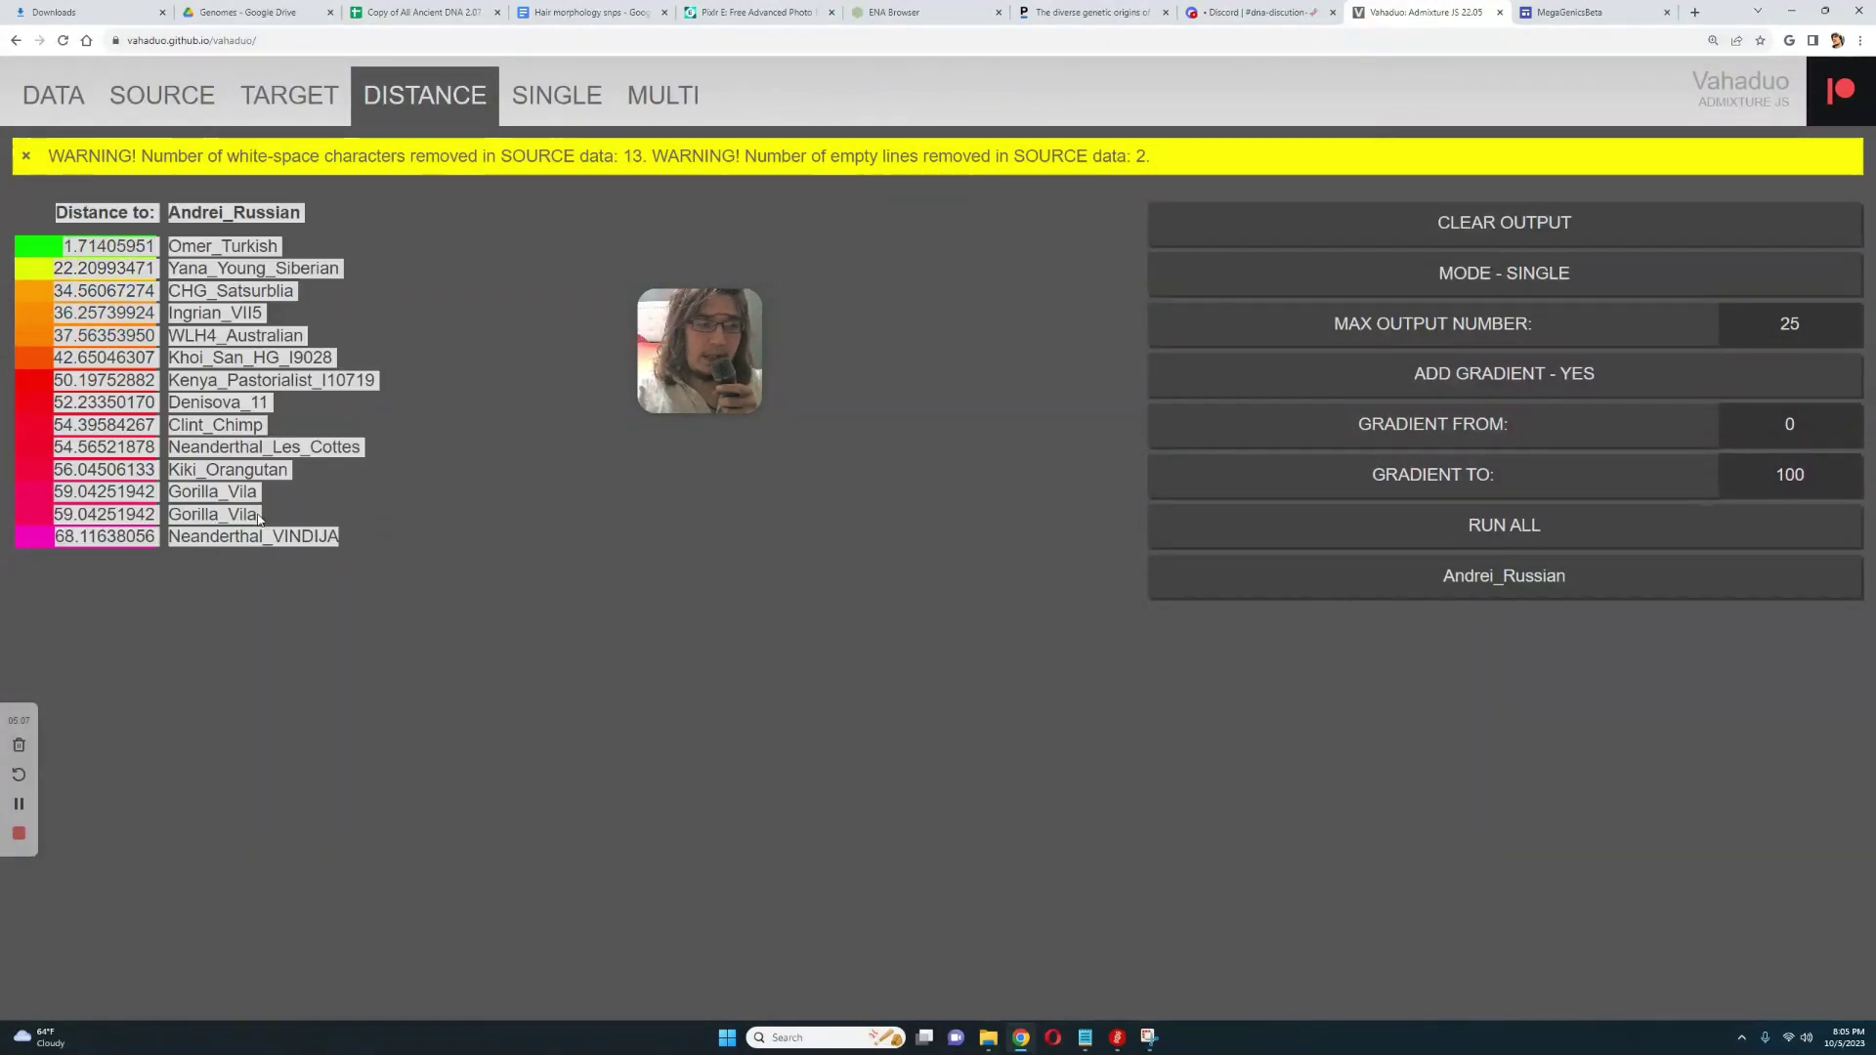
pyautogui.click(197, 515)
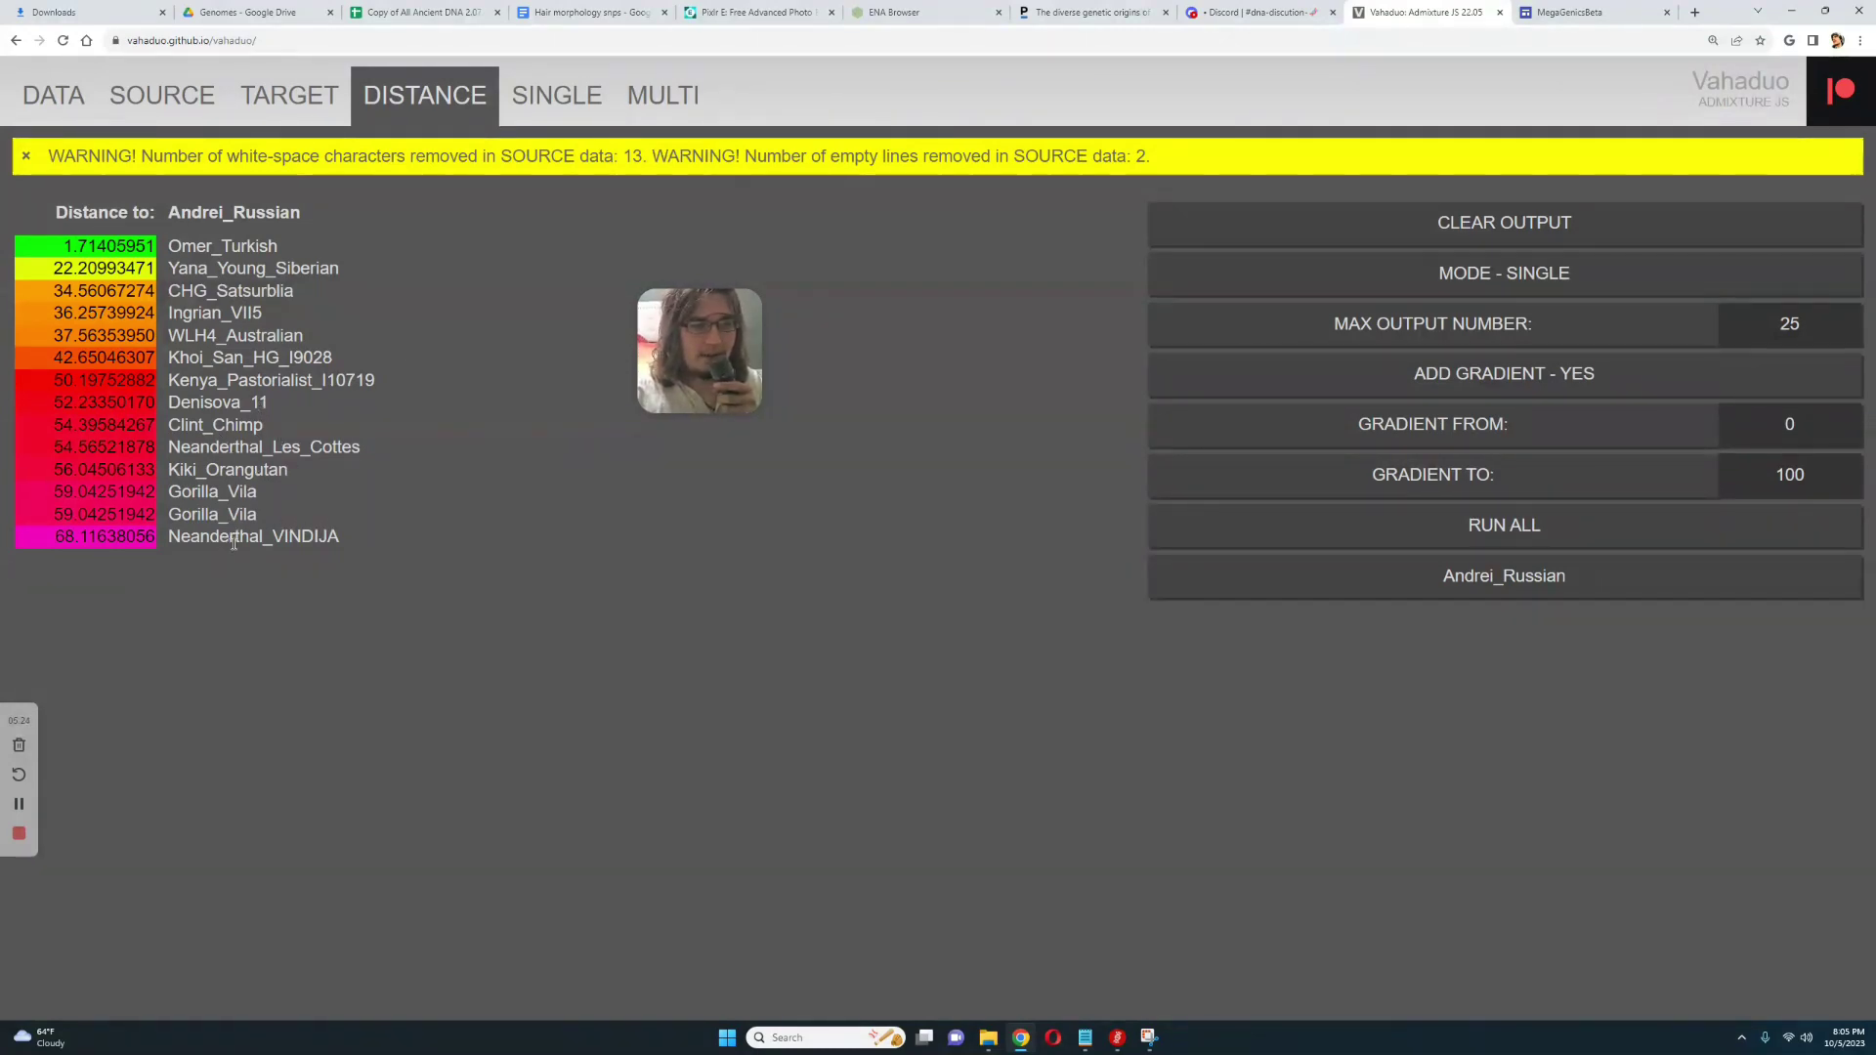
pyautogui.moveTo(225, 544); pyautogui.dragTo(292, 172)
# Move the Russian sample's row from the target data back to a new first line in the source data.
pyautogui.click(289, 94)
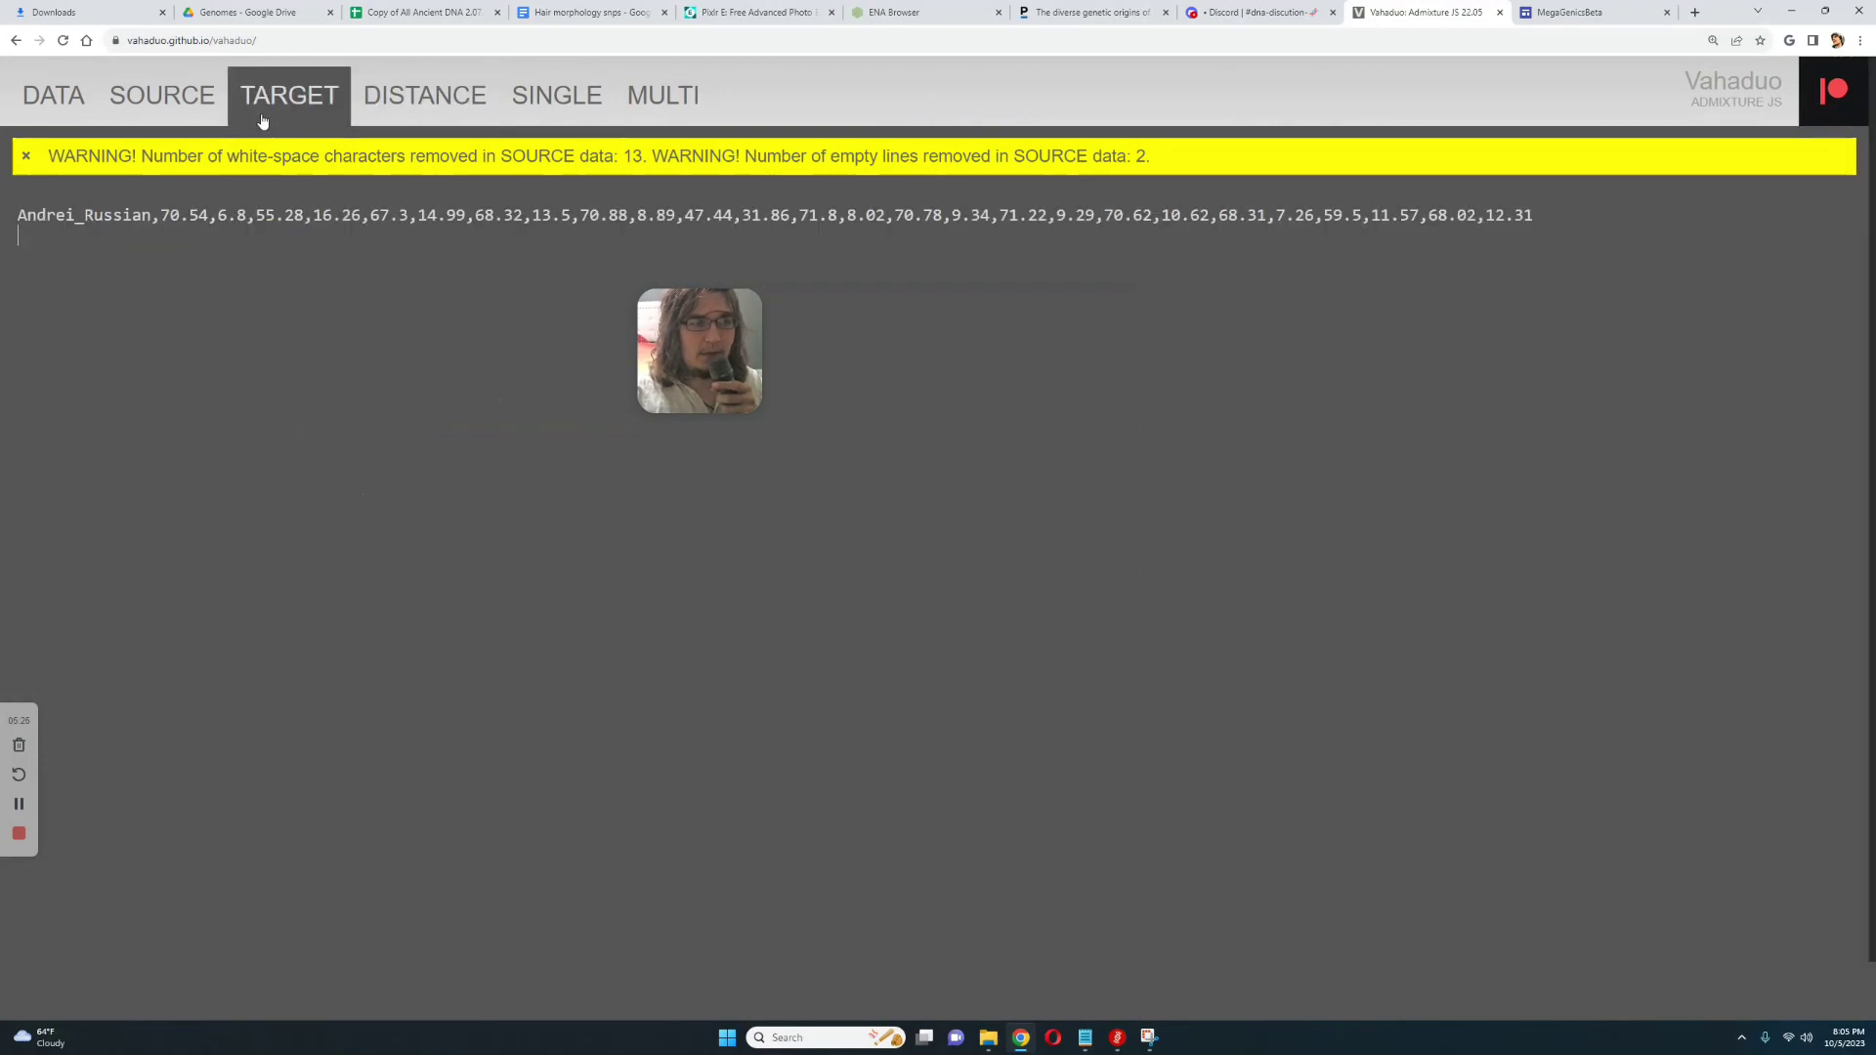
pyautogui.tripleClick(146, 215)
pyautogui.rightClick(149, 222)
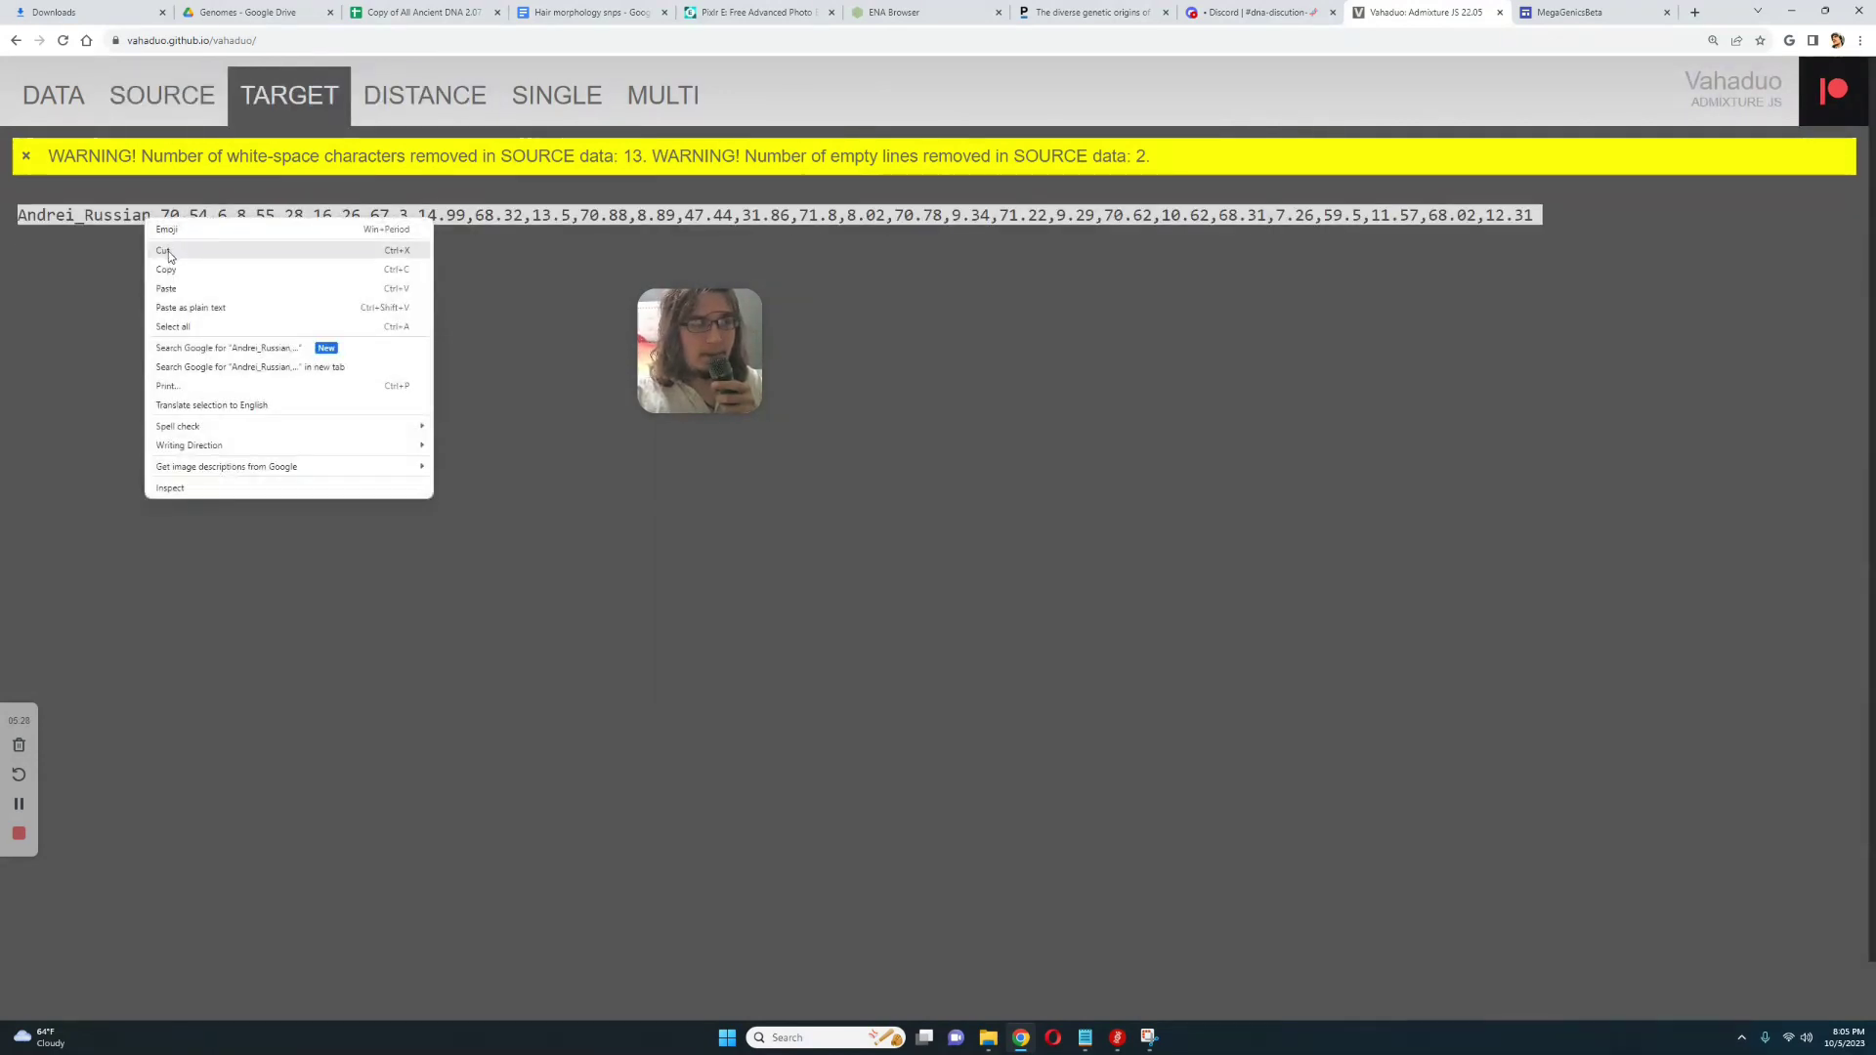
pyautogui.click(167, 269)
pyautogui.click(166, 109)
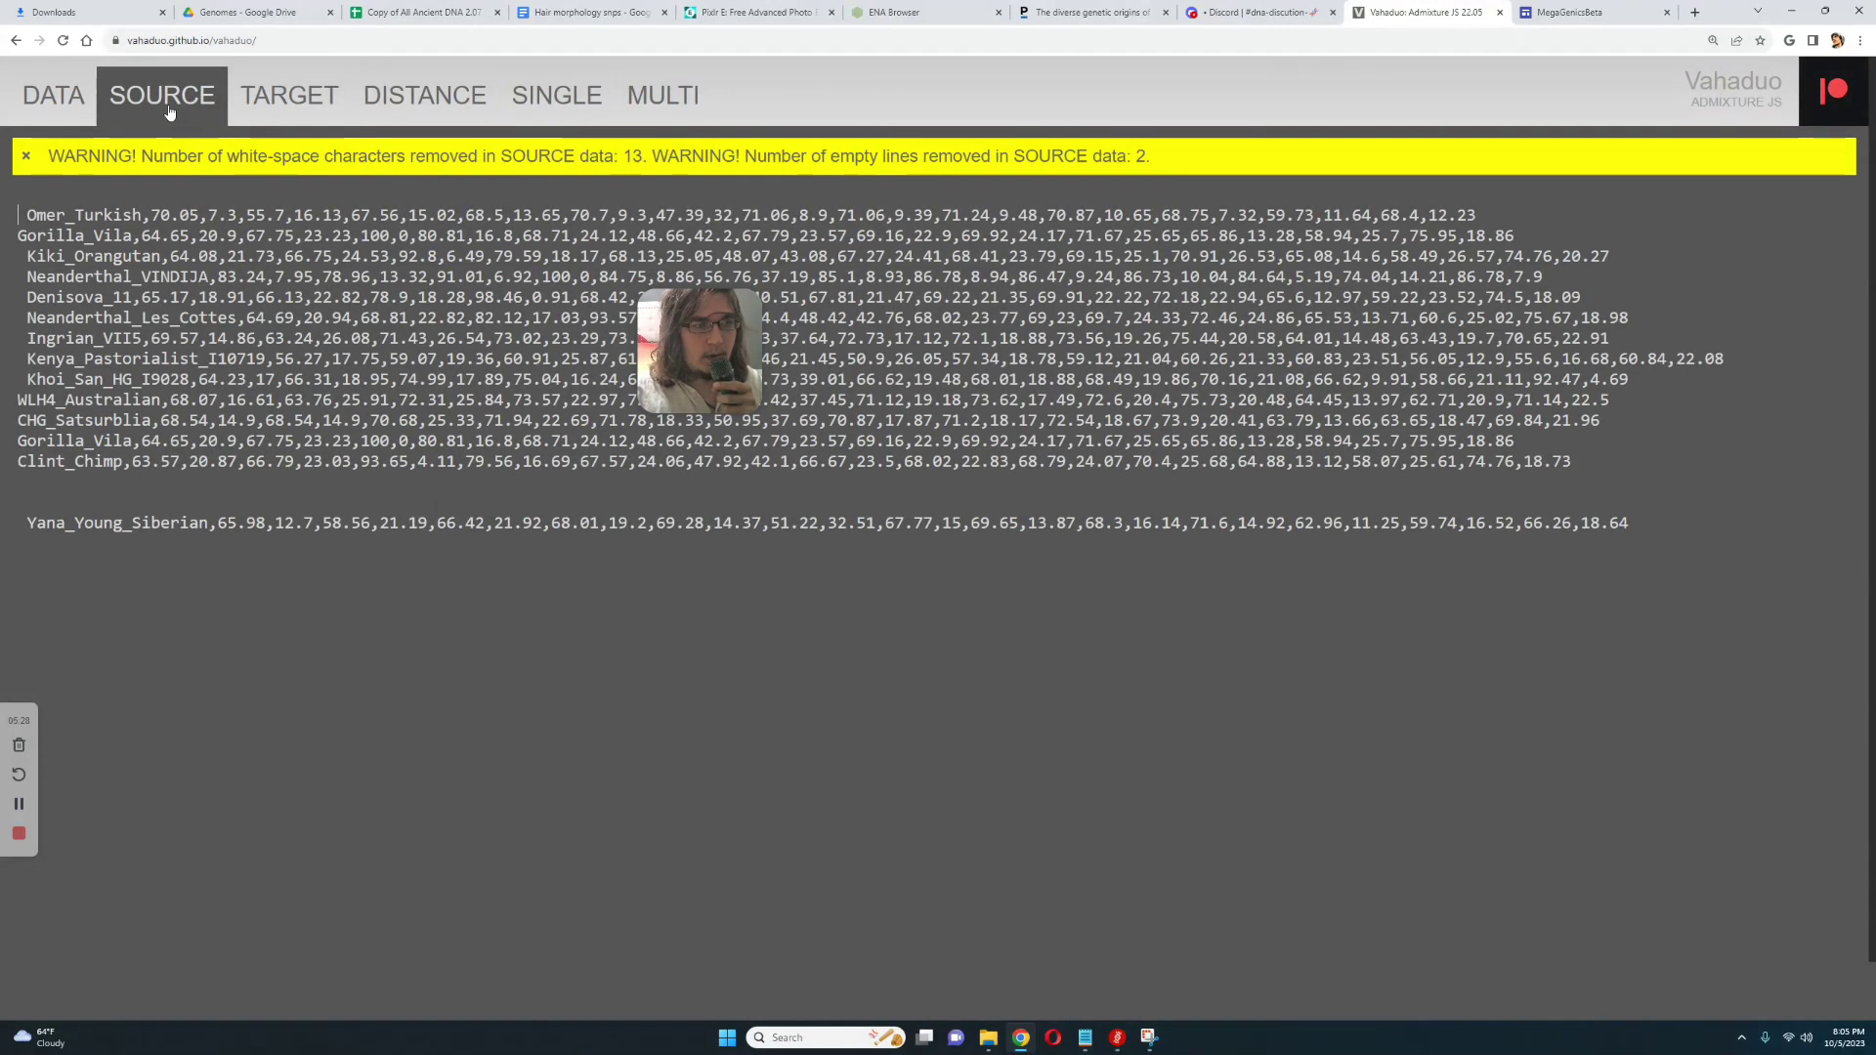
pyautogui.click(18, 212)
pyautogui.press('Return')
pyautogui.rightClick(19, 212)
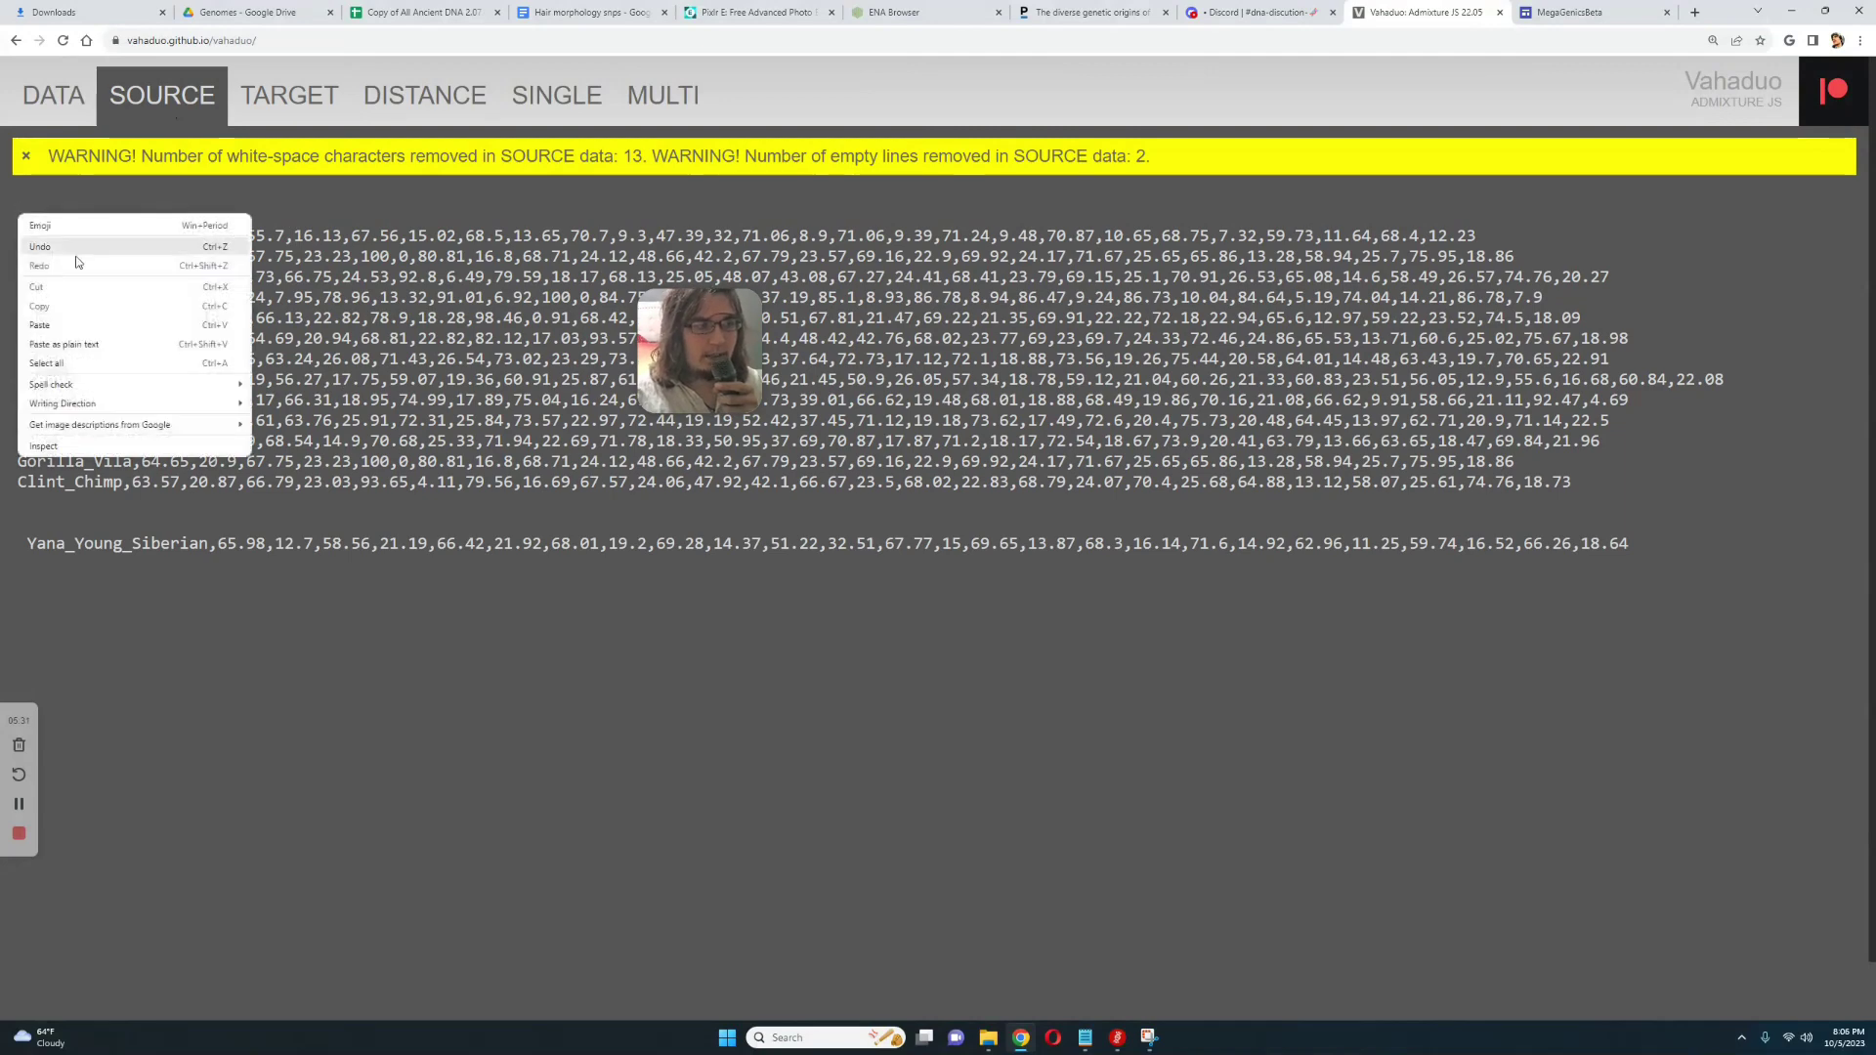
pyautogui.click(73, 322)
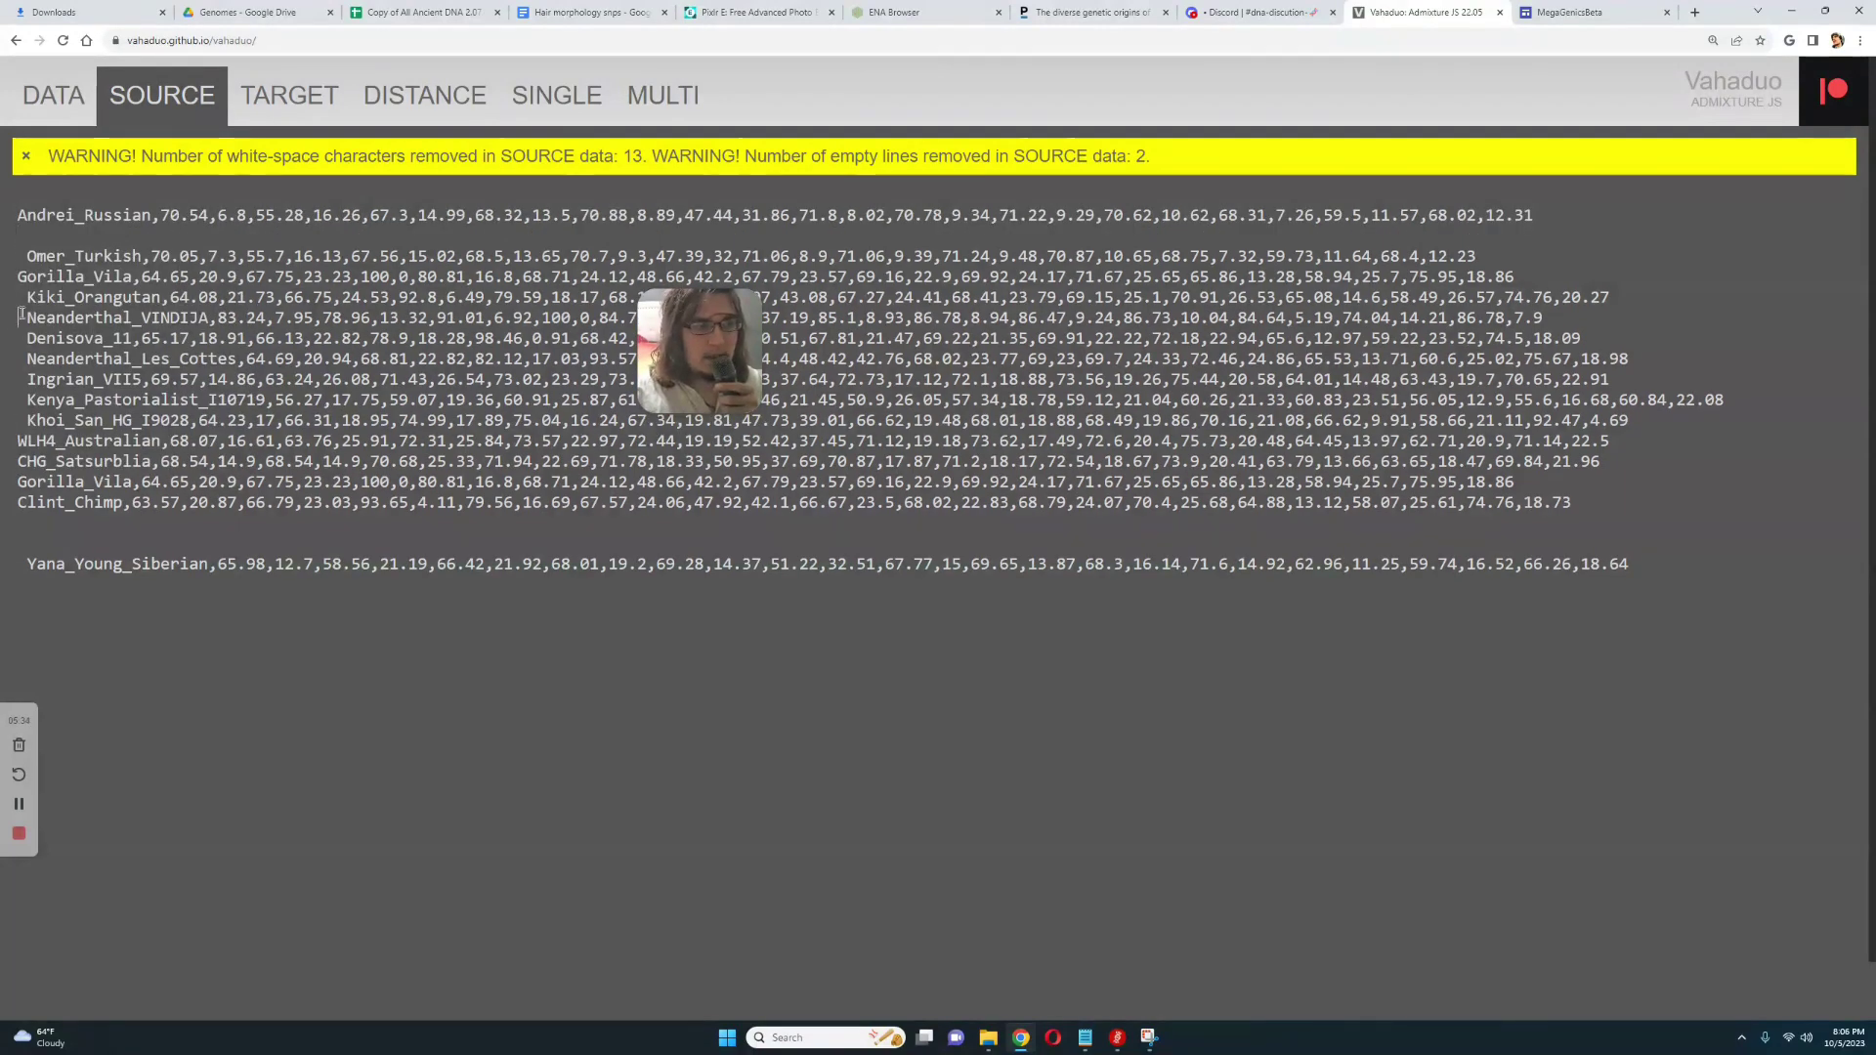
# Move the Neanderthal_VINDIJA, Denisova_11 and Neanderthal_Les_Cottes rows from the source data to the target data.
pyautogui.moveTo(21, 315); pyautogui.dragTo(16, 378)
pyautogui.rightClick(74, 342)
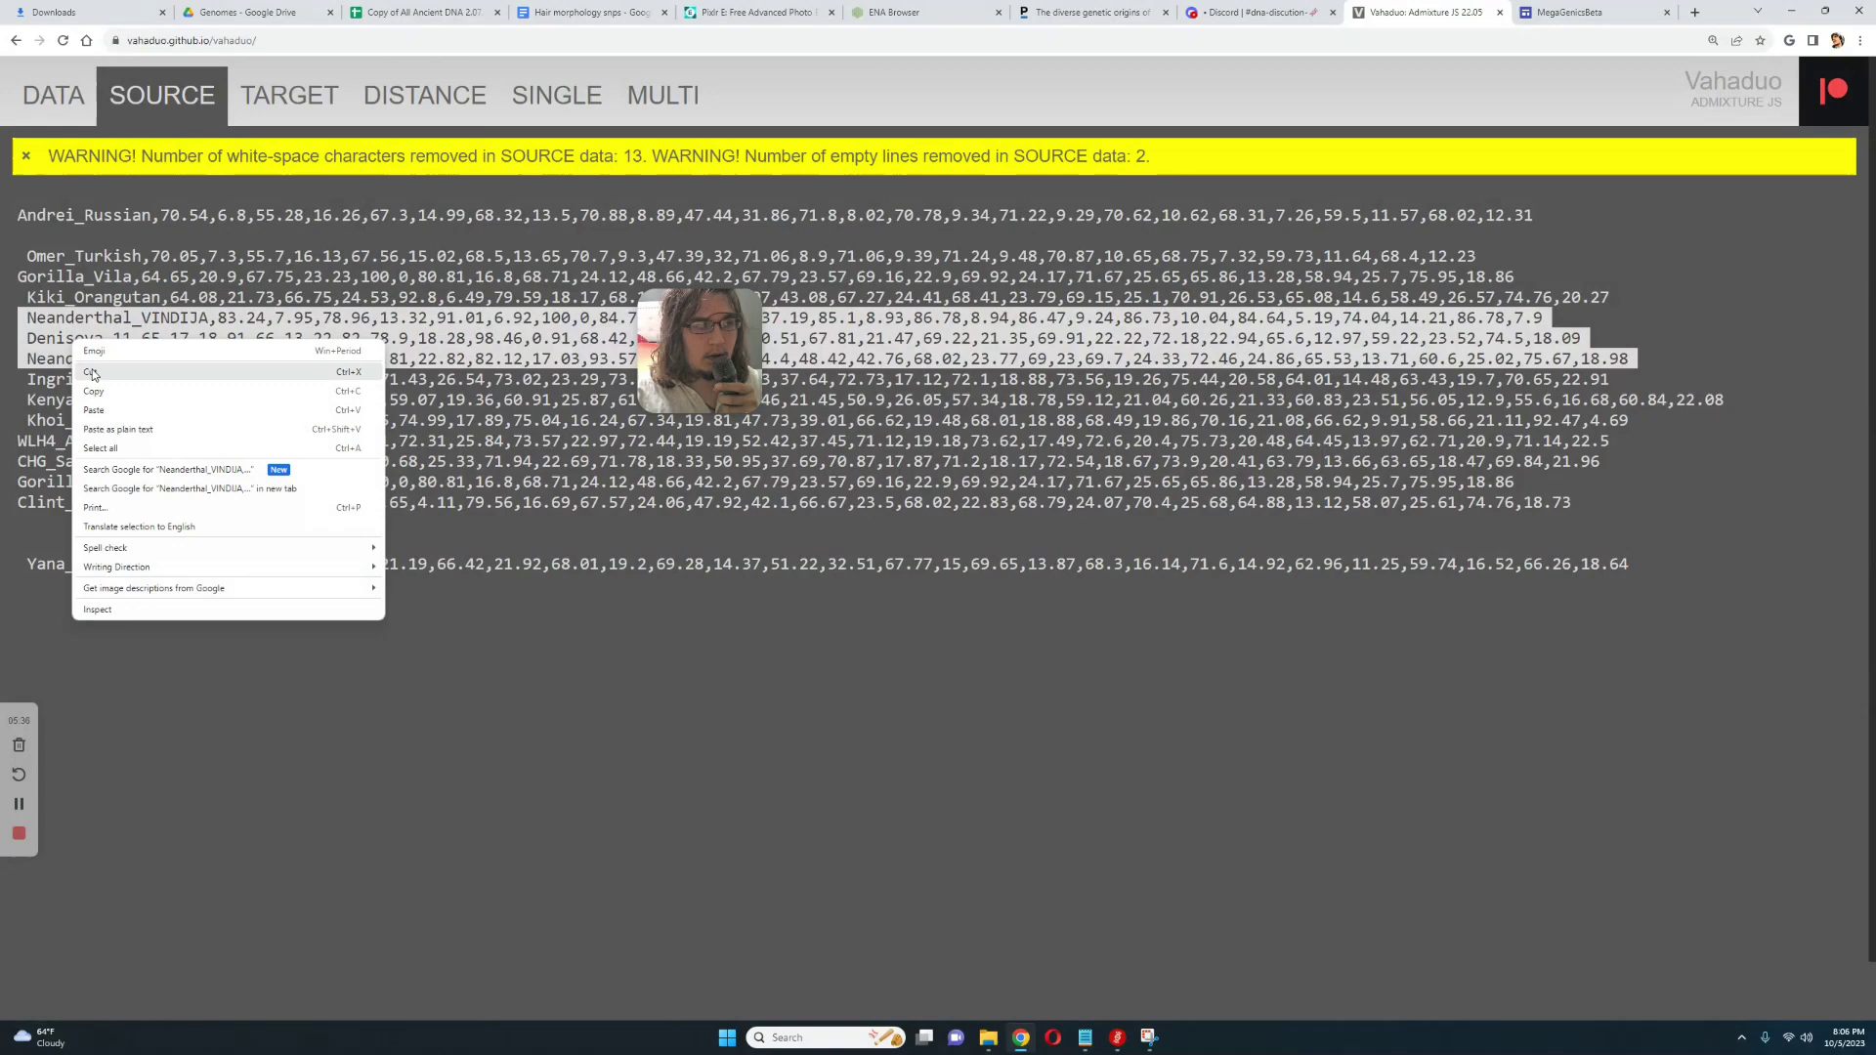
pyautogui.click(93, 372)
pyautogui.click(289, 94)
pyautogui.rightClick(84, 221)
pyautogui.click(102, 290)
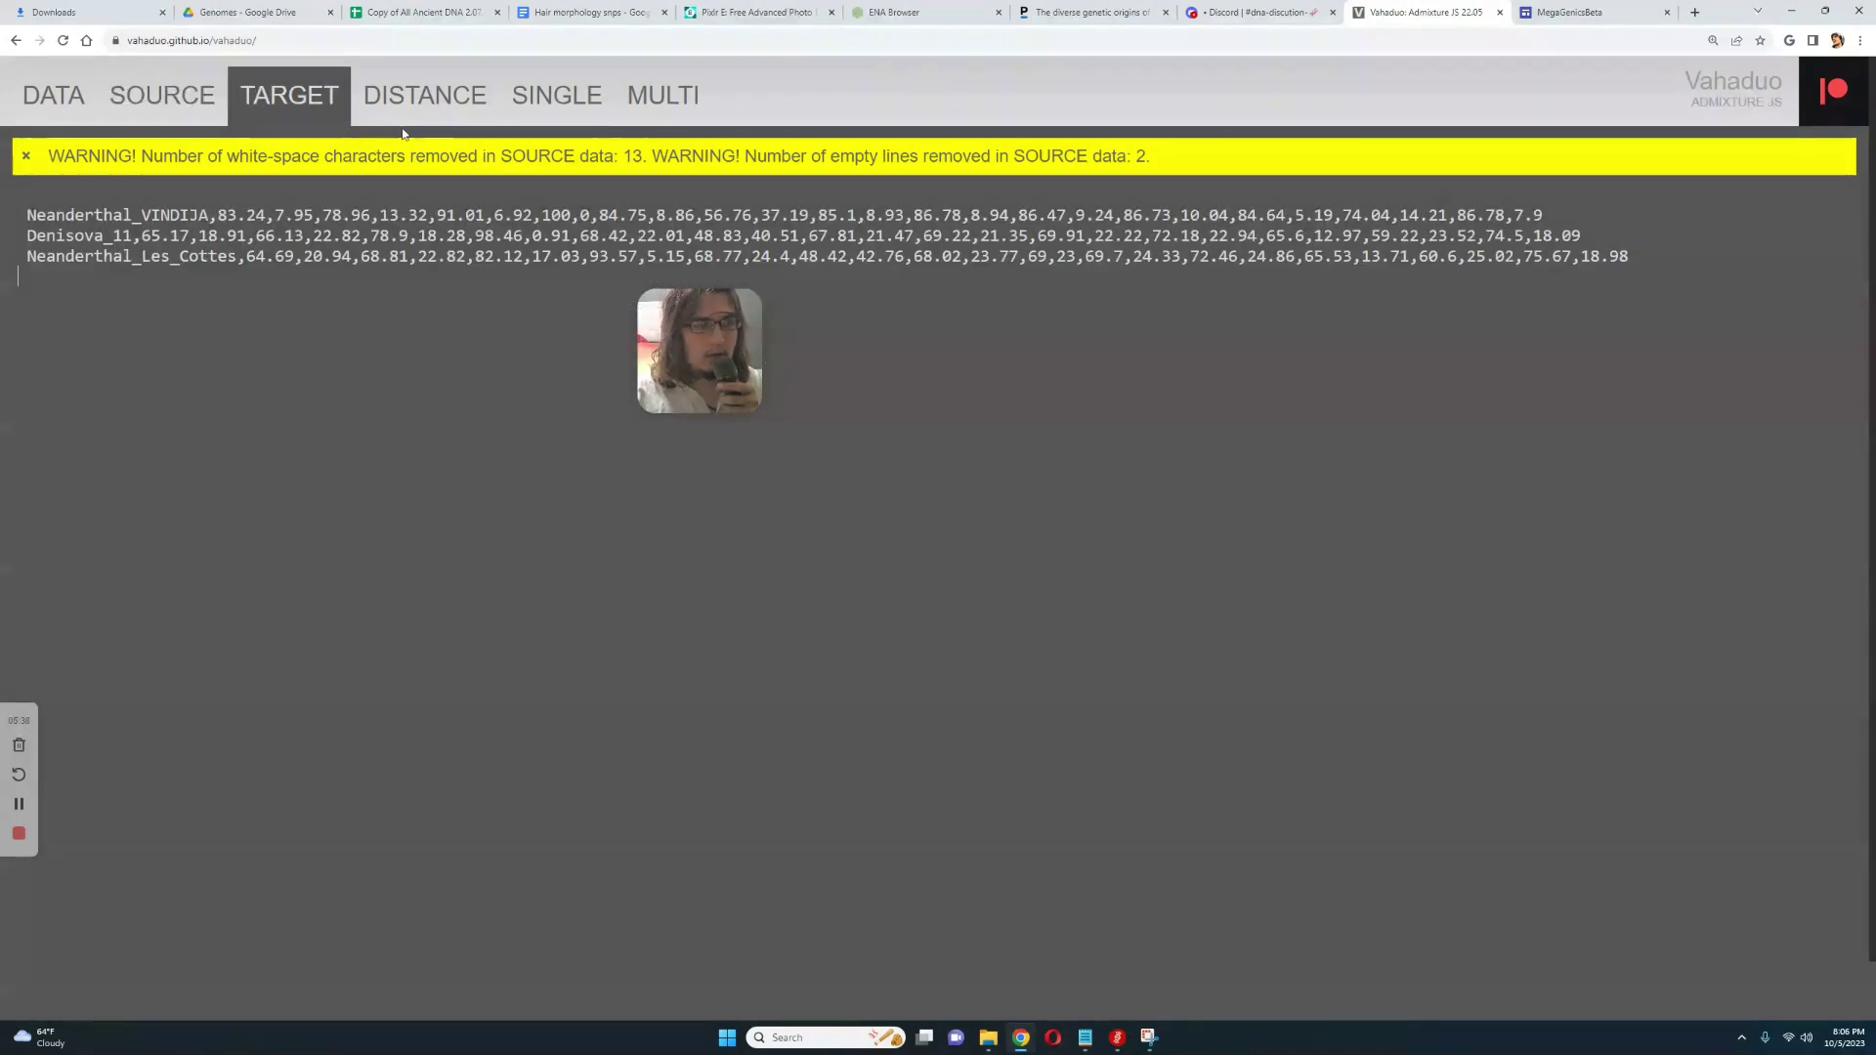
# Clear the output of both the distance calculation and the single-target admixture model.
pyautogui.click(410, 107)
pyautogui.click(1240, 230)
pyautogui.click(1214, 226)
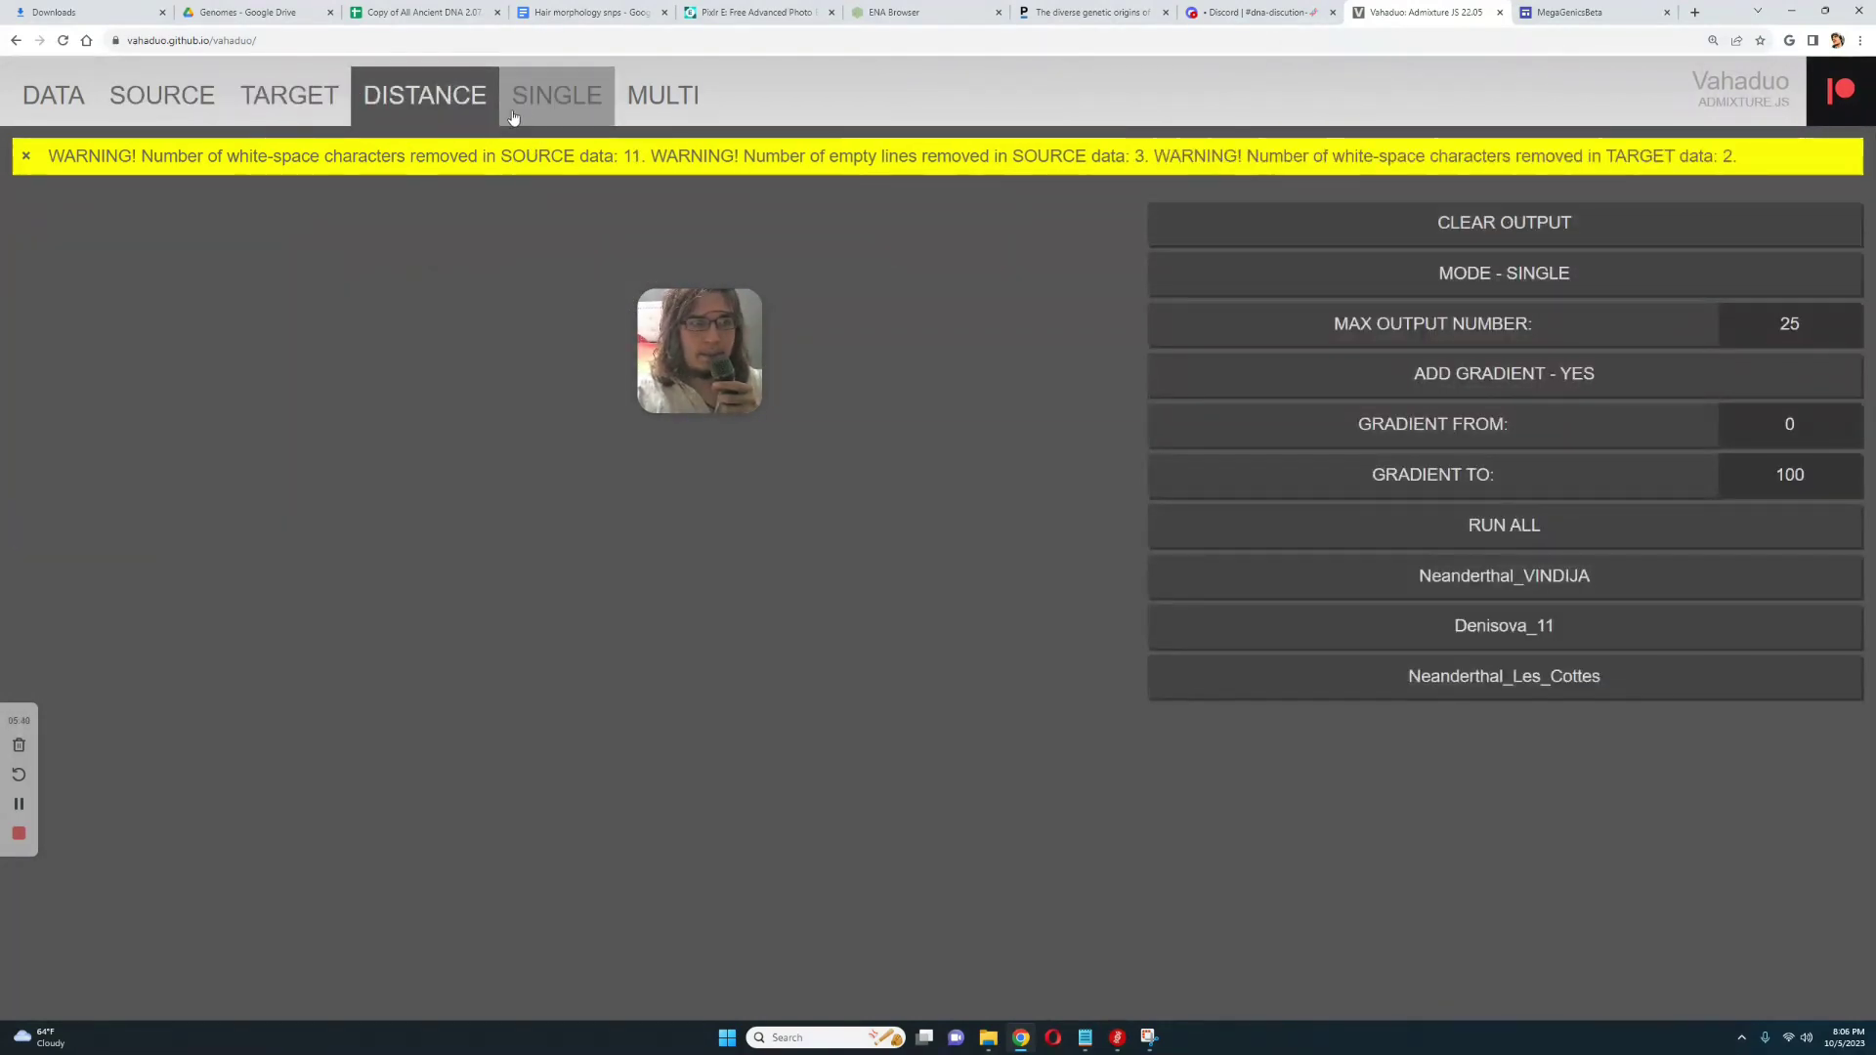
pyautogui.click(513, 117)
pyautogui.click(1270, 225)
pyautogui.click(1172, 232)
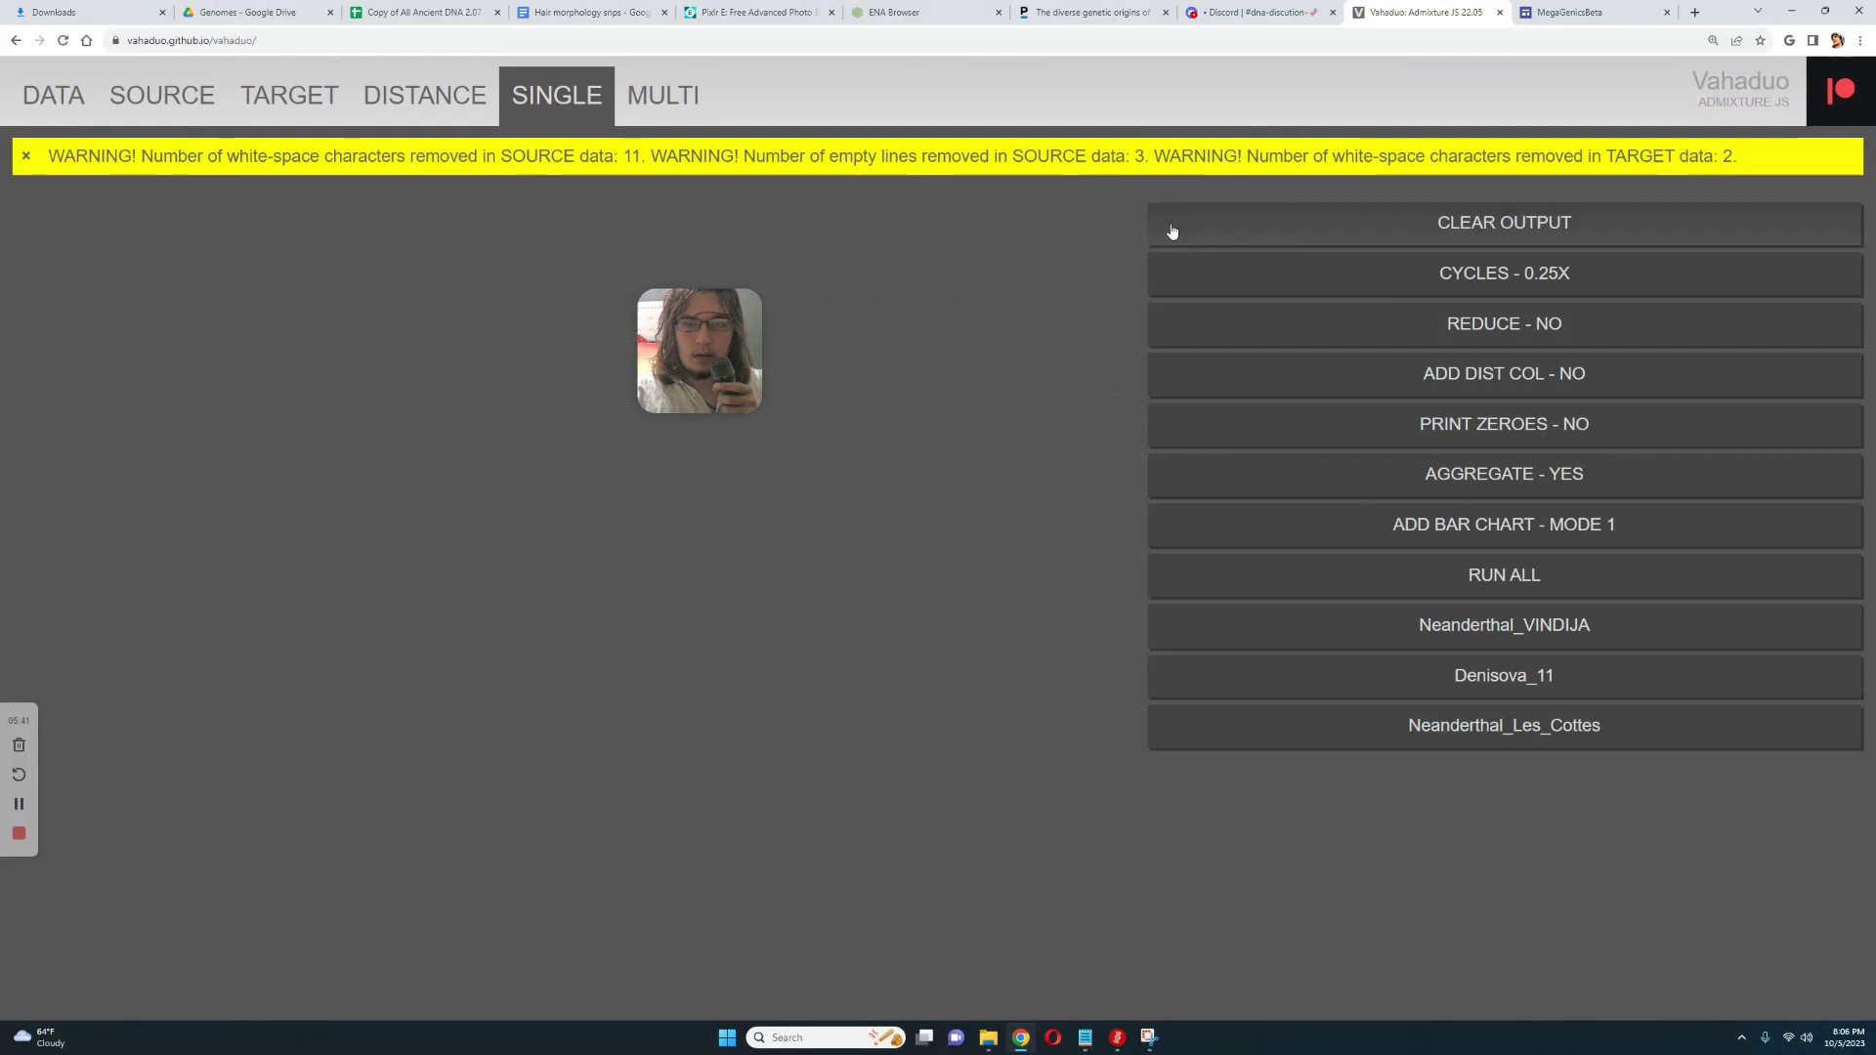
# Run the single-target admixture model for Neanderthal_VINDIJA, Denisova_11 and Neanderthal_Les_Cottes in turn.
pyautogui.click(1510, 628)
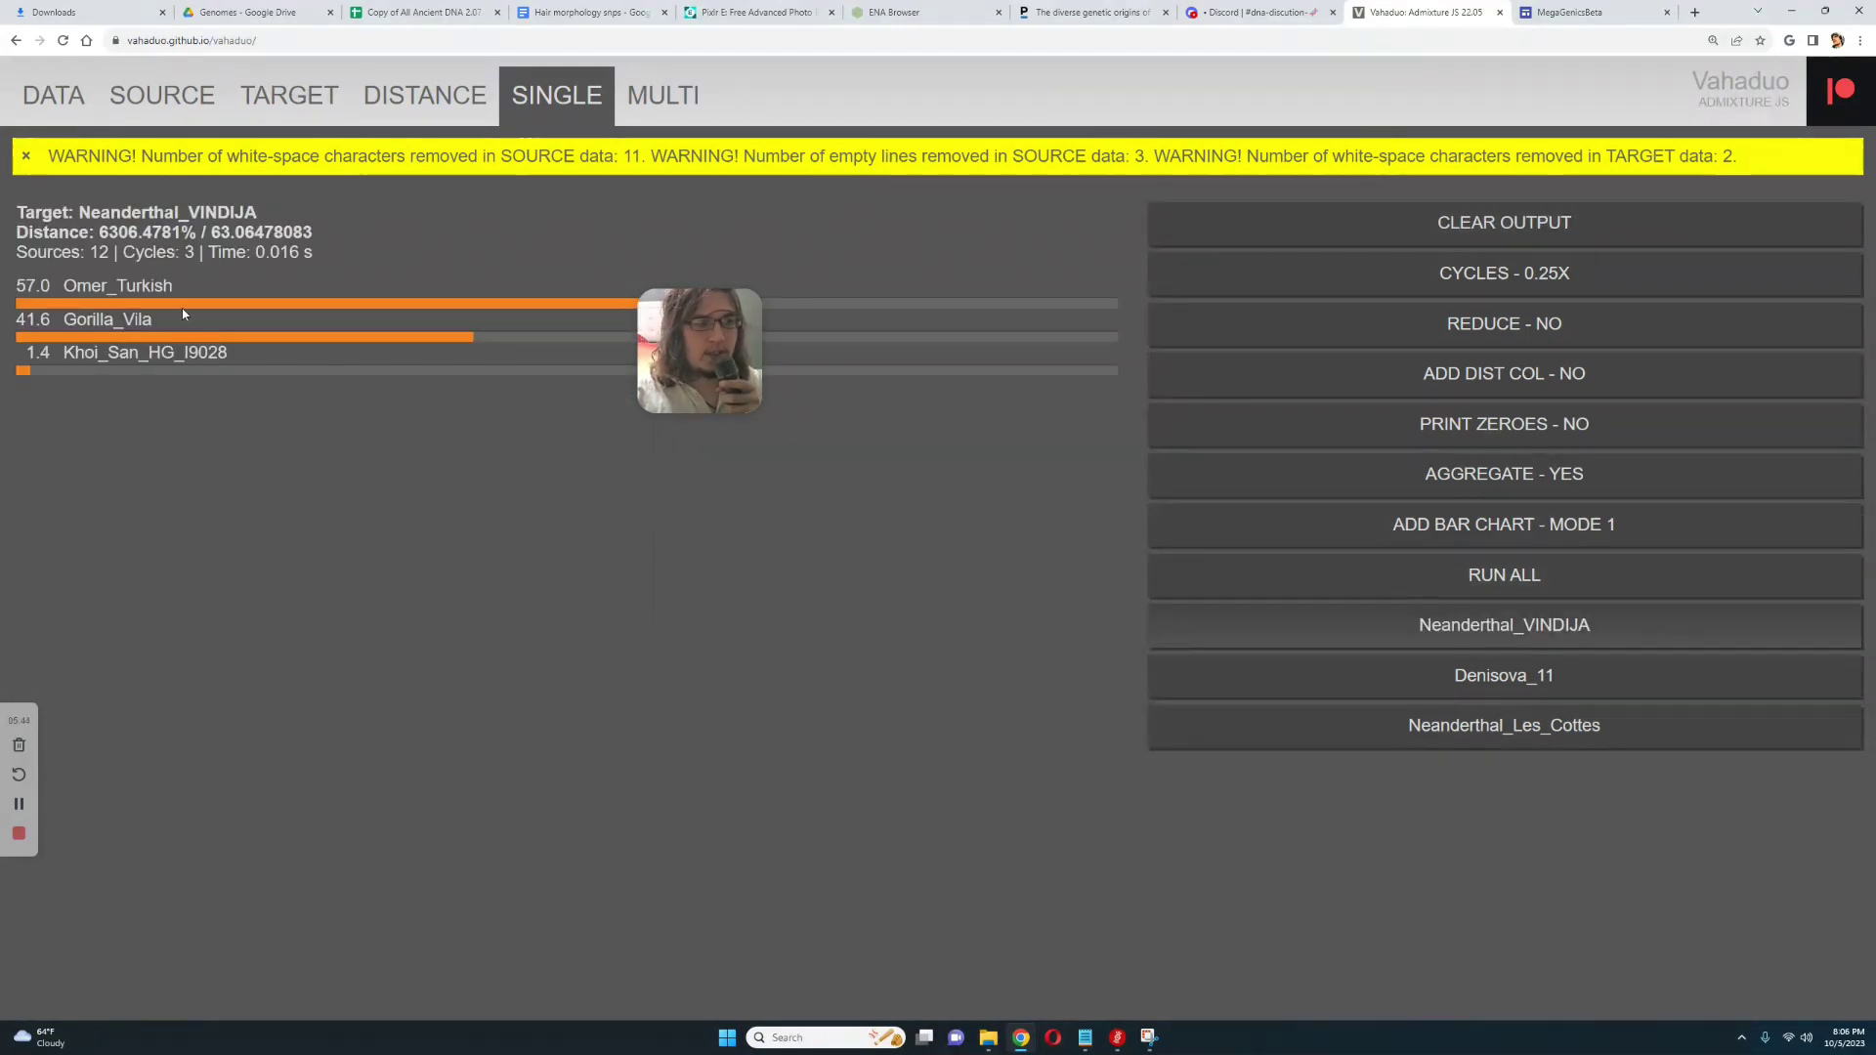
pyautogui.press('Return')
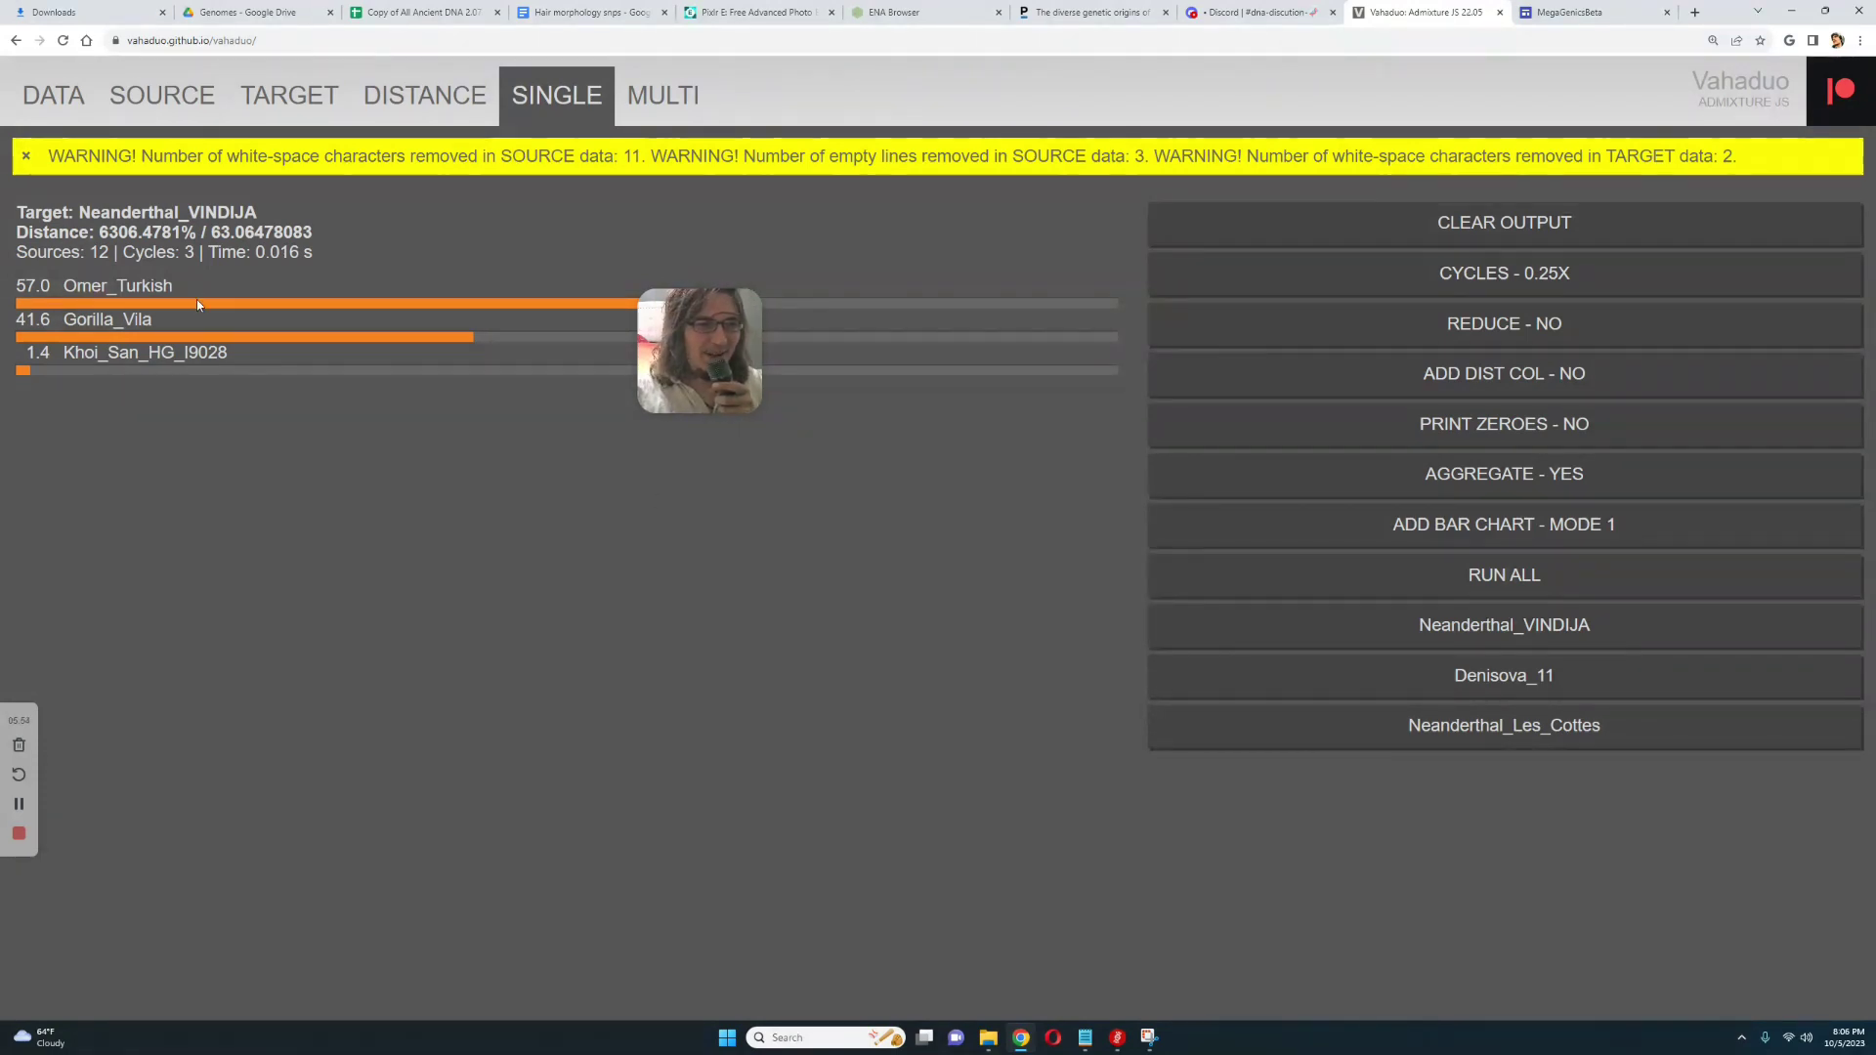
pyautogui.click(1538, 688)
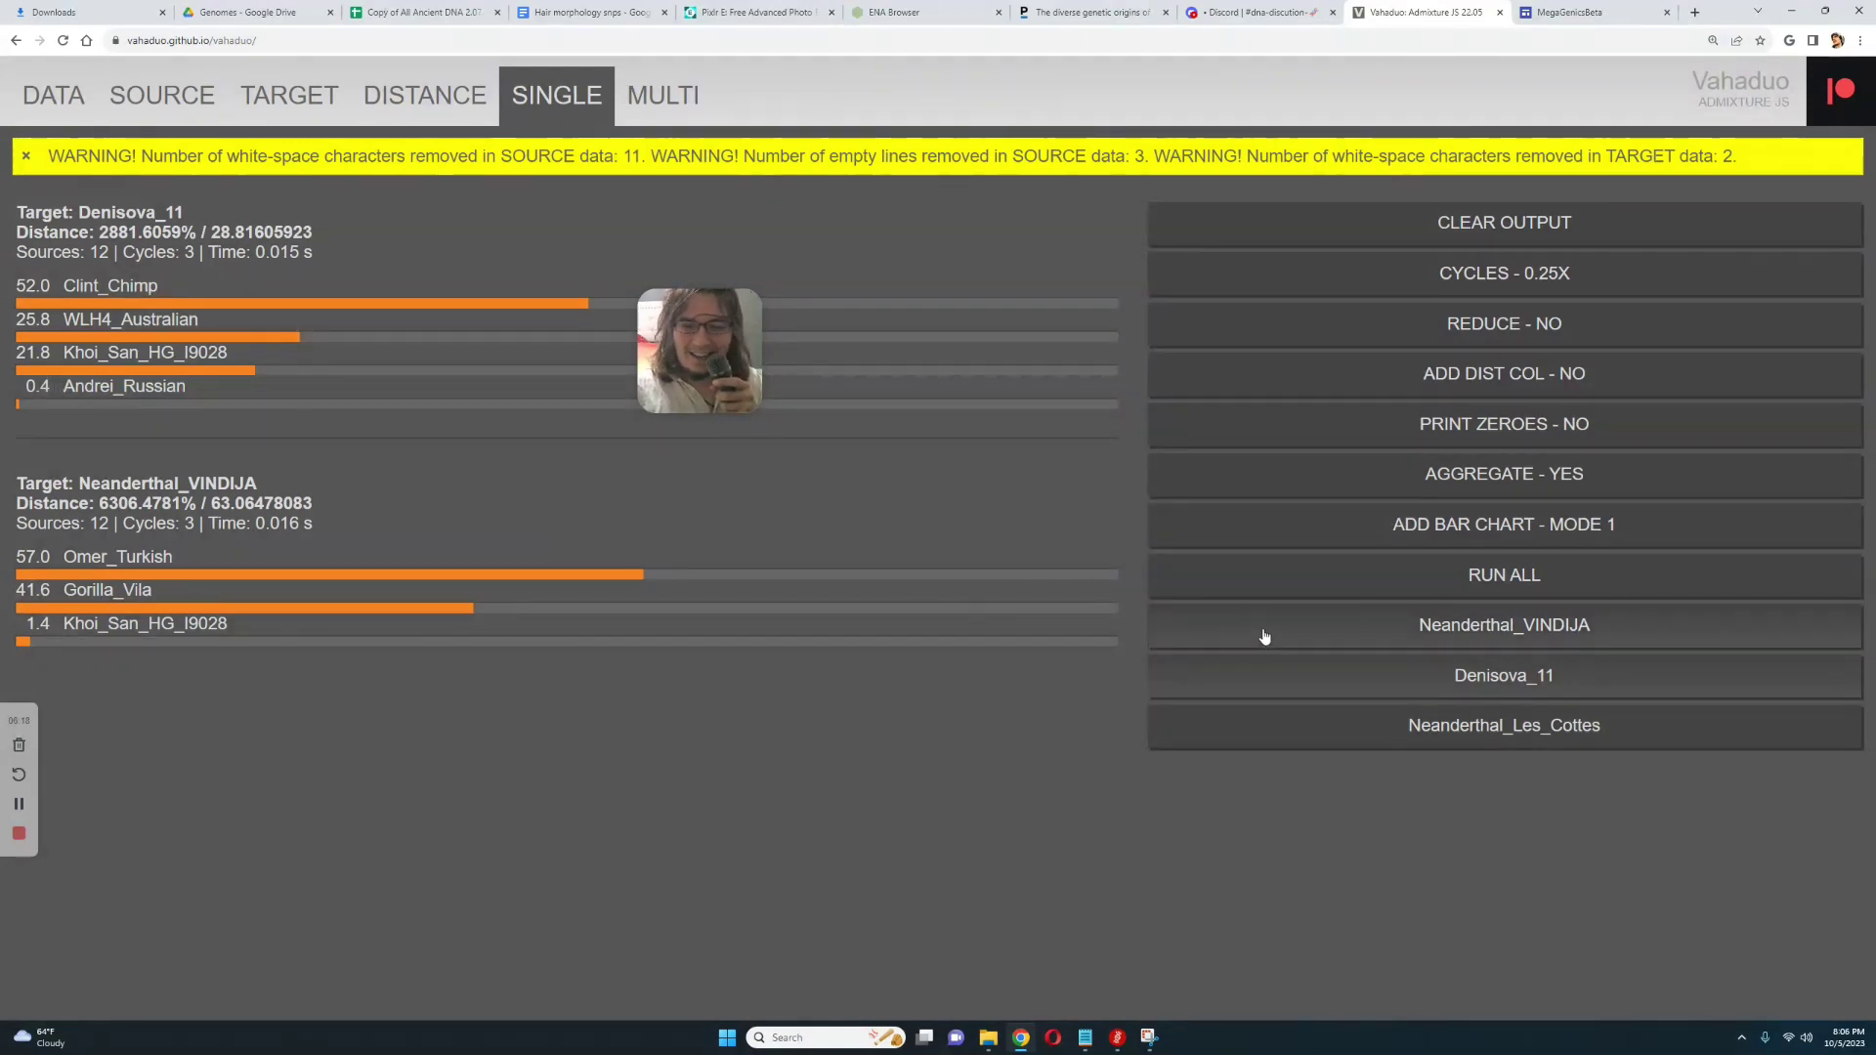
pyautogui.click(1460, 740)
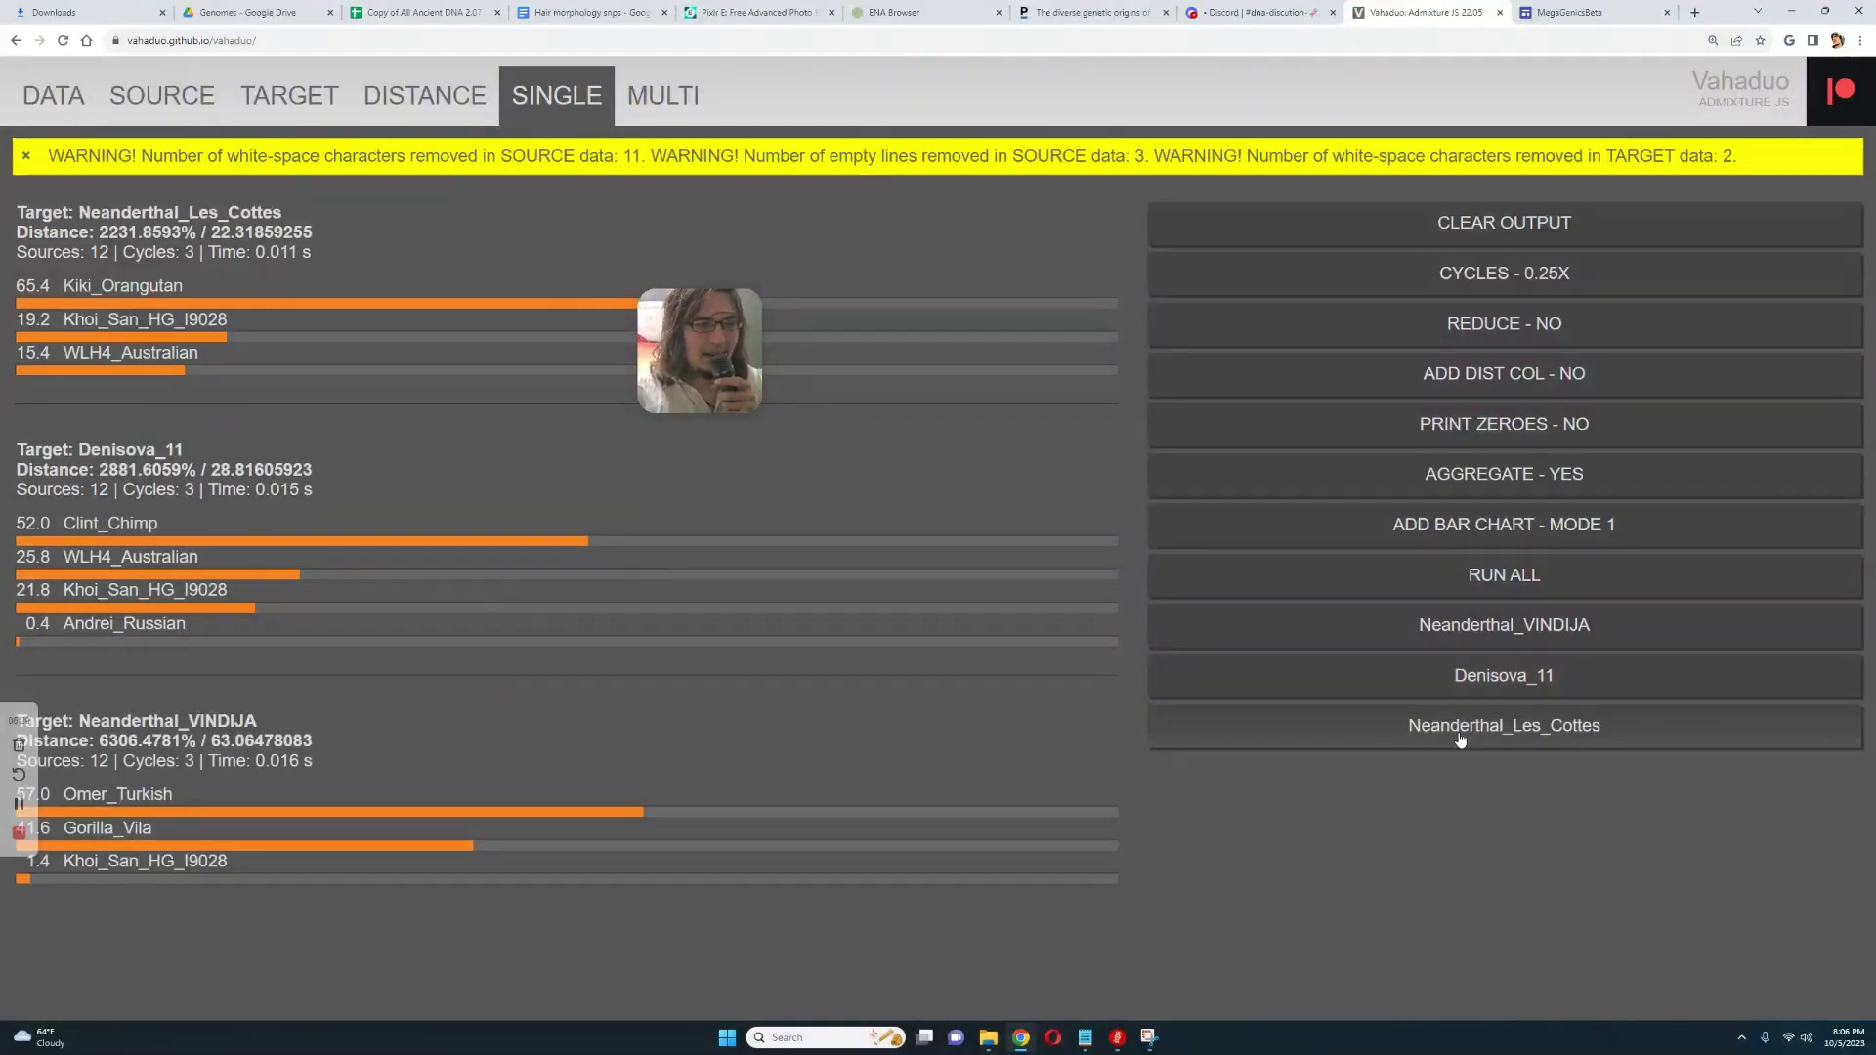
# Clear the single-target results and rerun the admixture model for Neanderthal_Les_Cottes only.
pyautogui.click(1419, 231)
pyautogui.click(1521, 716)
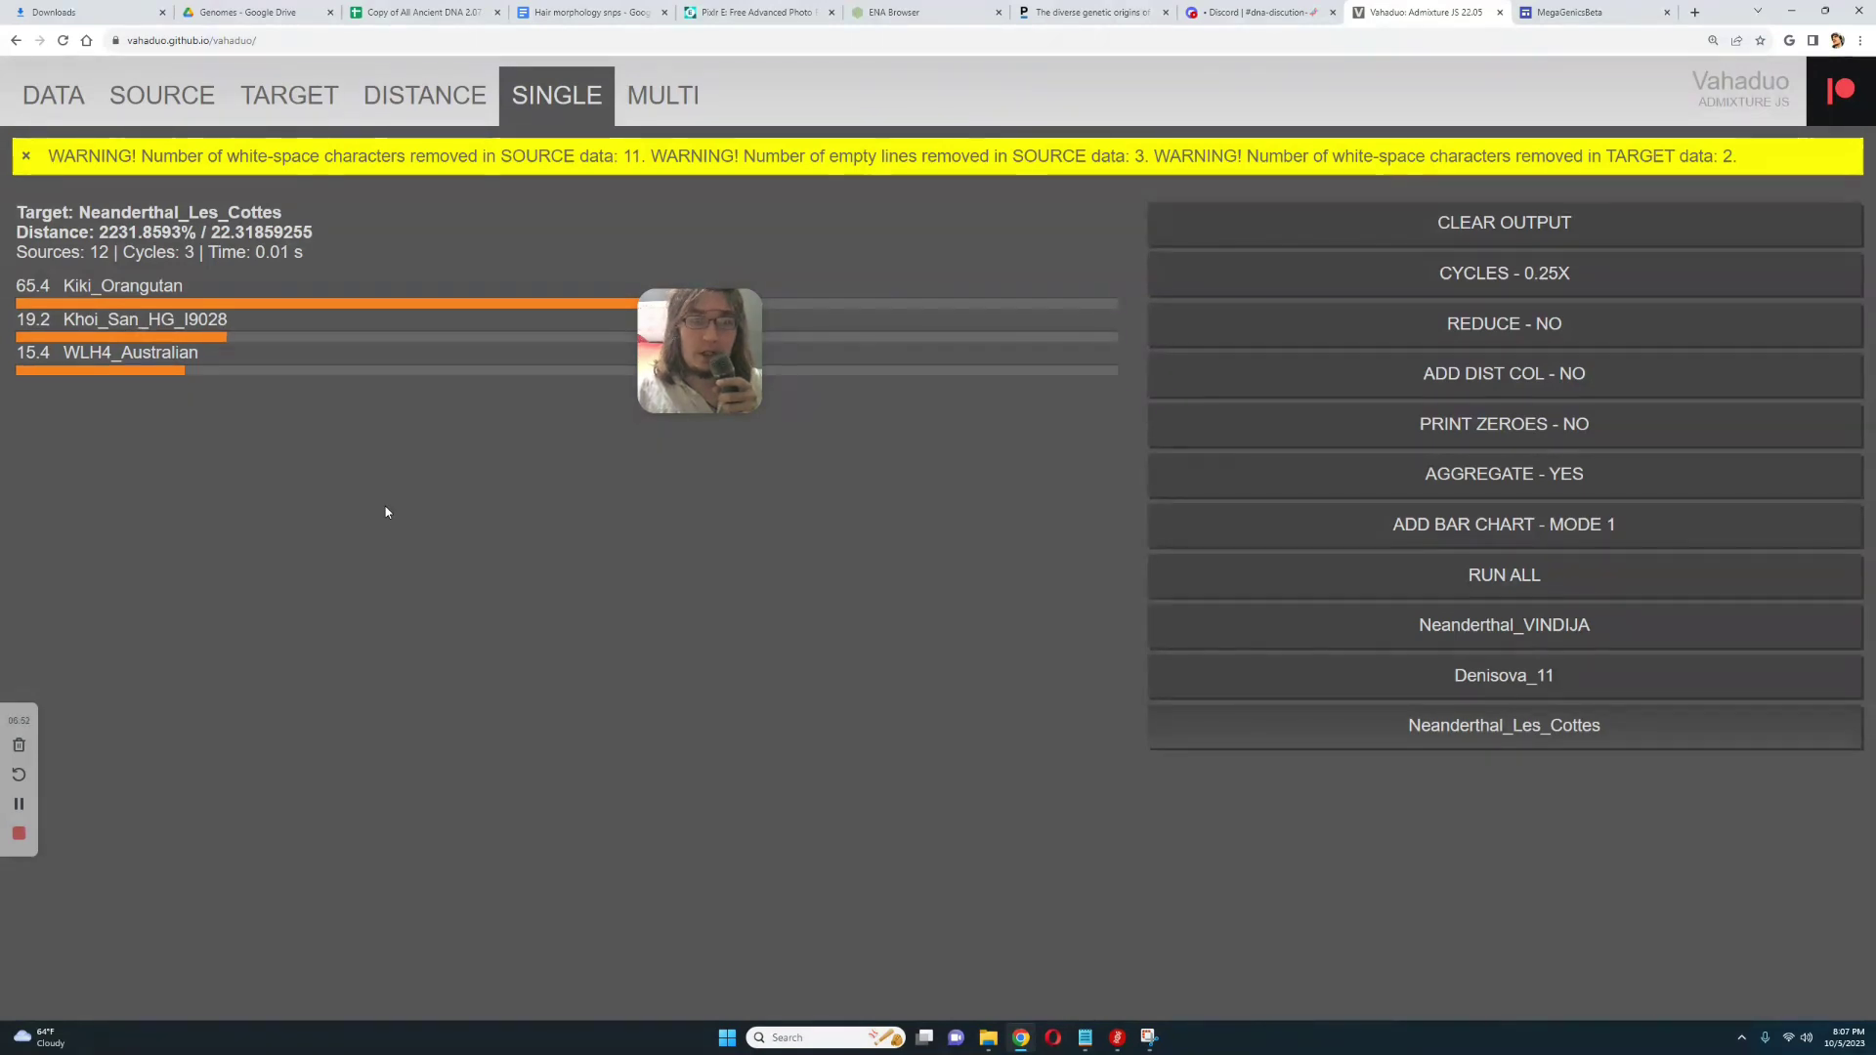
# Open the GEDmatch website in a new browser tab.
pyautogui.click(1695, 11)
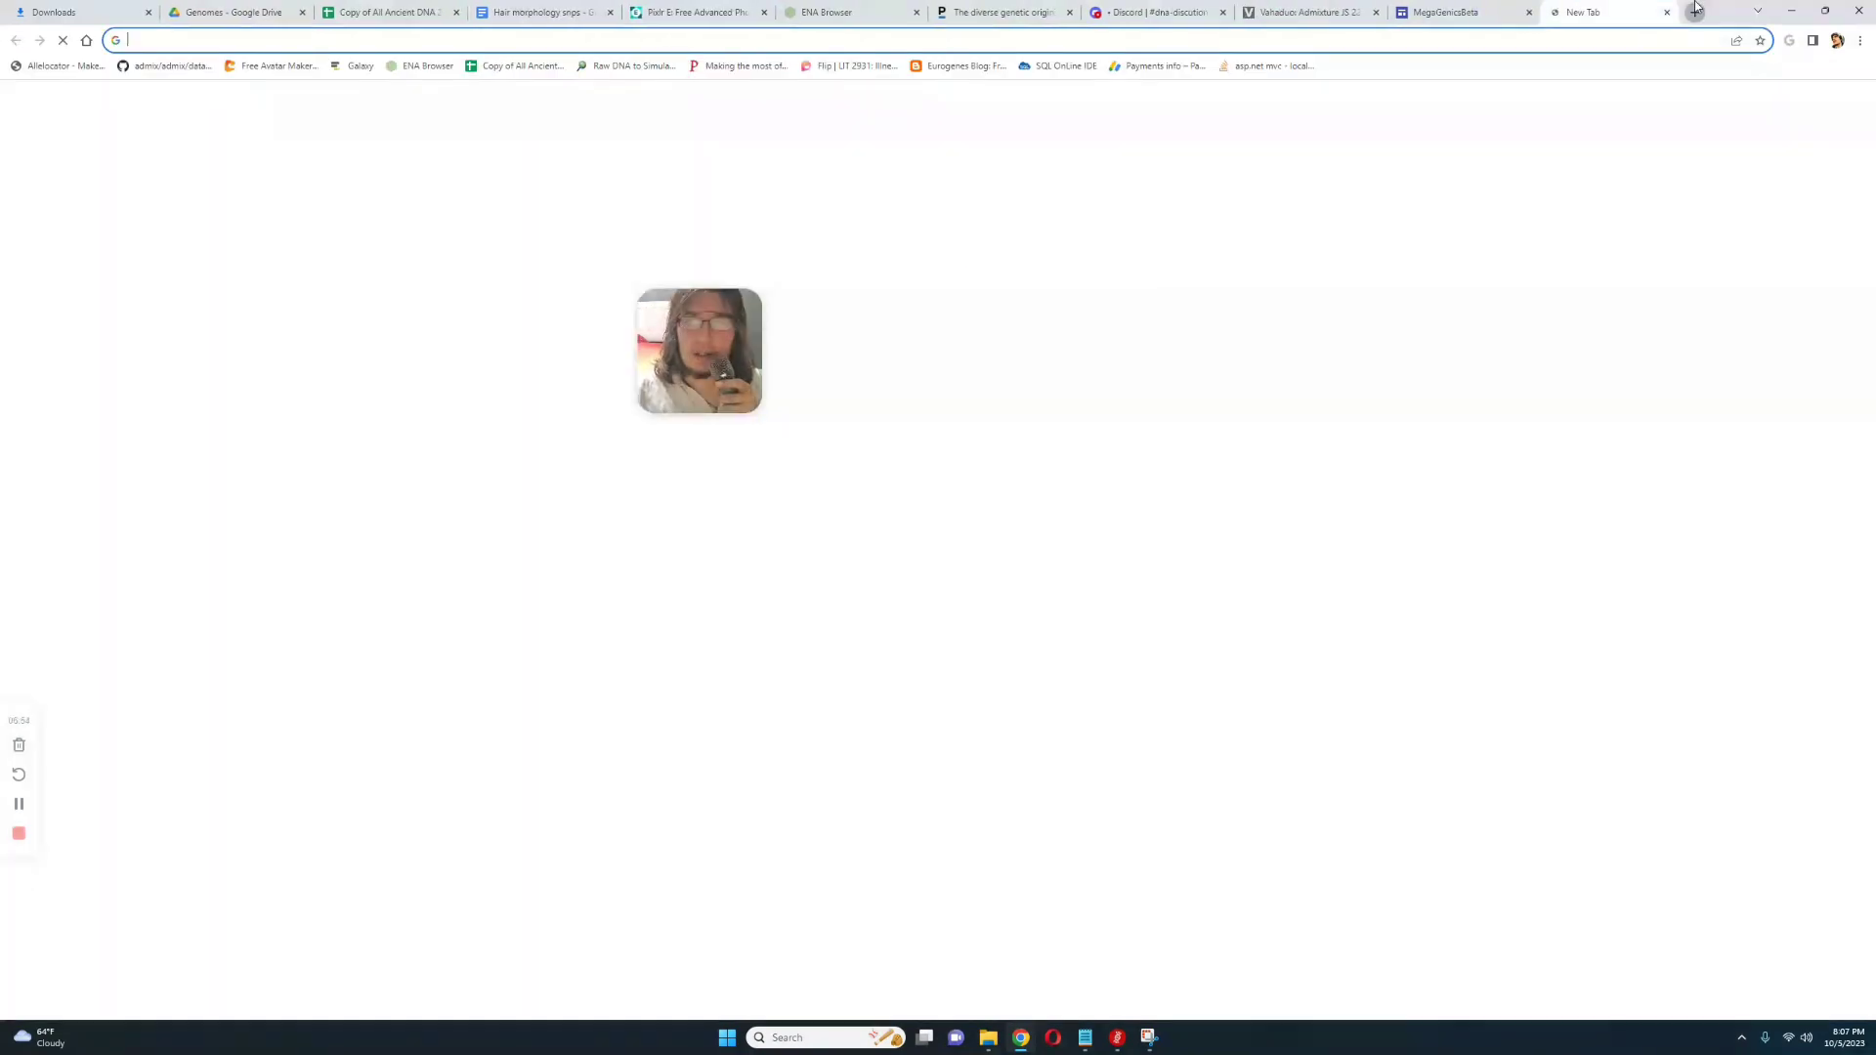
pyautogui.write('ged')
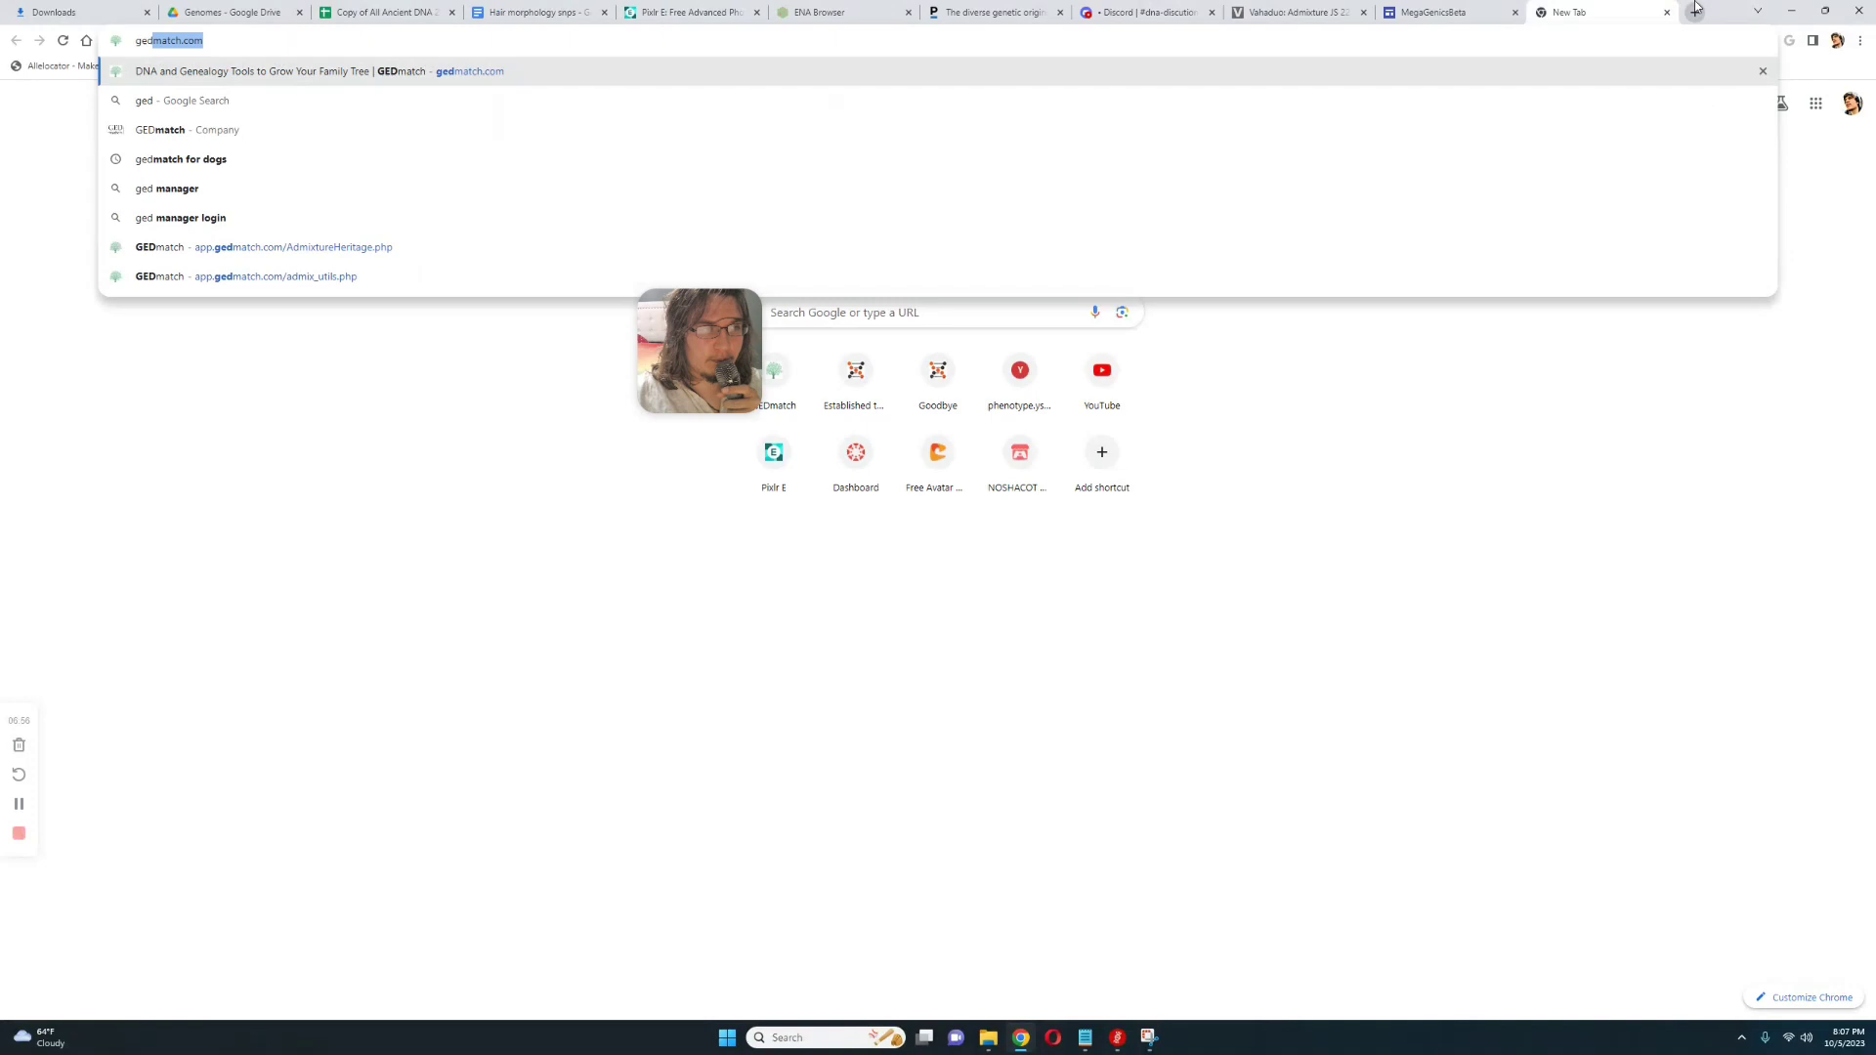
pyautogui.press('Return')
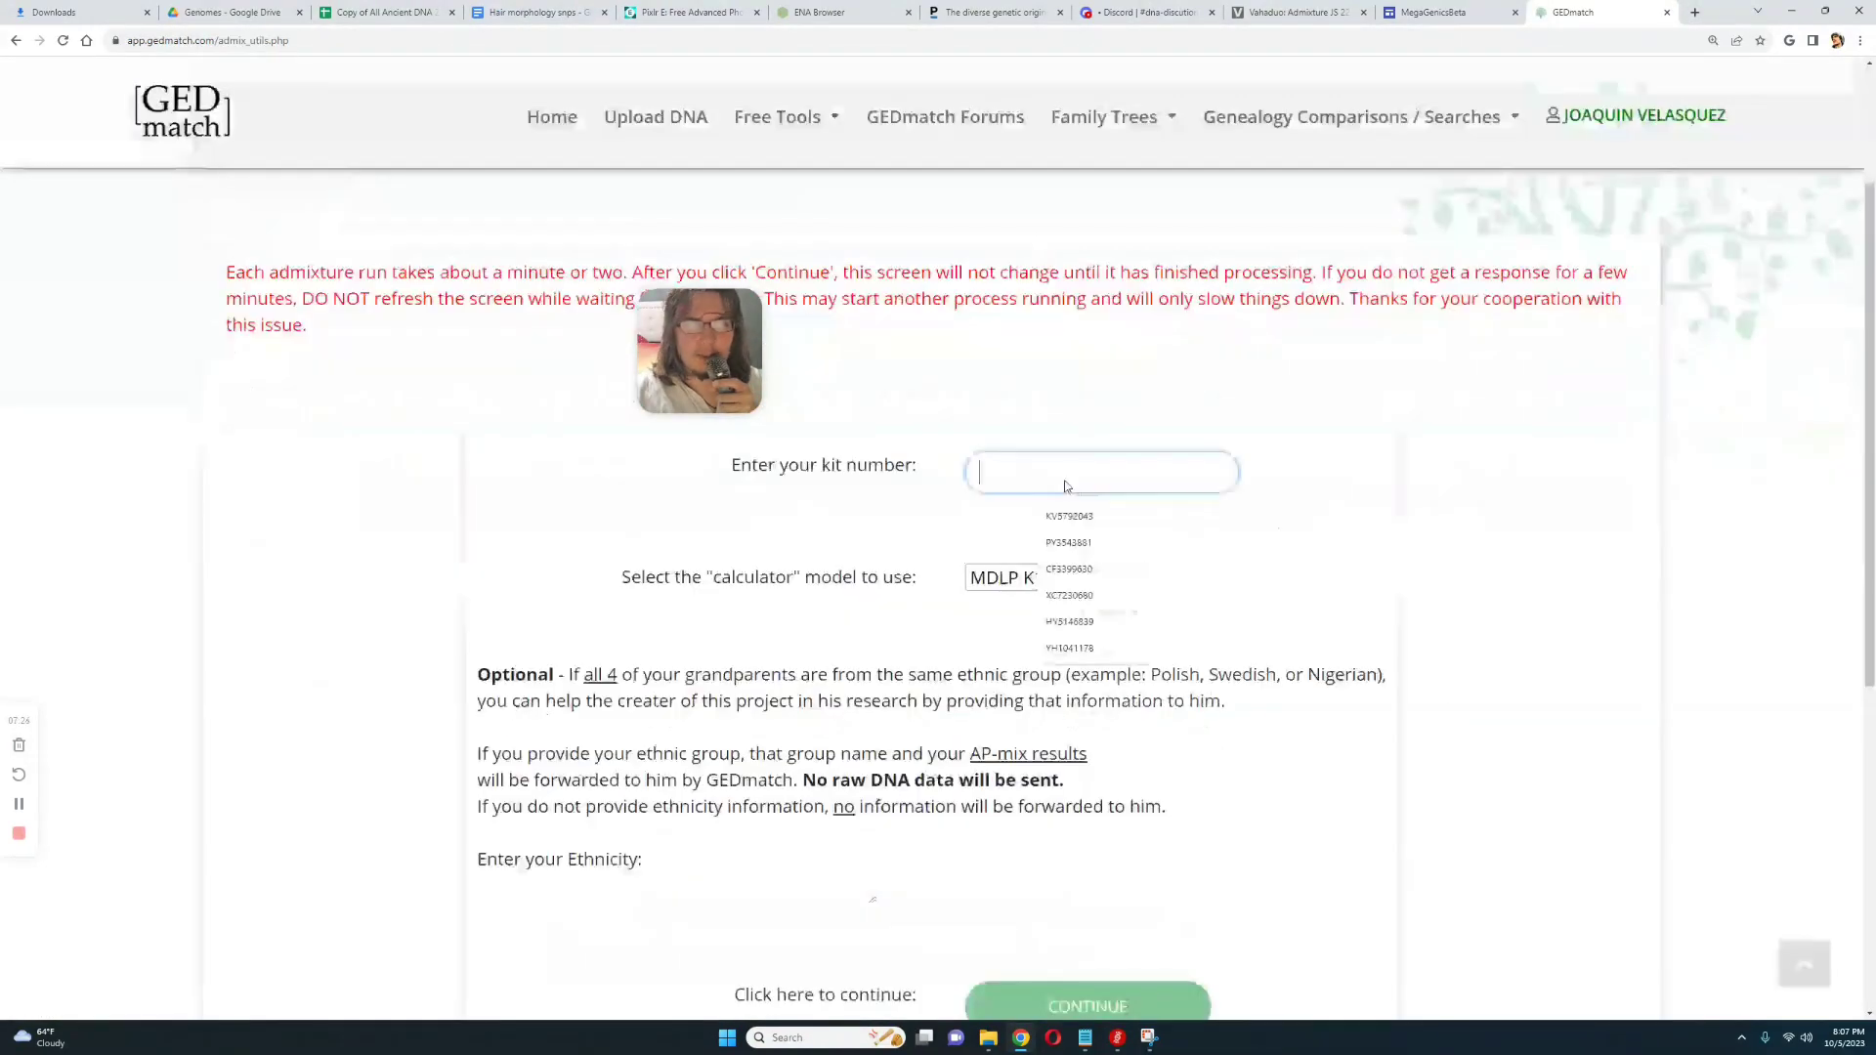
# Paste the Kiki kit number into the GEDmatch admixture form and run the MDLP K23b calculator on it.
pyautogui.rightClick(1067, 479)
pyautogui.click(1092, 596)
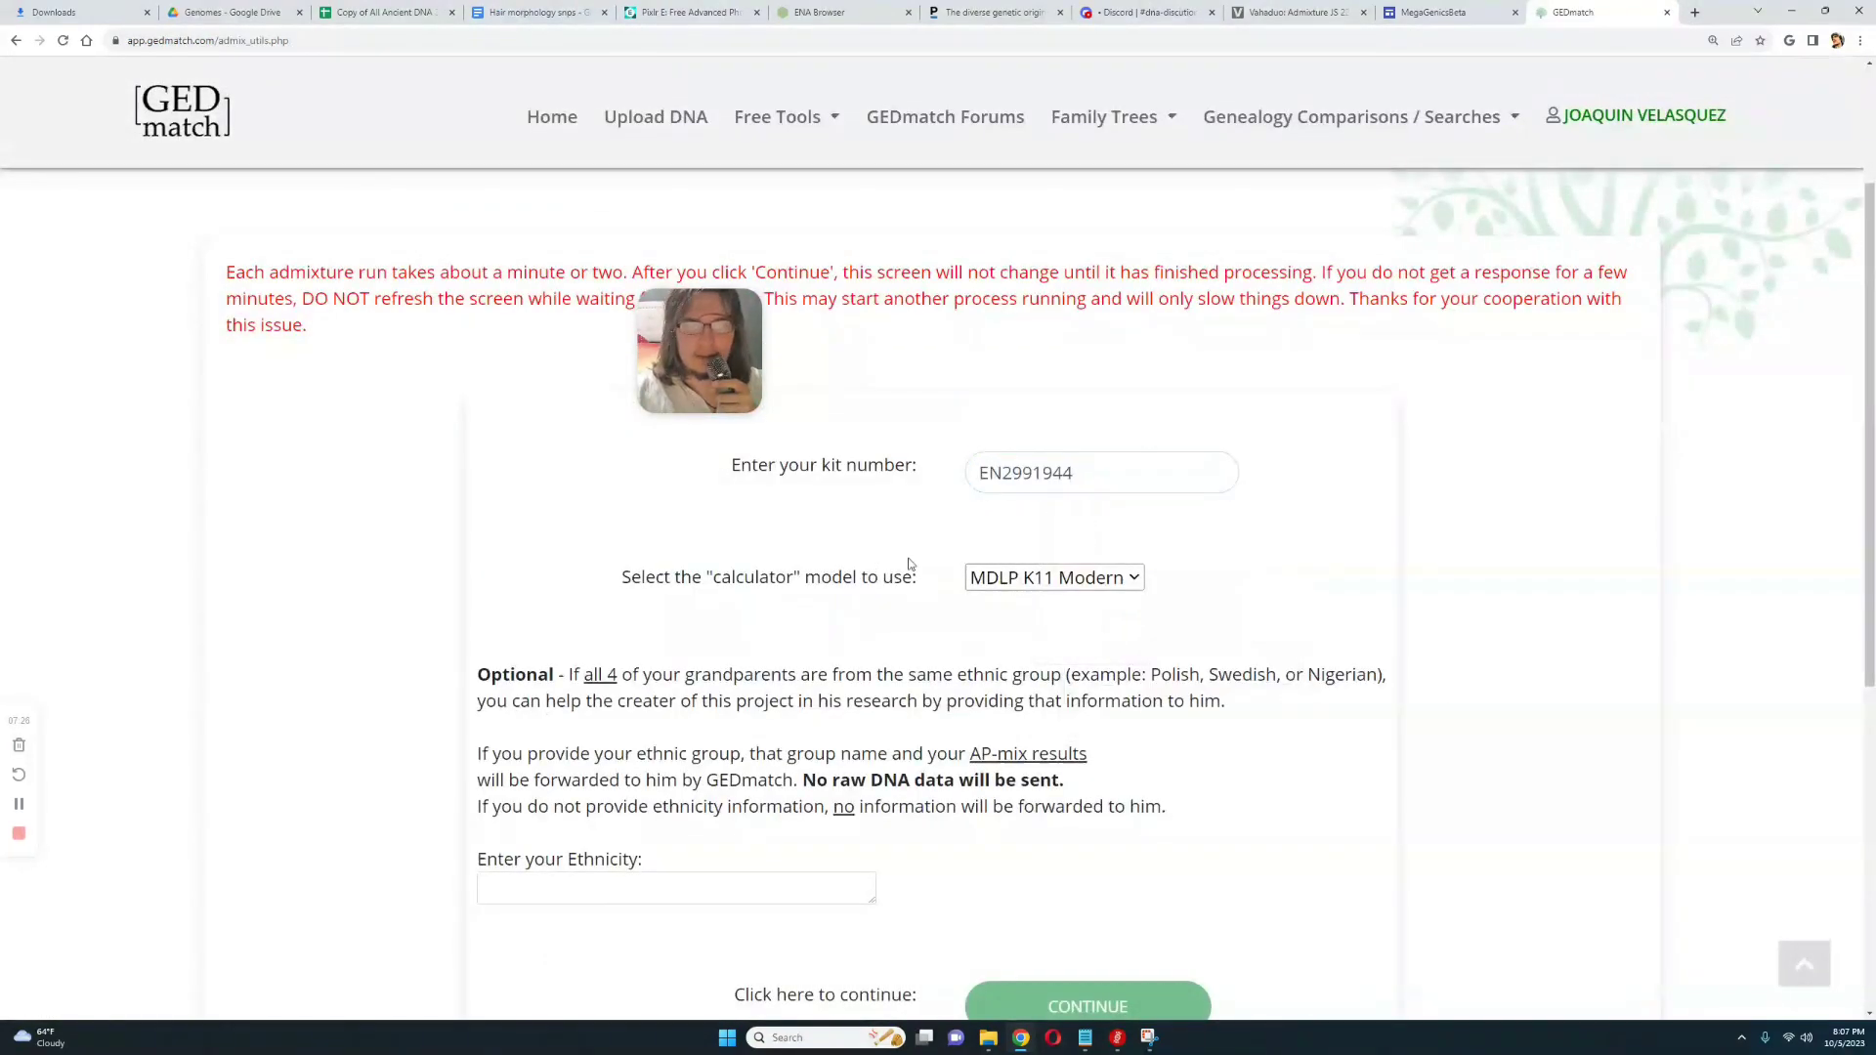
pyautogui.click(1029, 576)
pyautogui.click(1025, 653)
pyautogui.scroll(-3, 1084, 723)
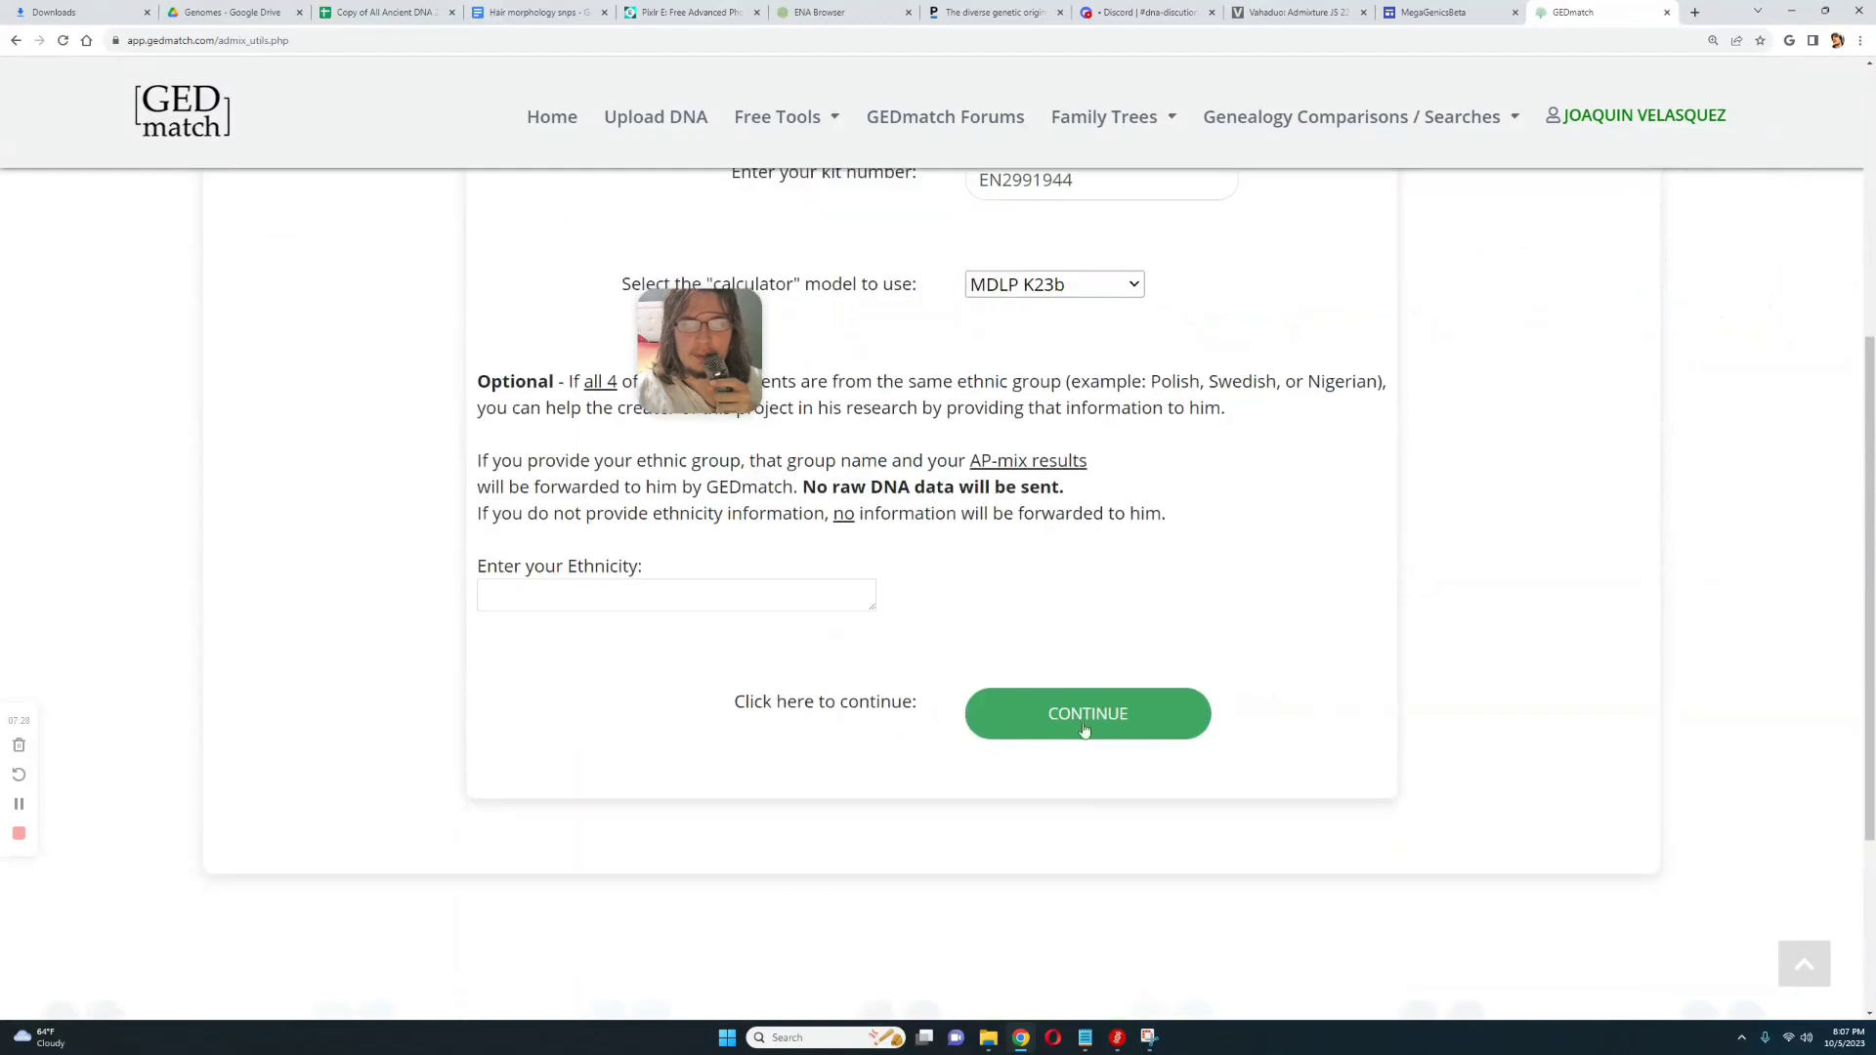
pyautogui.click(1084, 730)
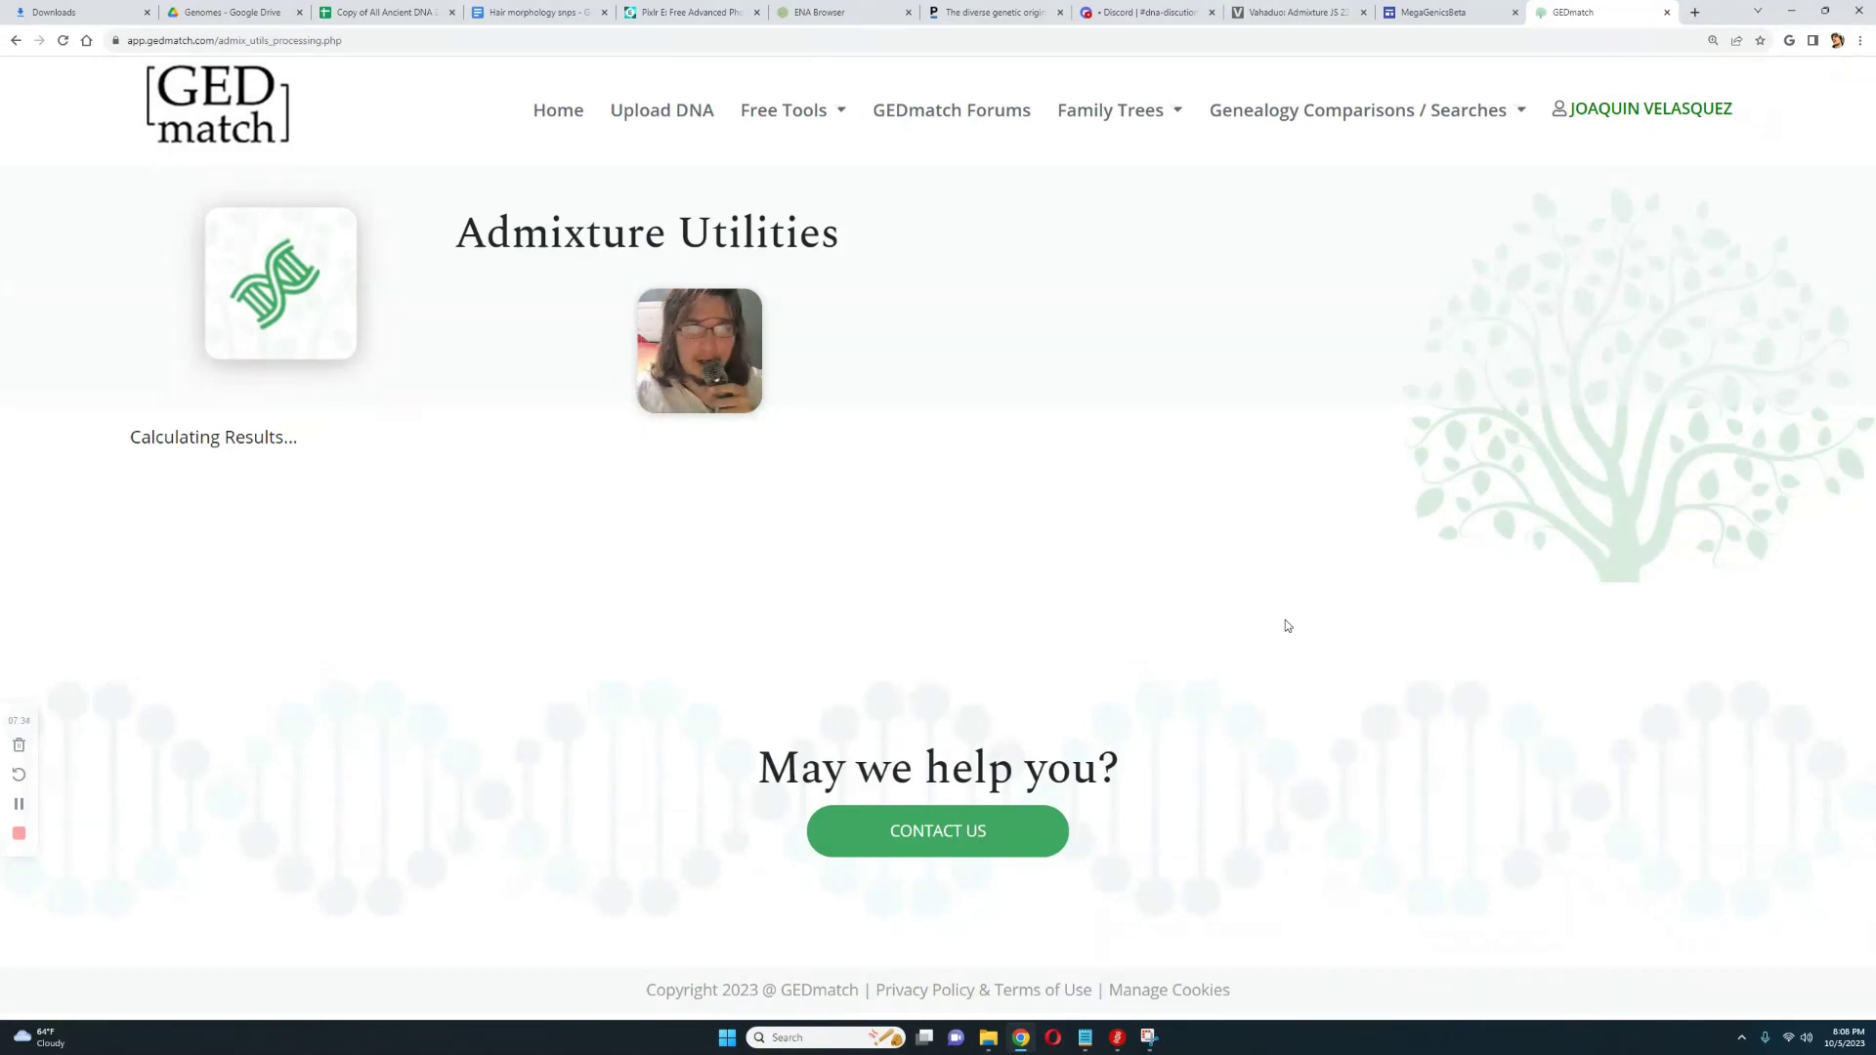
# Examine Kiki's Archaic_Human share in the MDLP K23b results and compare it with the Neanderthal_Les_Cottes model in Vahaduo.
pyautogui.scroll(-2, 1334, 598)
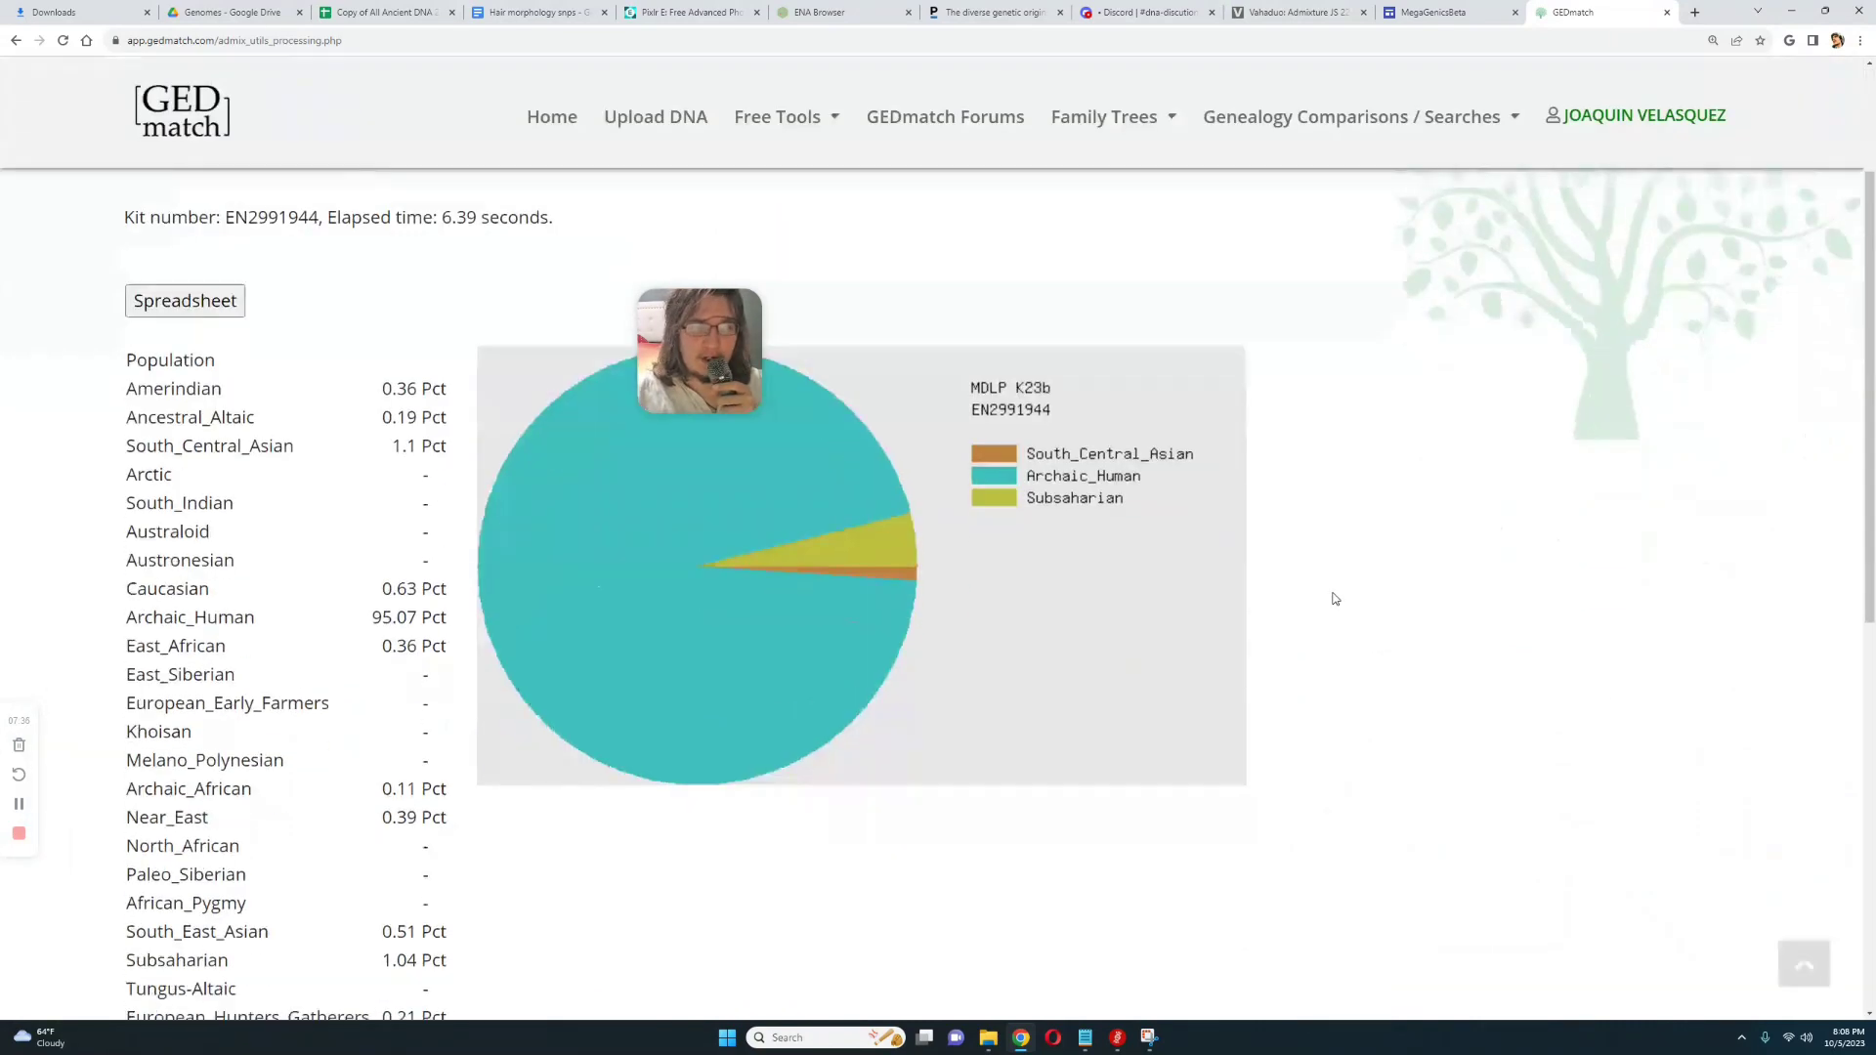
pyautogui.scroll(-1, 1335, 598)
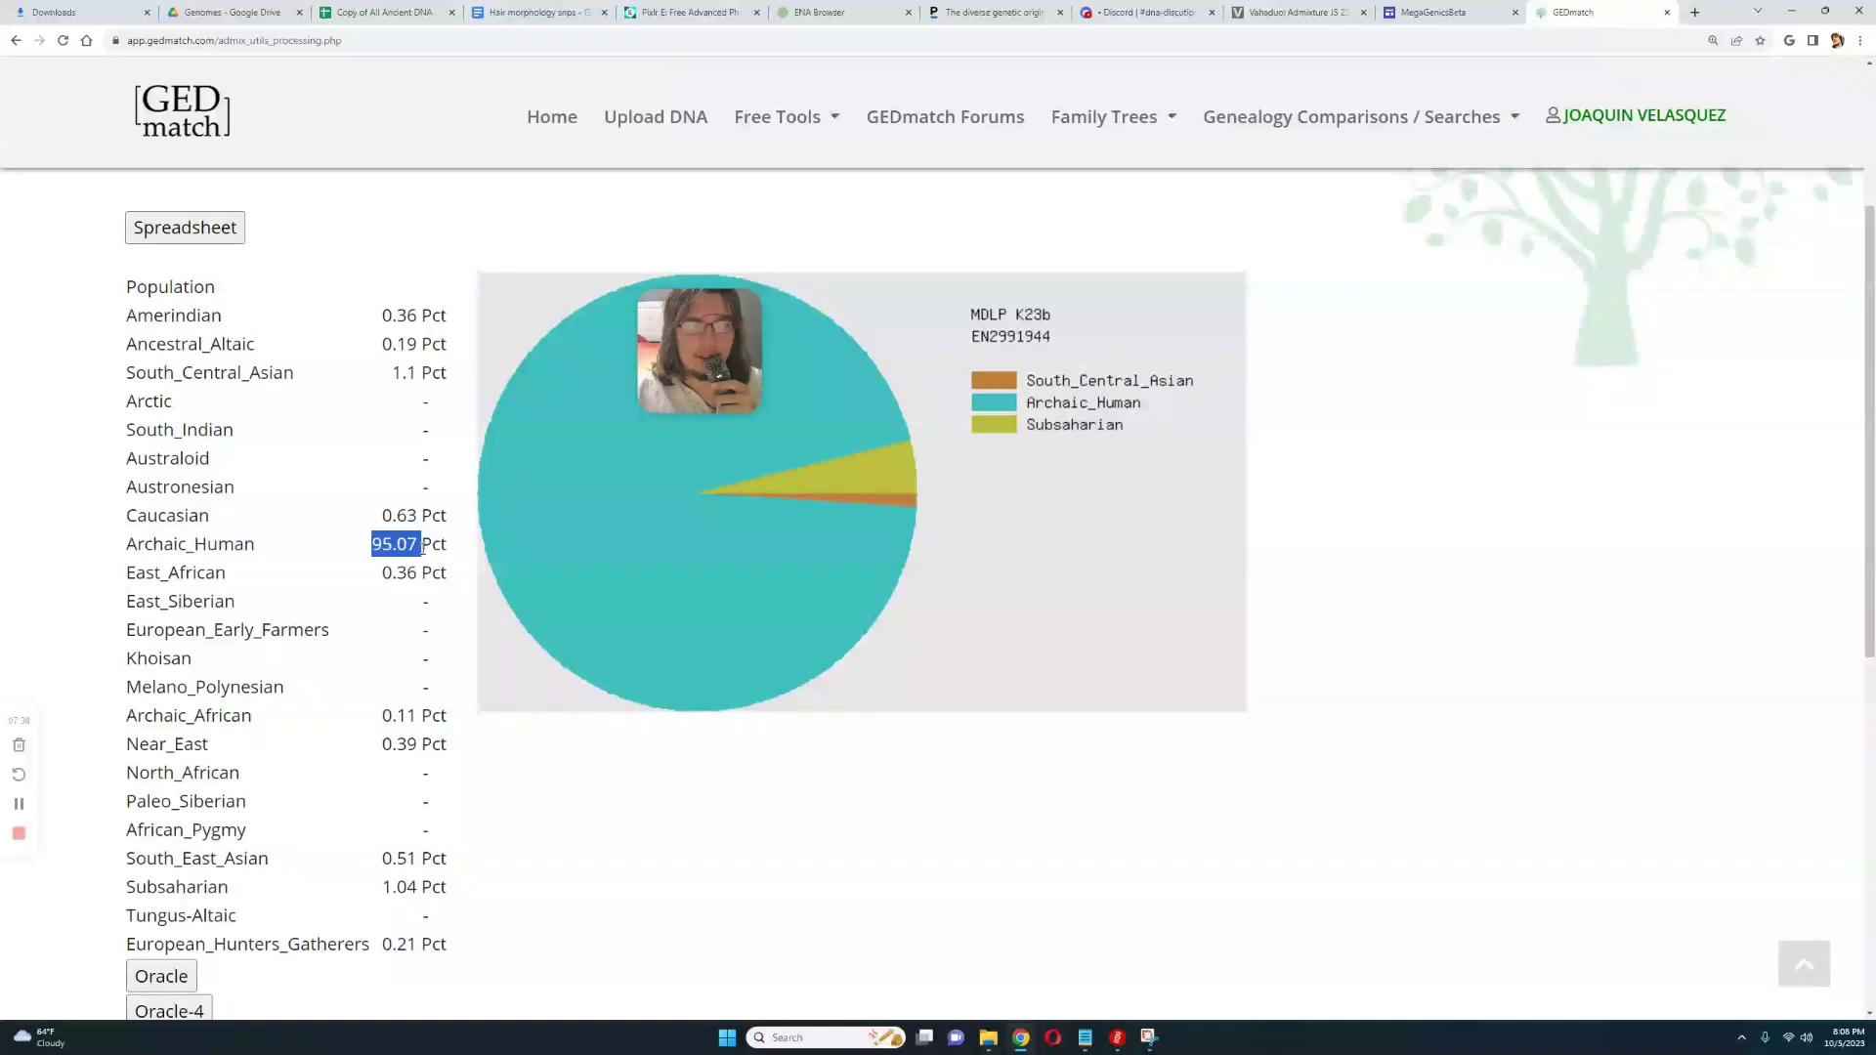
pyautogui.click(1286, 18)
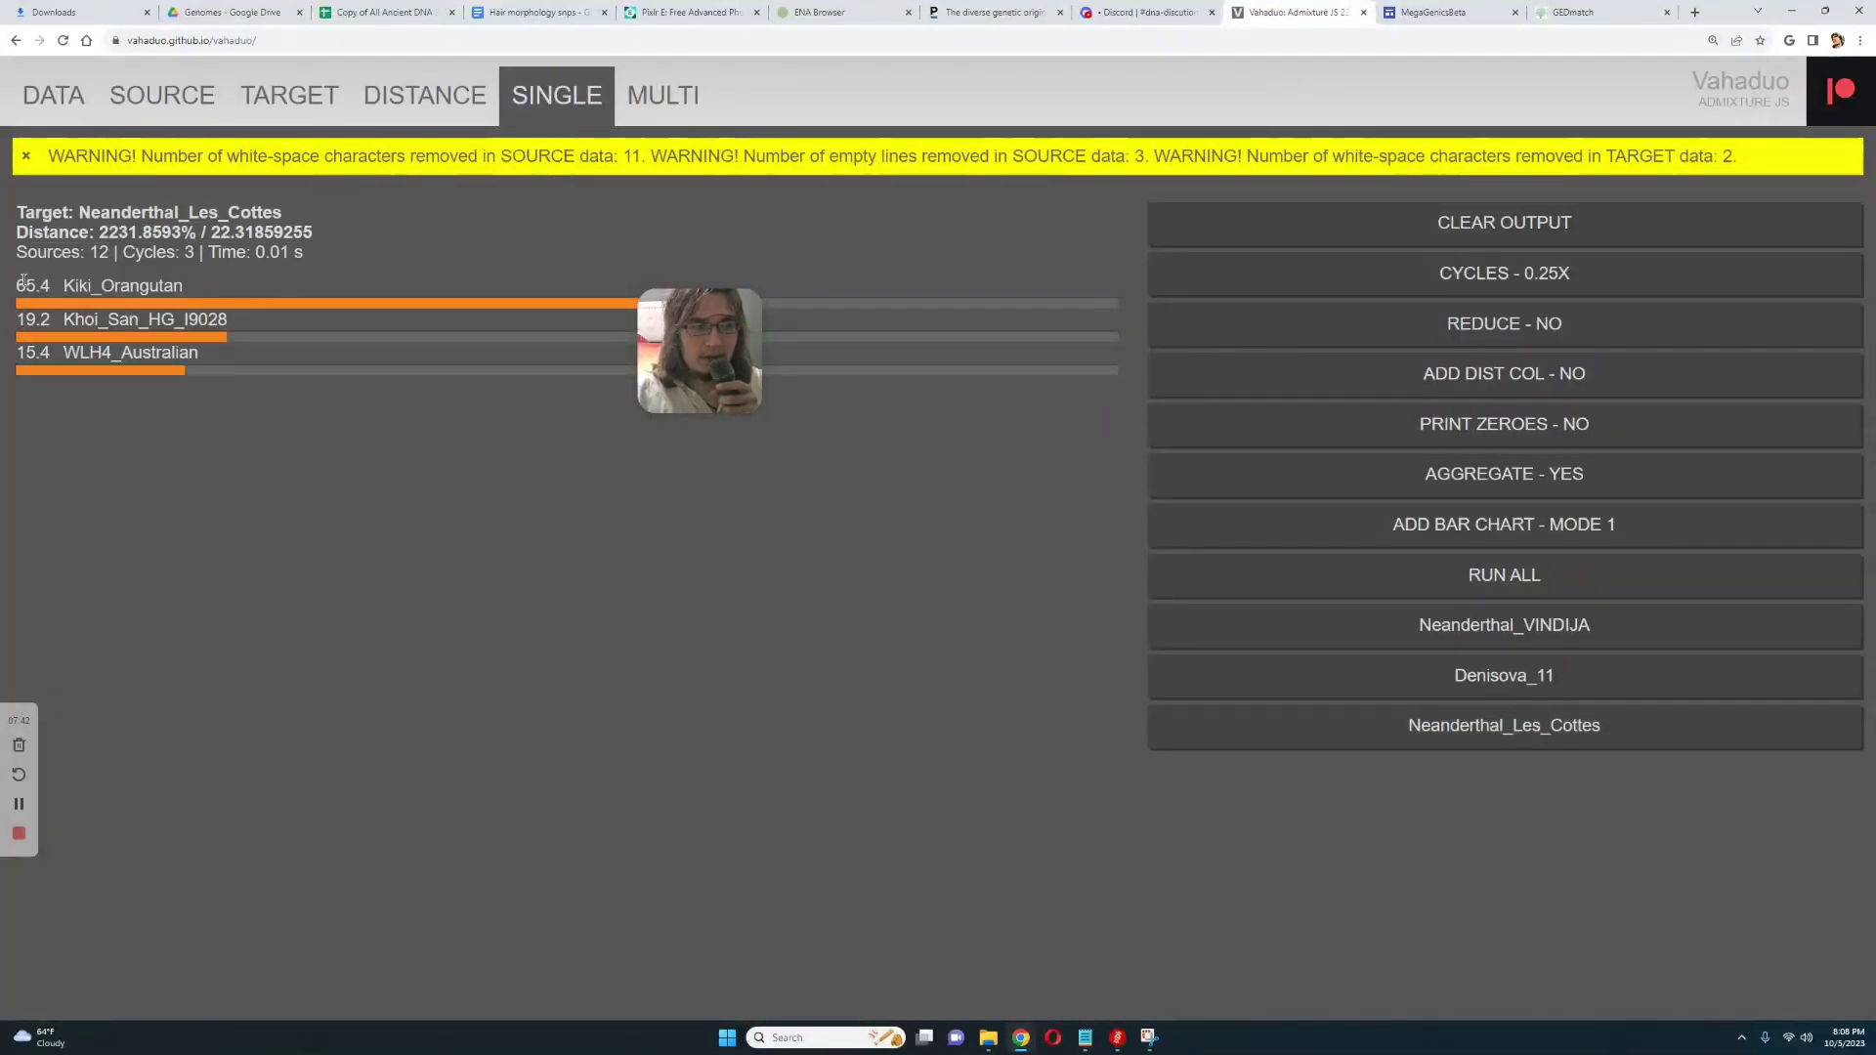
pyautogui.click(1576, 10)
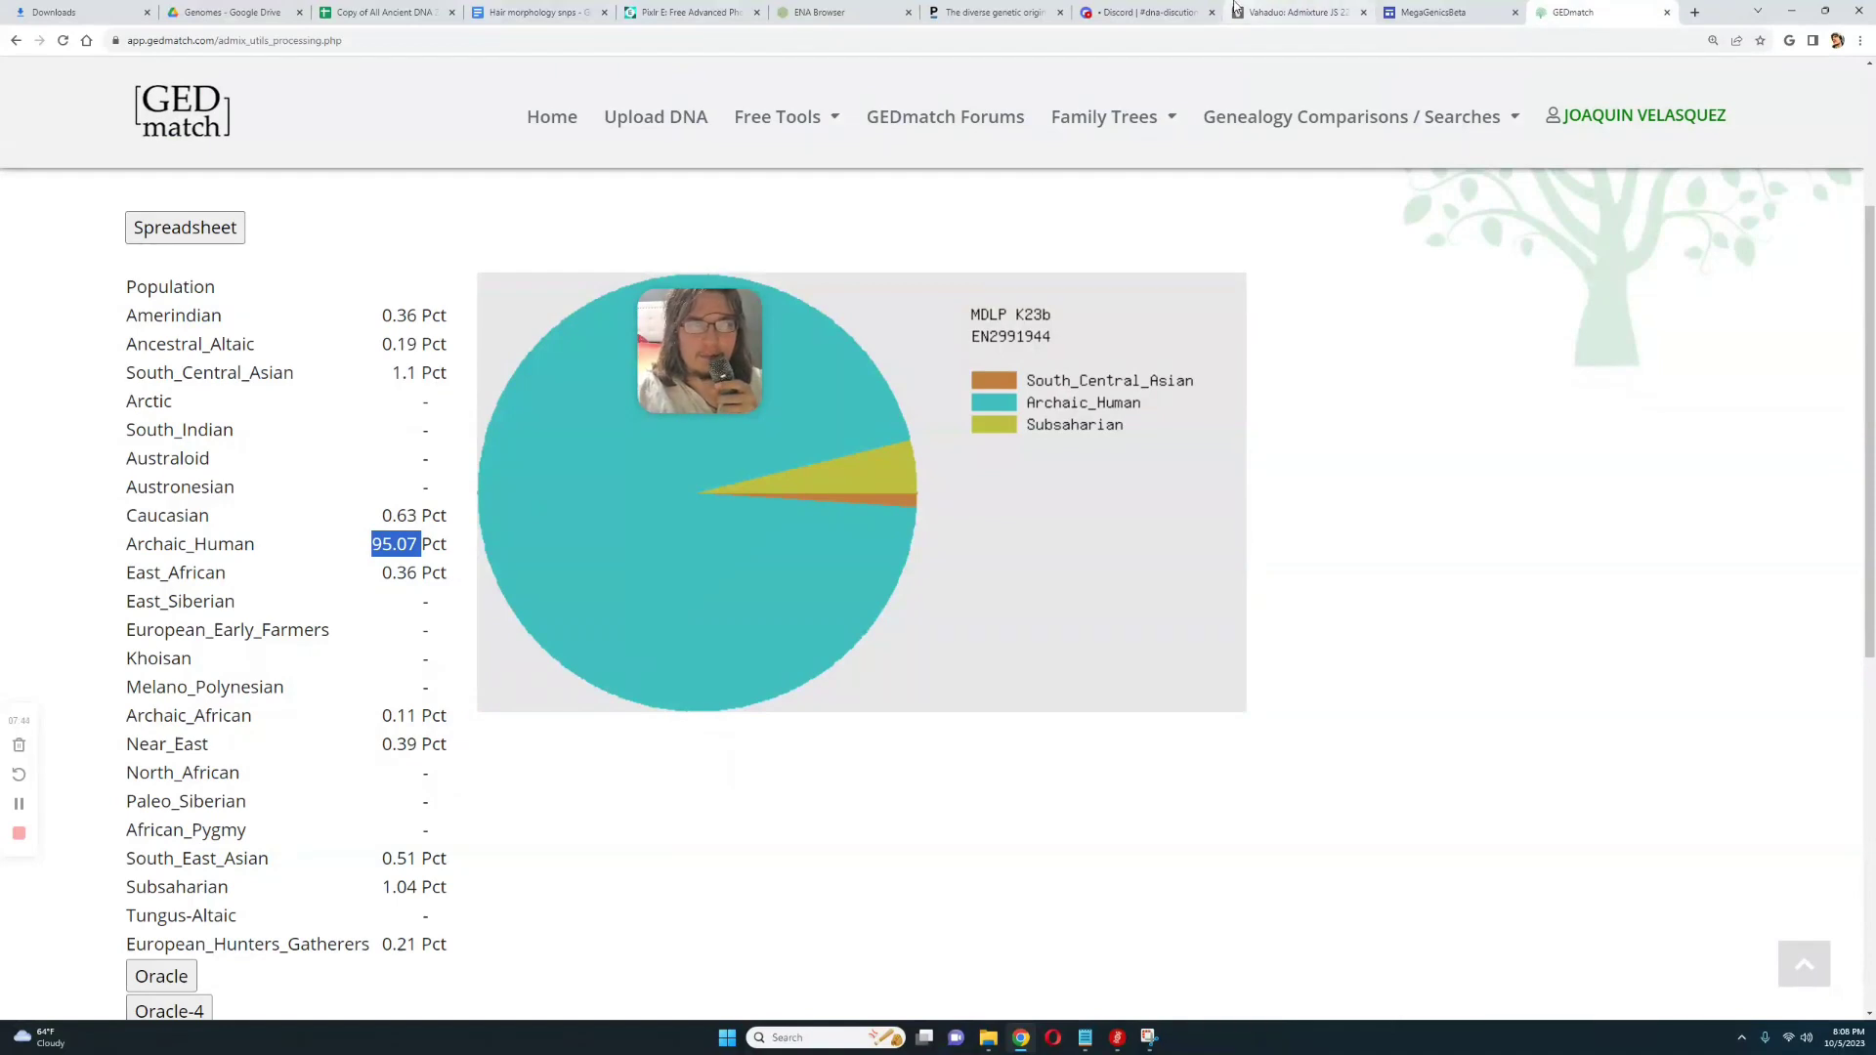
pyautogui.click(1286, 12)
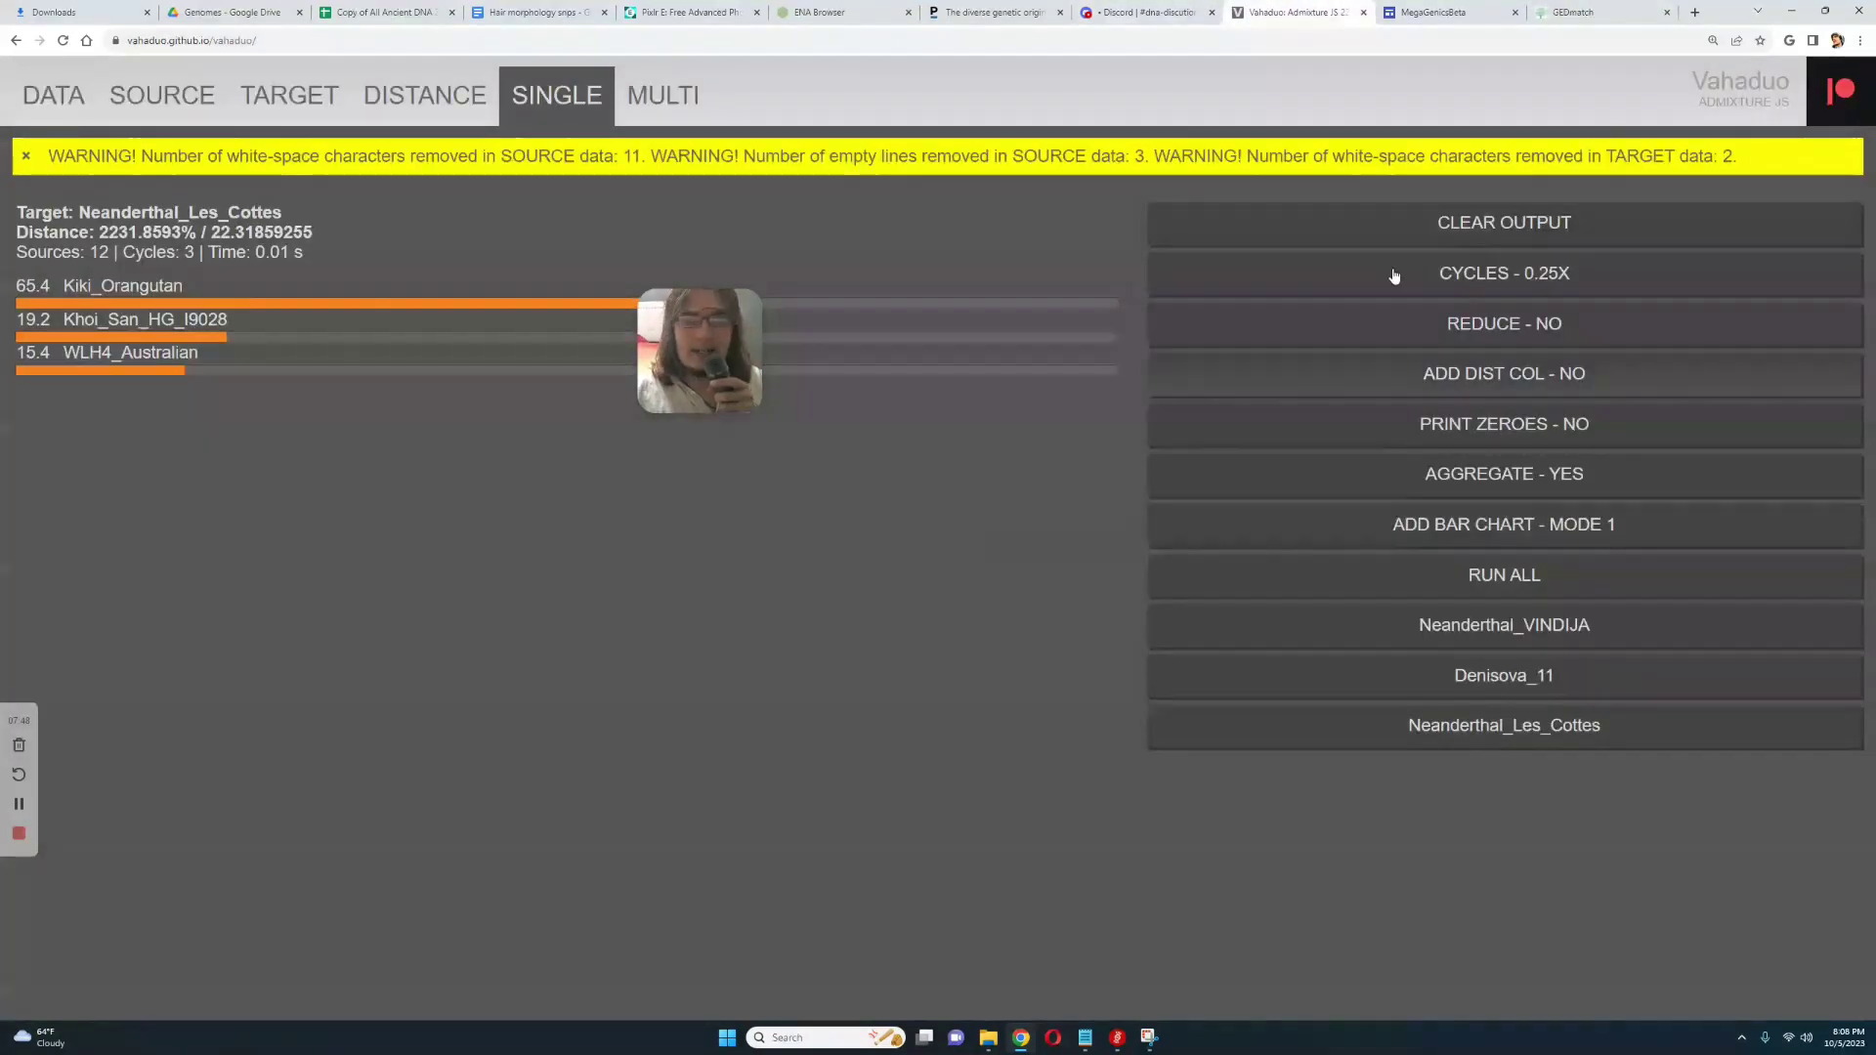
# Return to the GEDmatch dashboard and copy the kit number of the vindj kit.
pyautogui.click(1661, 10)
pyautogui.click(473, 625)
pyautogui.scroll(3, 496, 356)
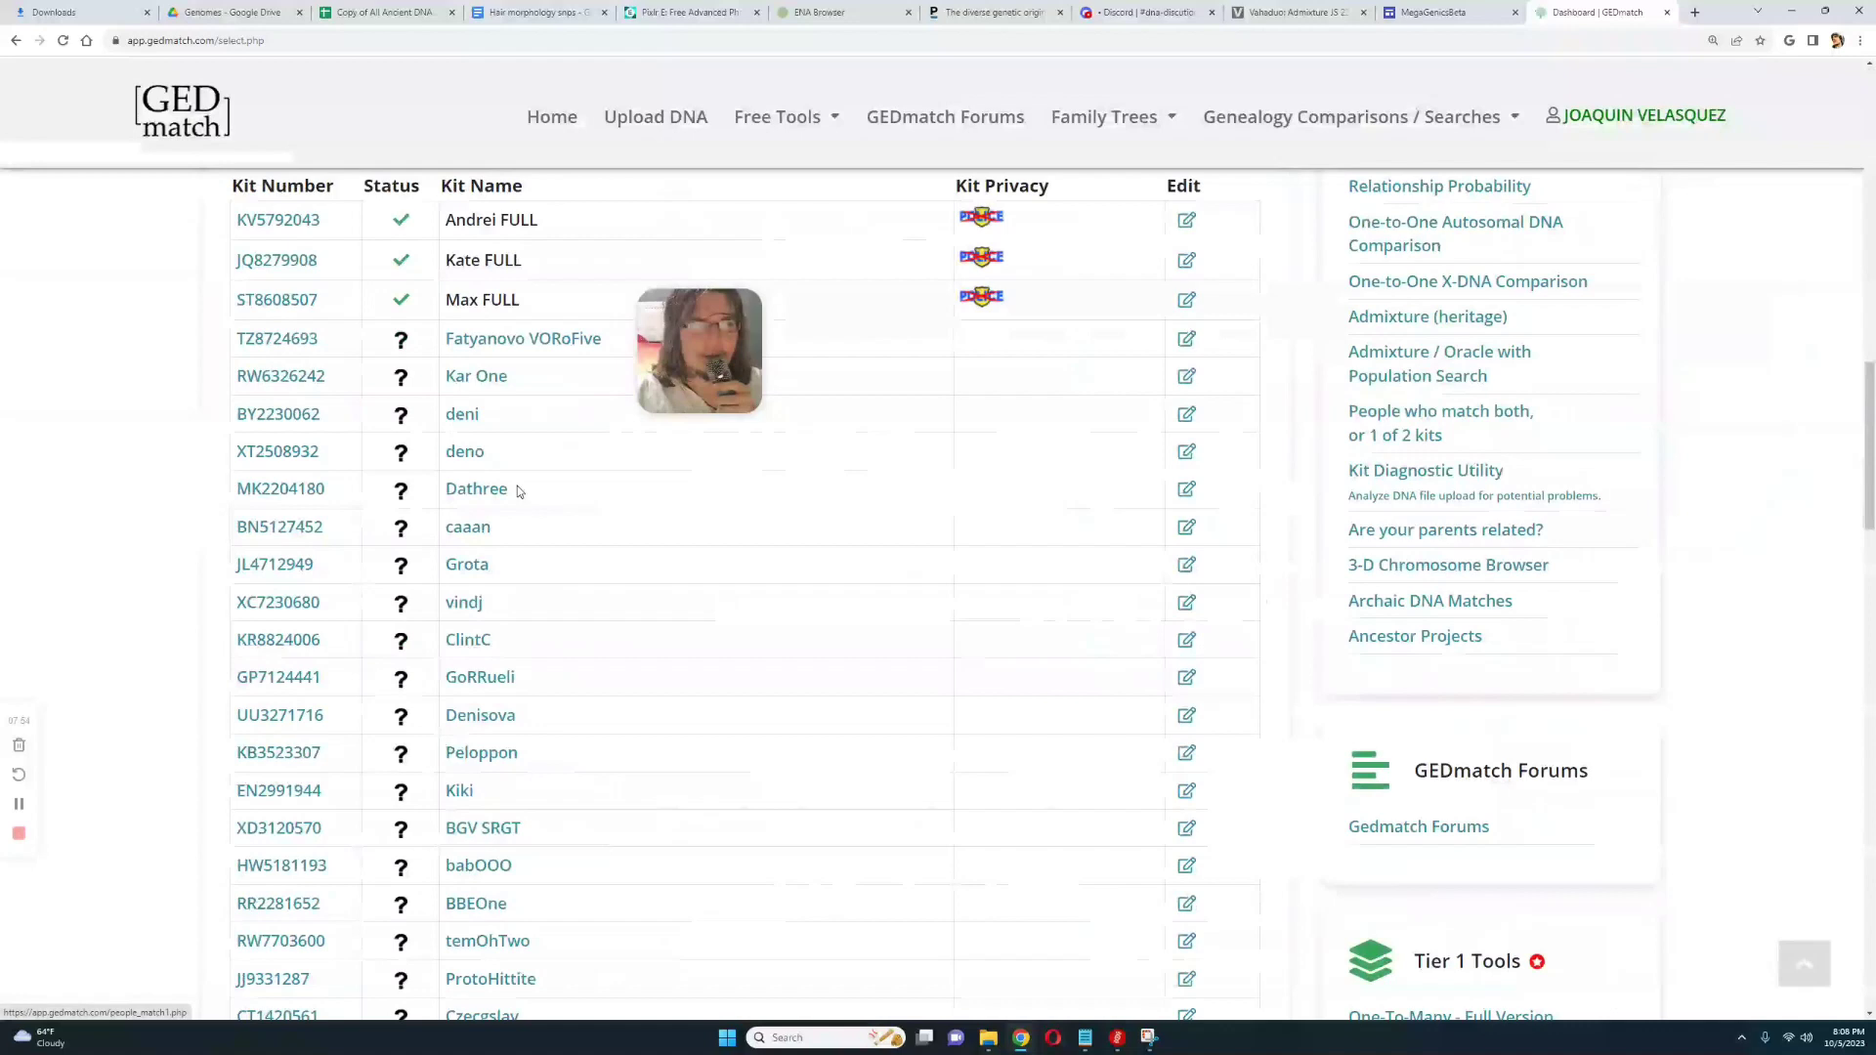
pyautogui.scroll(1, 523, 485)
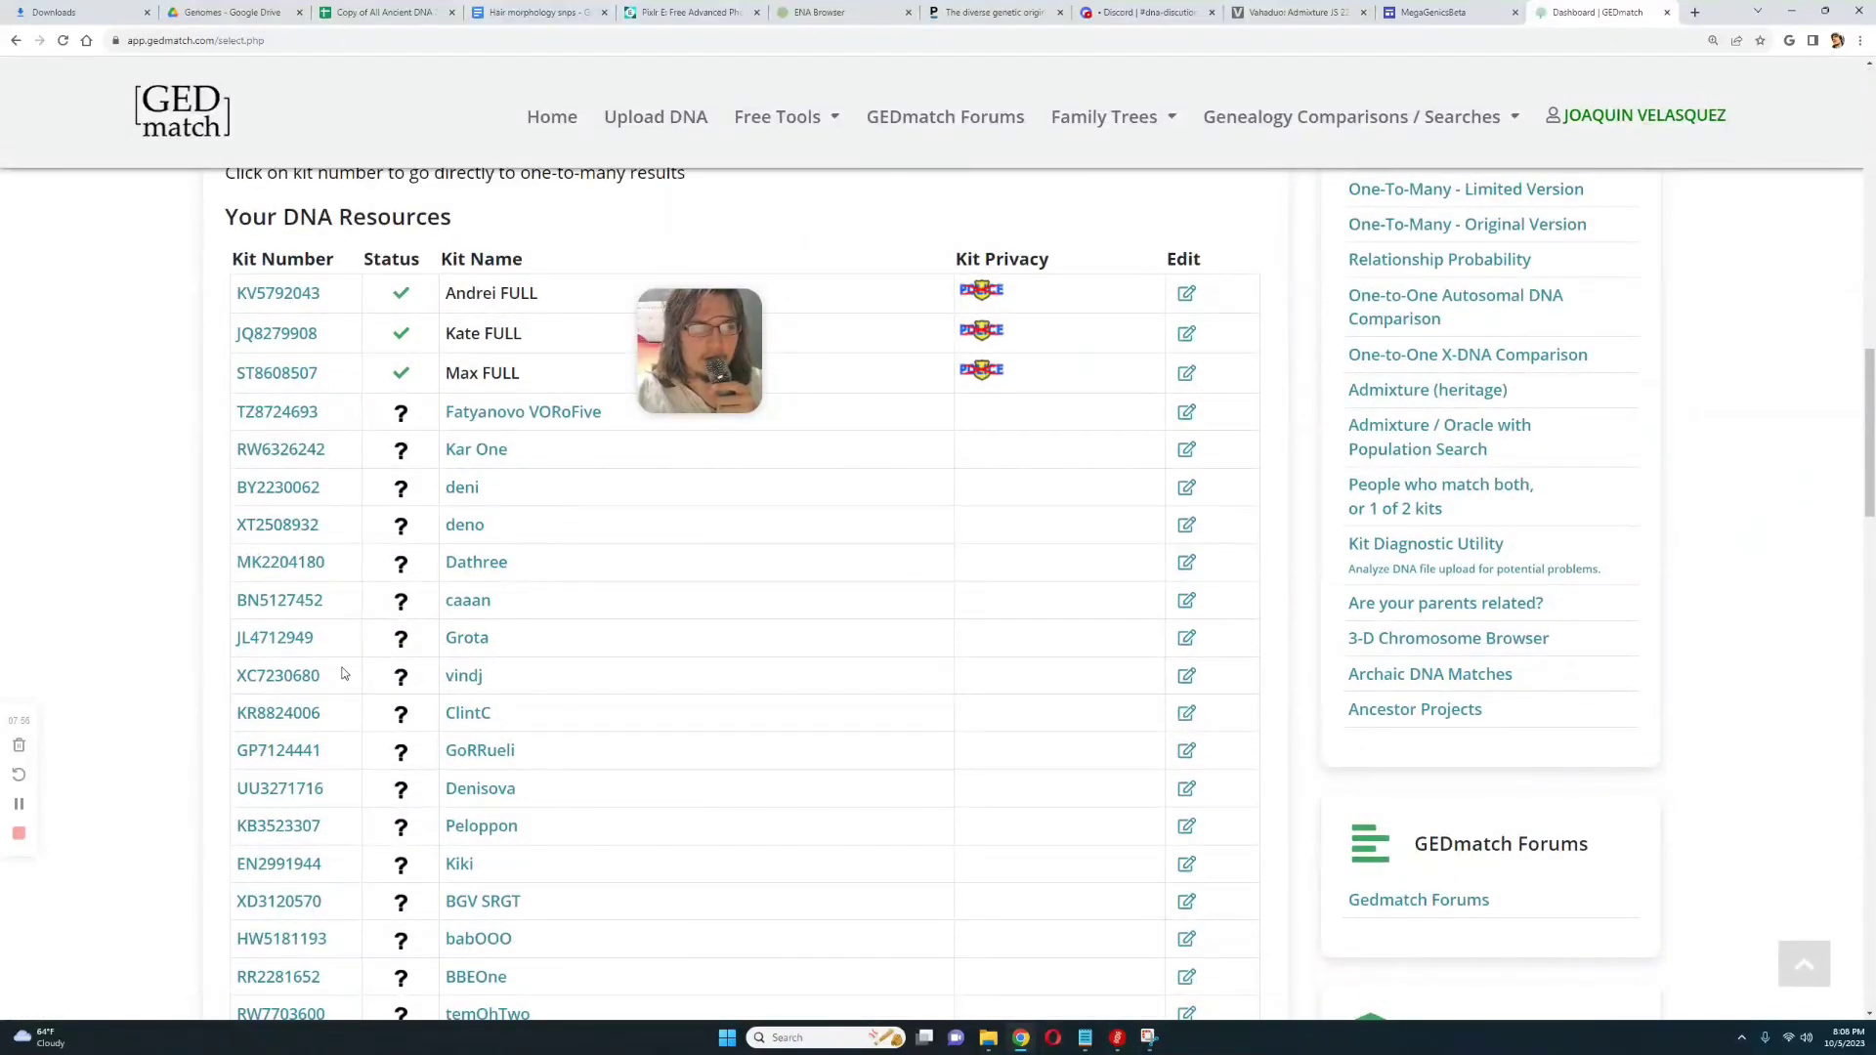
pyautogui.moveTo(343, 673); pyautogui.dragTo(235, 676)
pyautogui.rightClick(252, 681)
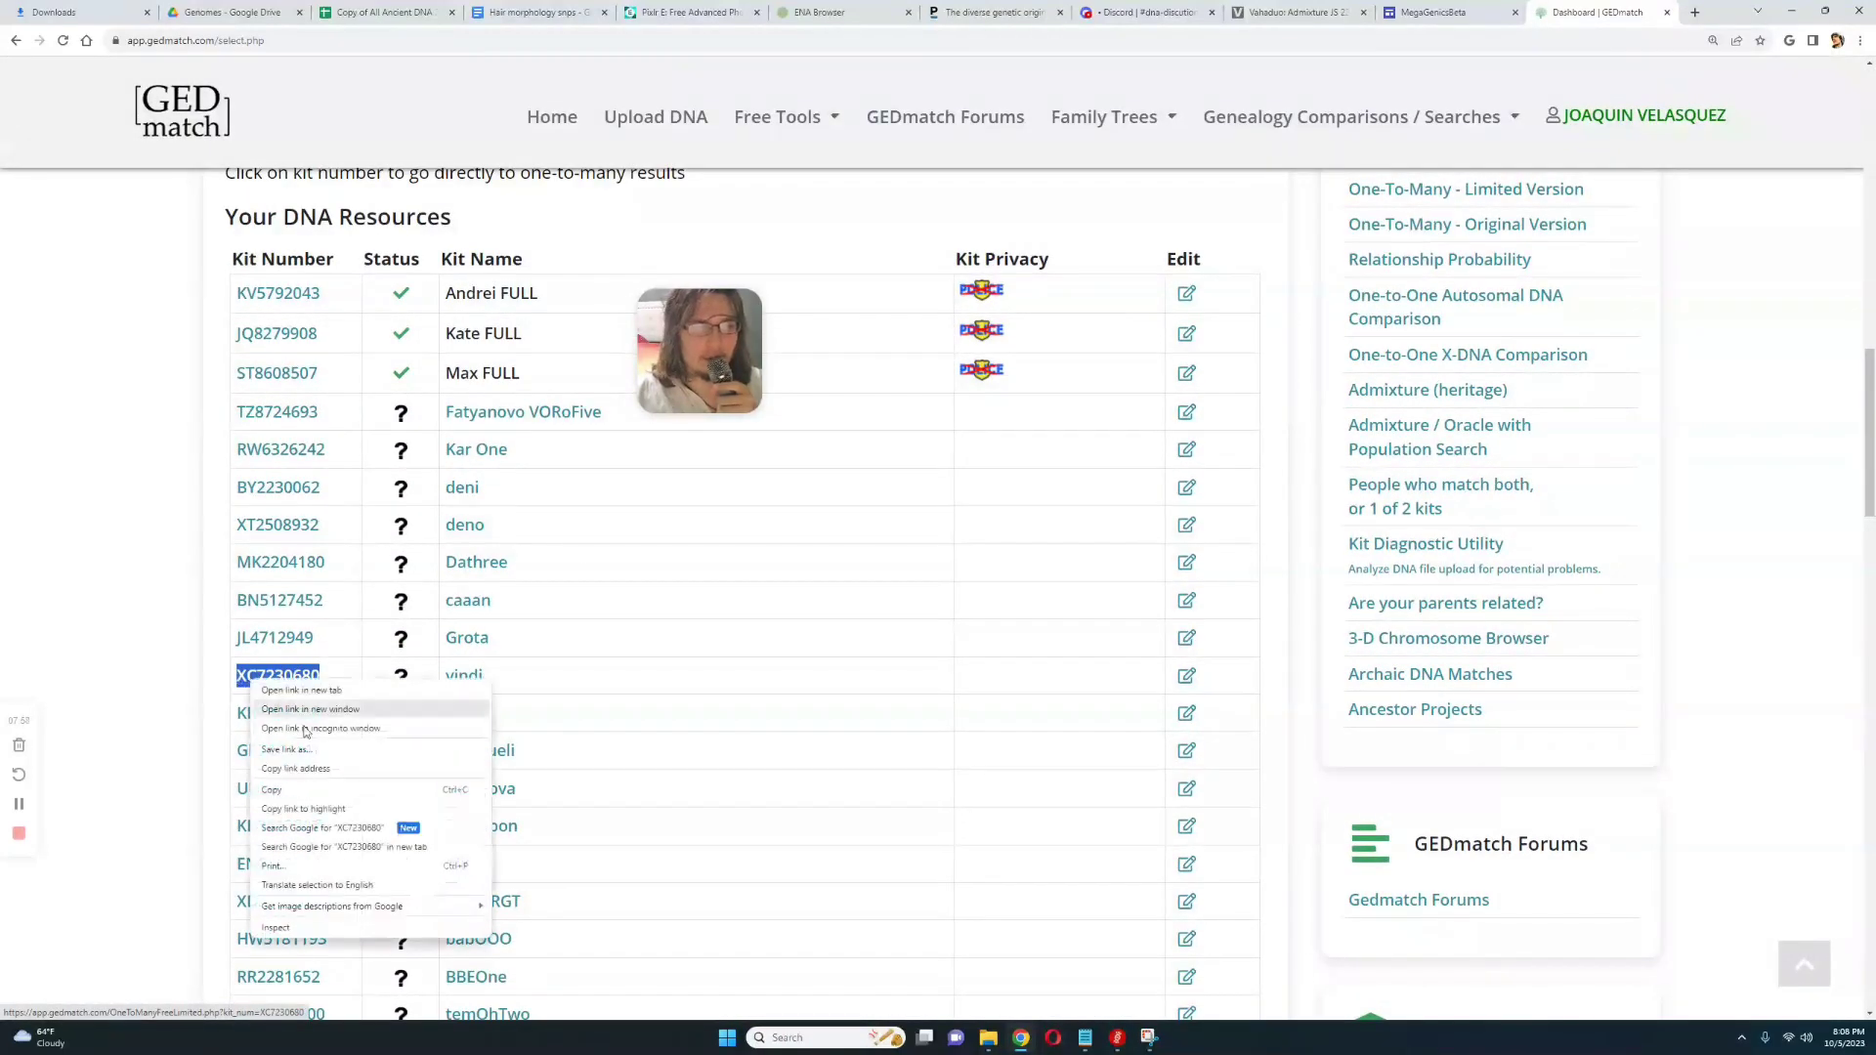
pyautogui.click(293, 791)
# Open the Admixture (heritage) tool and continue with the MDLP Project.
pyautogui.click(1275, 555)
pyautogui.scroll(3, 1284, 543)
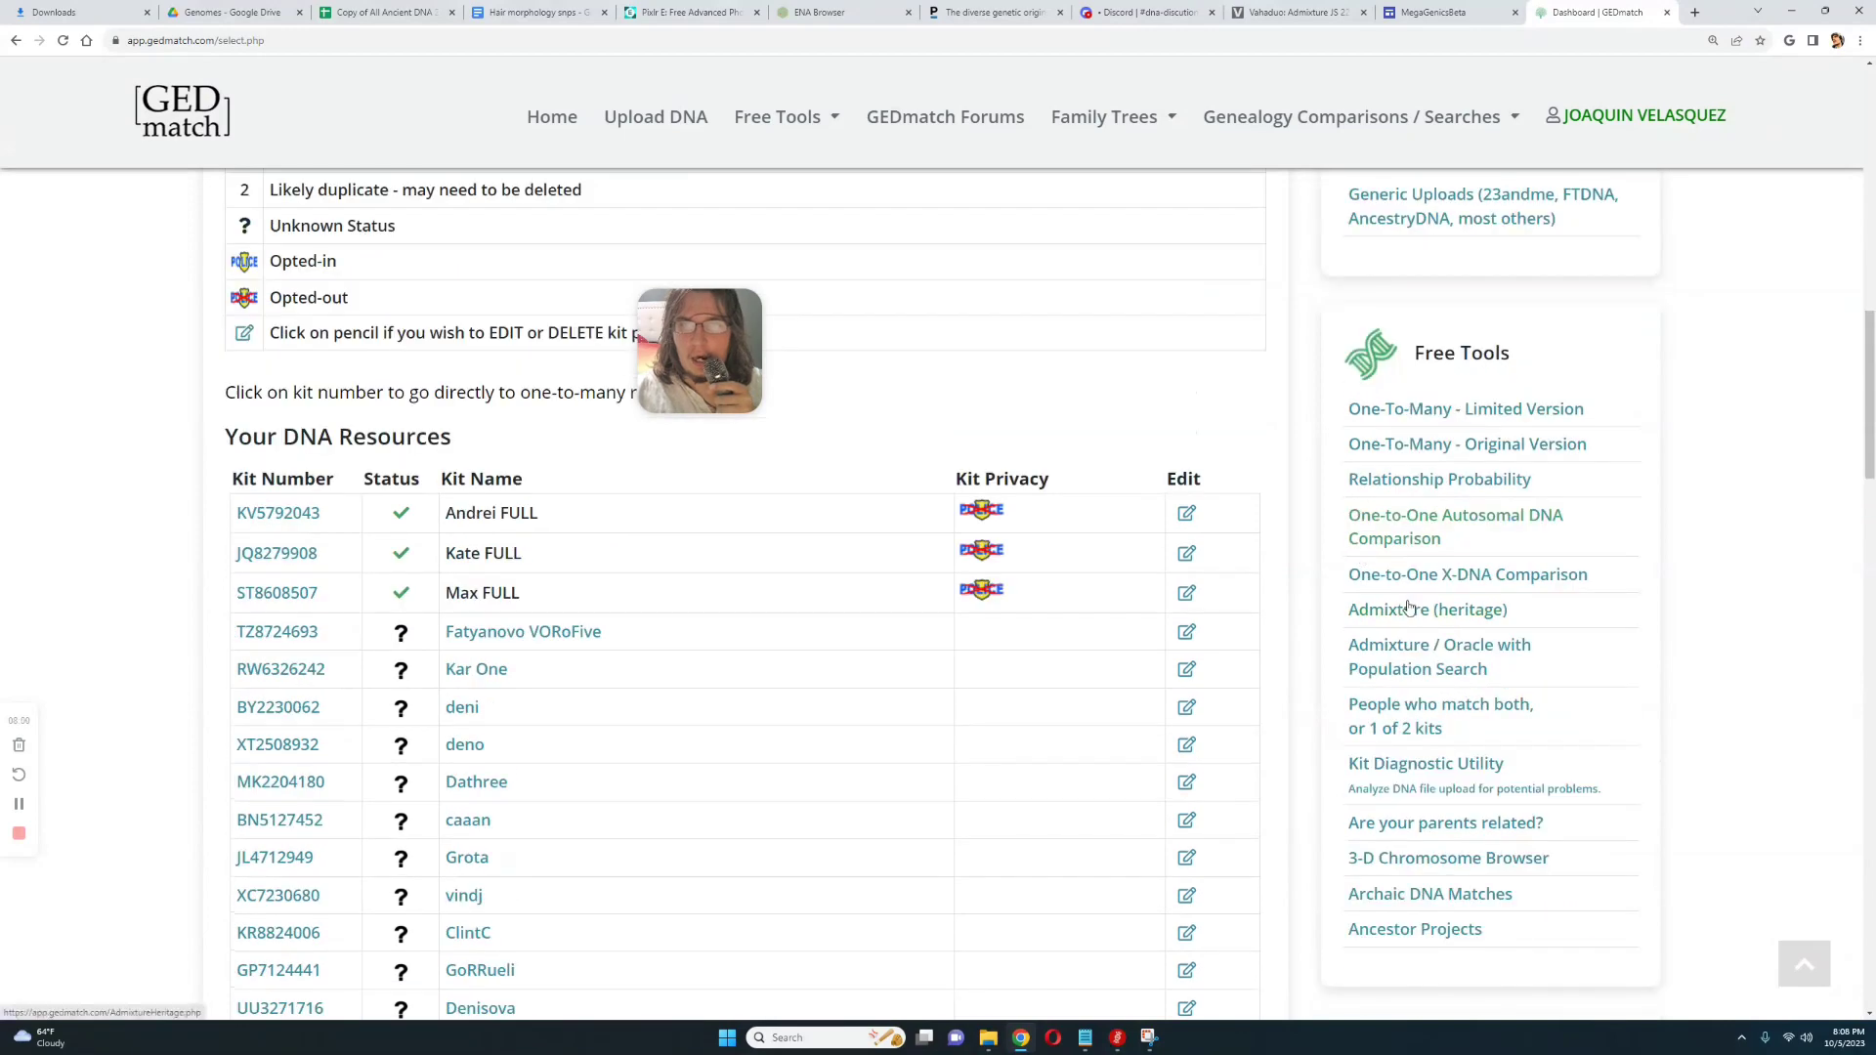
pyautogui.click(1409, 608)
pyautogui.scroll(-2, 775, 582)
pyautogui.click(298, 400)
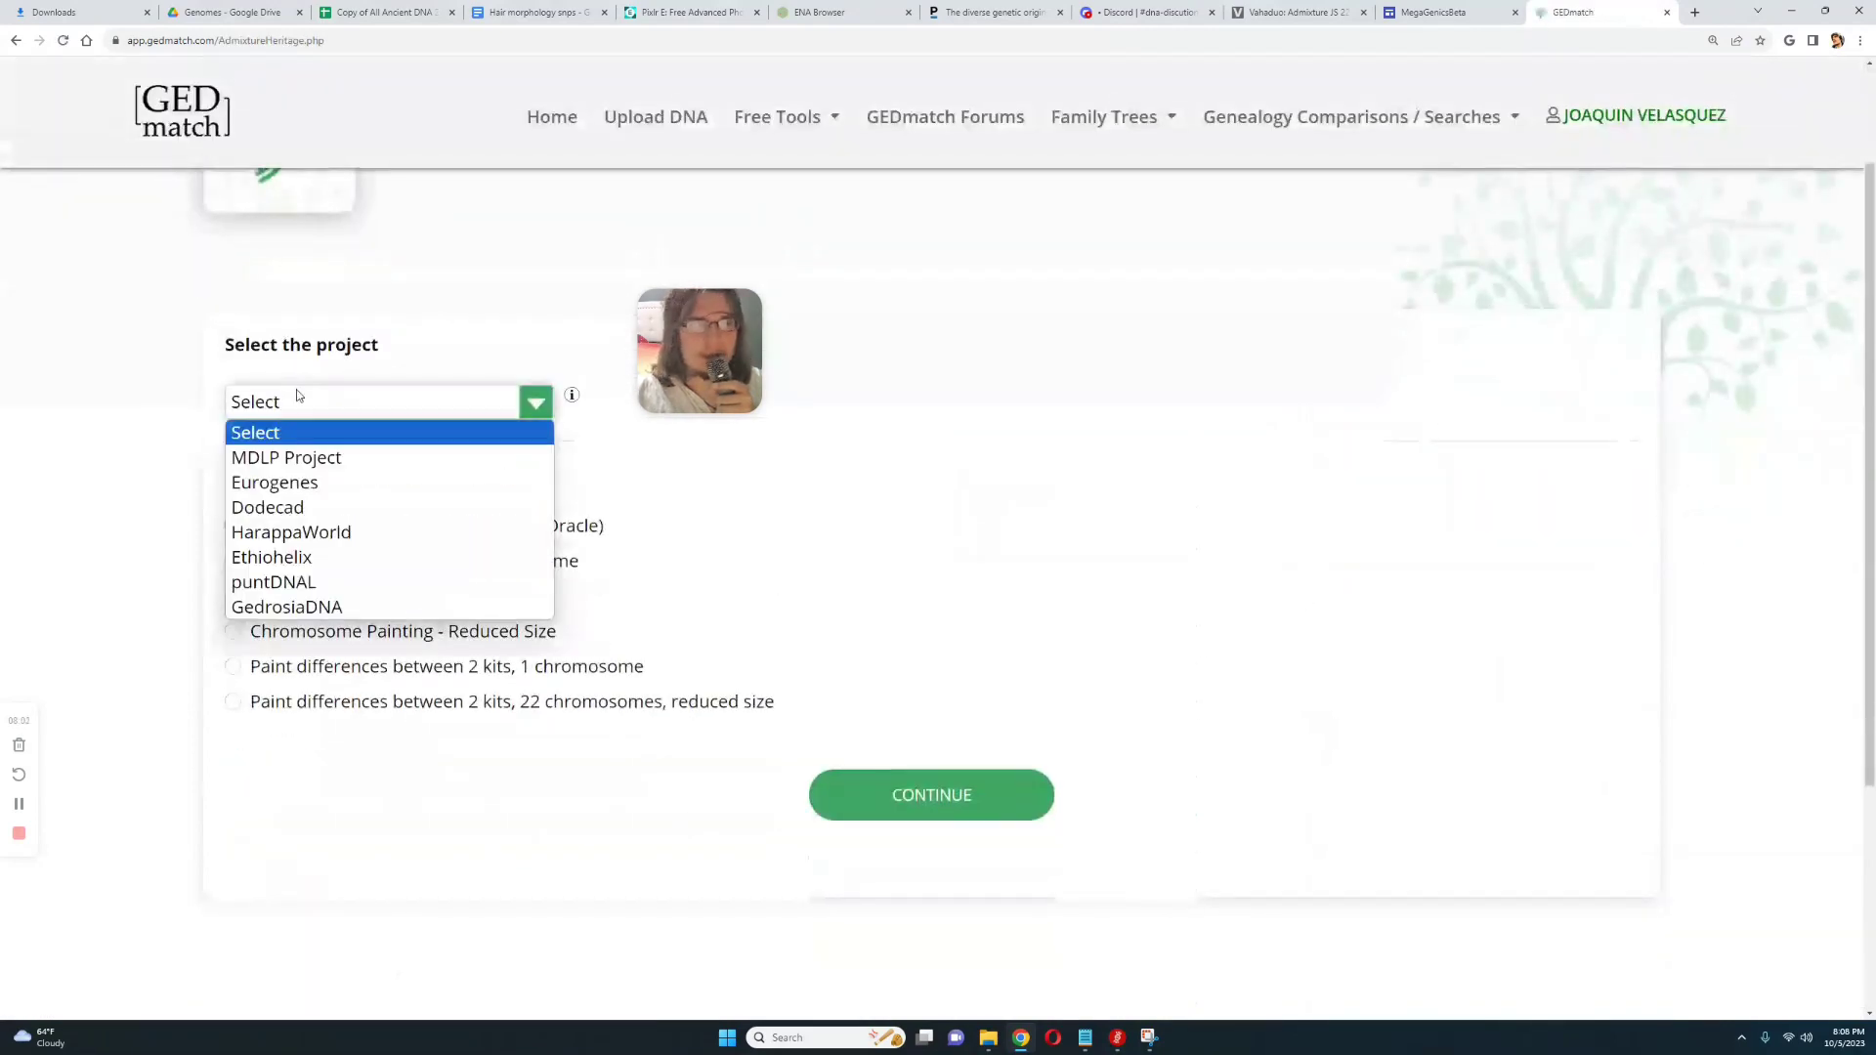
pyautogui.click(286, 457)
pyautogui.click(931, 794)
# Paste the vindj kit number into the admixture form and run the MDLP K23b calculator on it.
pyautogui.scroll(-2, 1051, 587)
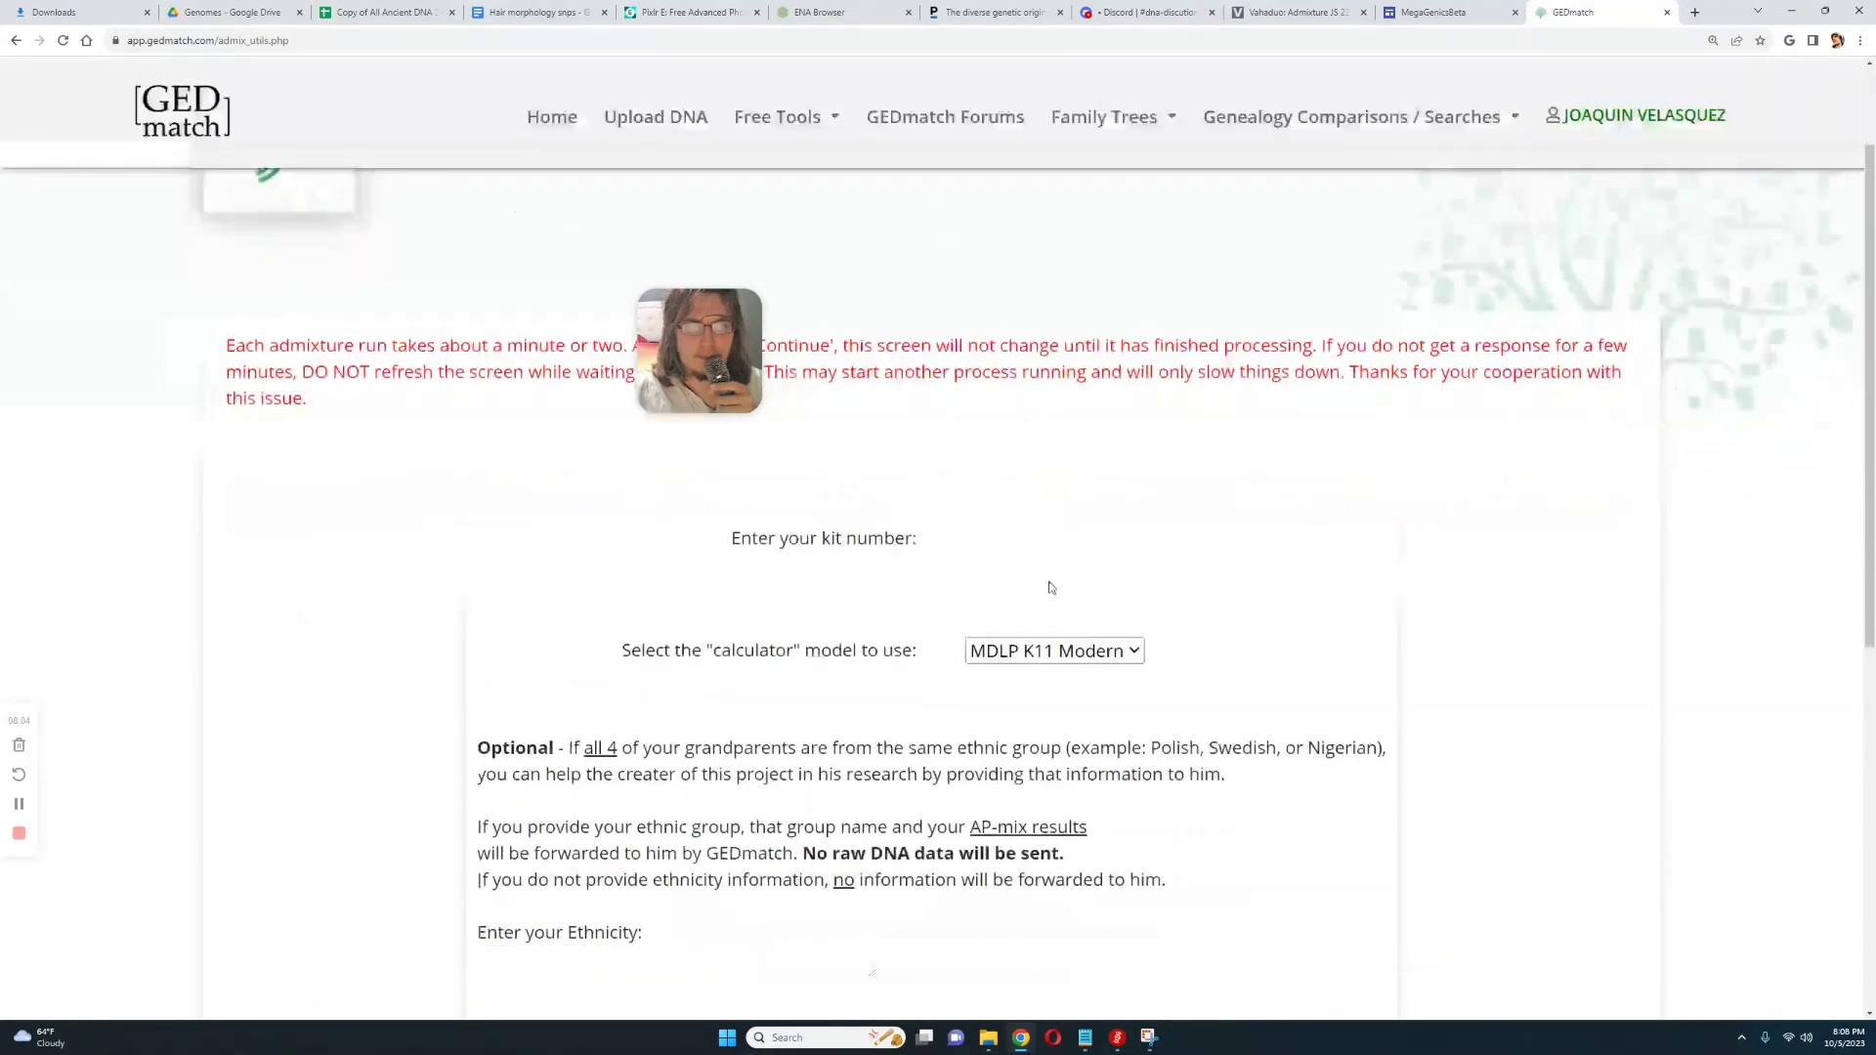
pyautogui.rightClick(1047, 533)
pyautogui.click(1075, 640)
pyautogui.scroll(-1, 1036, 591)
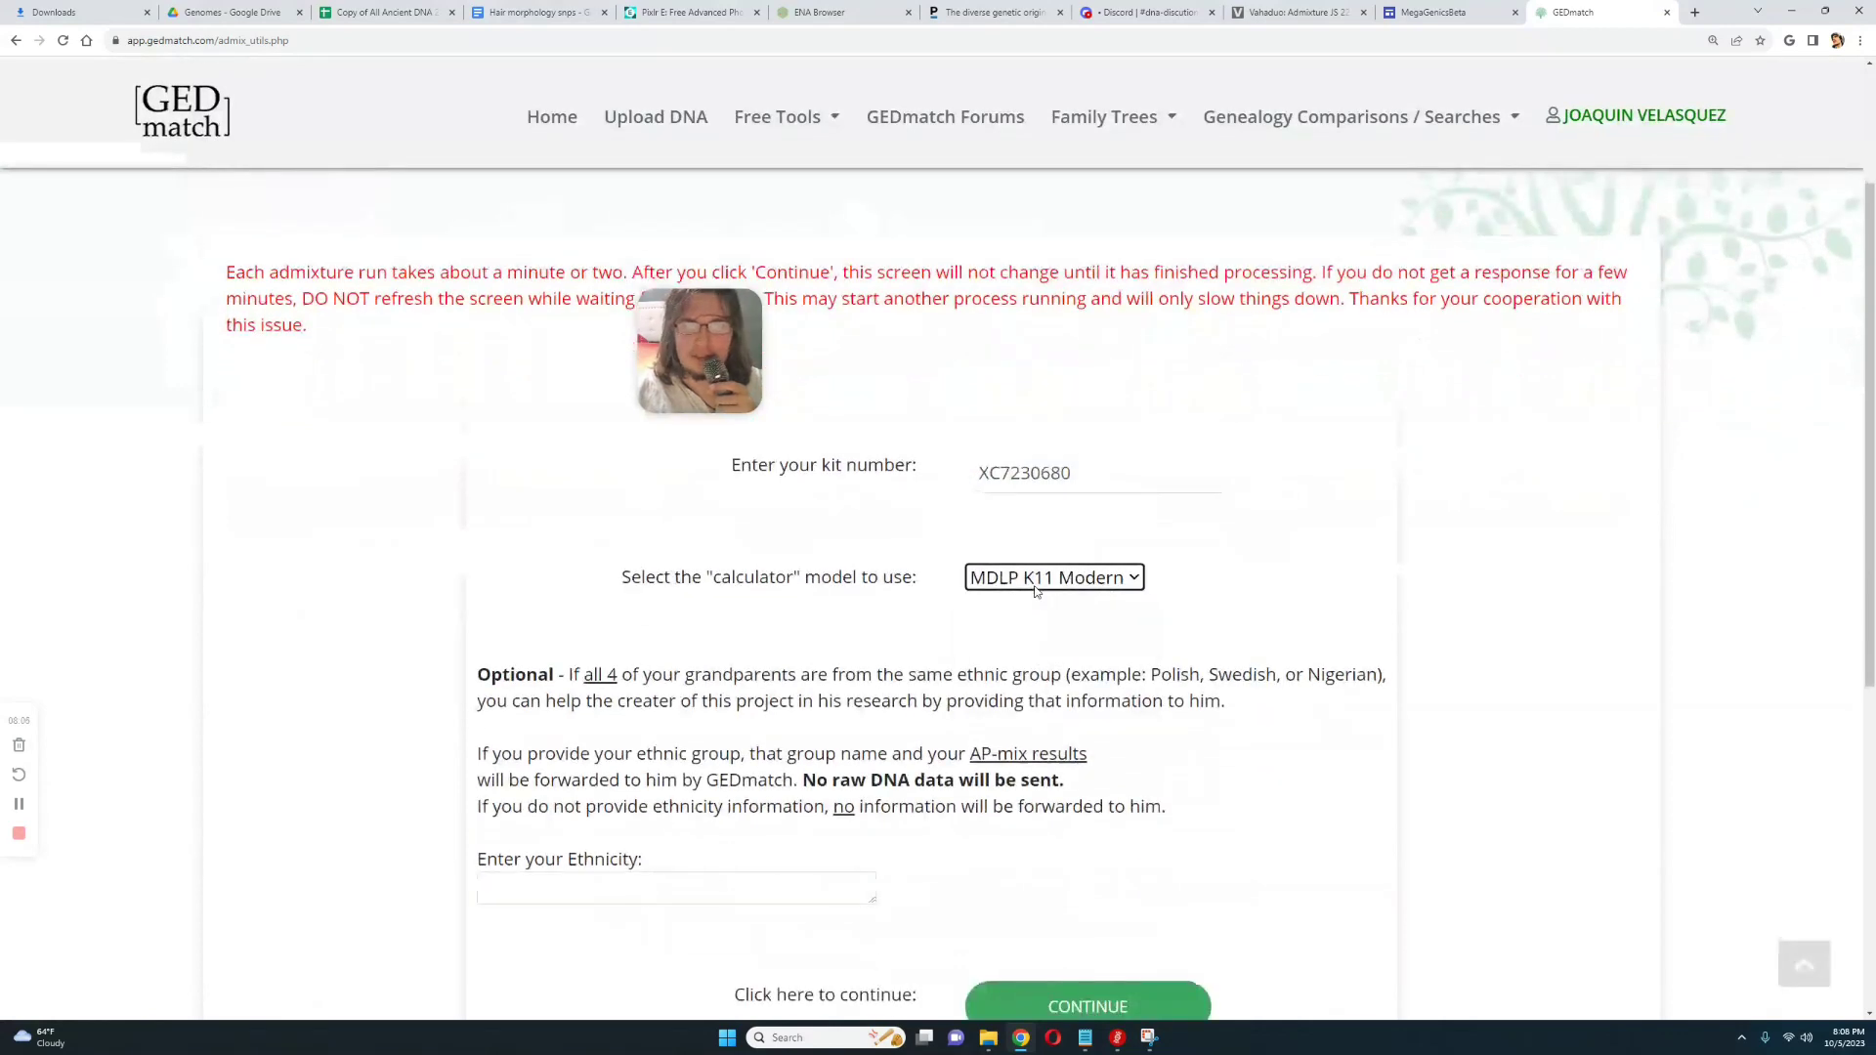
pyautogui.click(1036, 577)
pyautogui.click(1036, 653)
pyautogui.scroll(-3, 1095, 743)
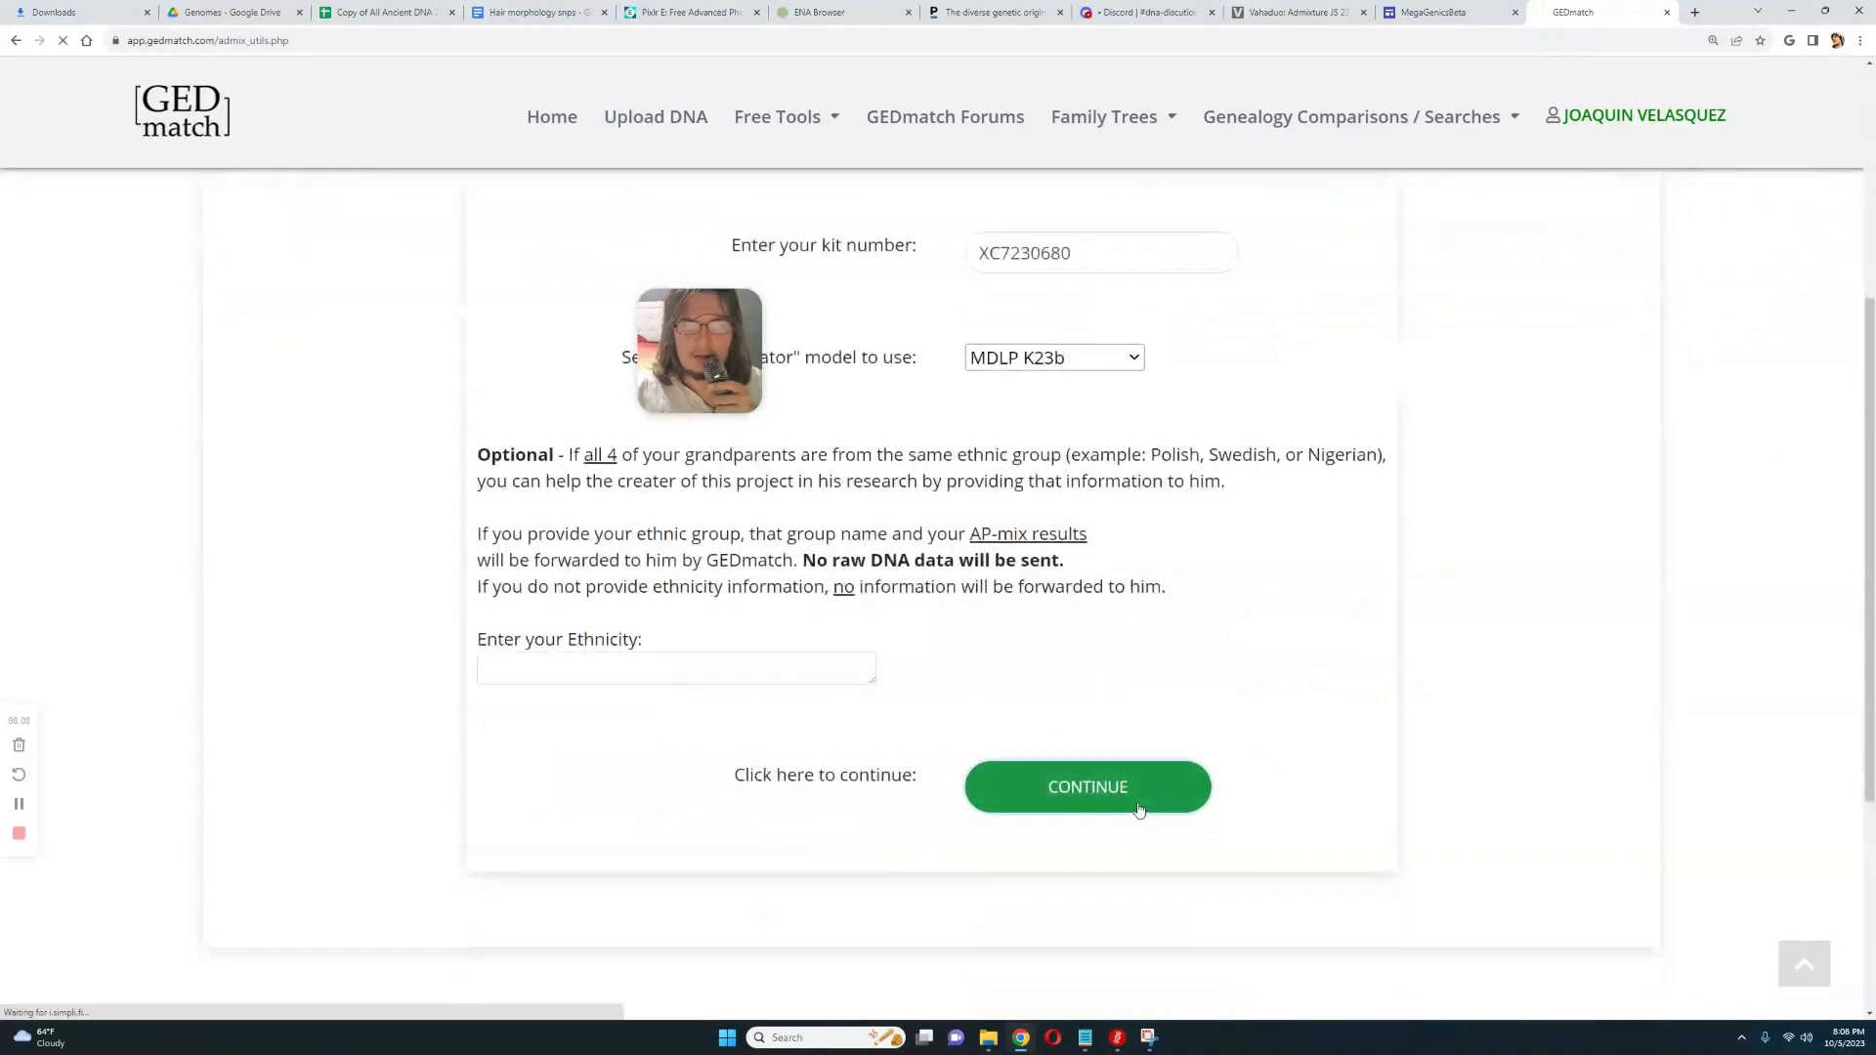
pyautogui.click(1138, 809)
# Compare the Archaic_Human share in vindj's MDLP K23b results with the Neanderthal_Les_Cottes model in Vahaduo.
pyautogui.click(1295, 12)
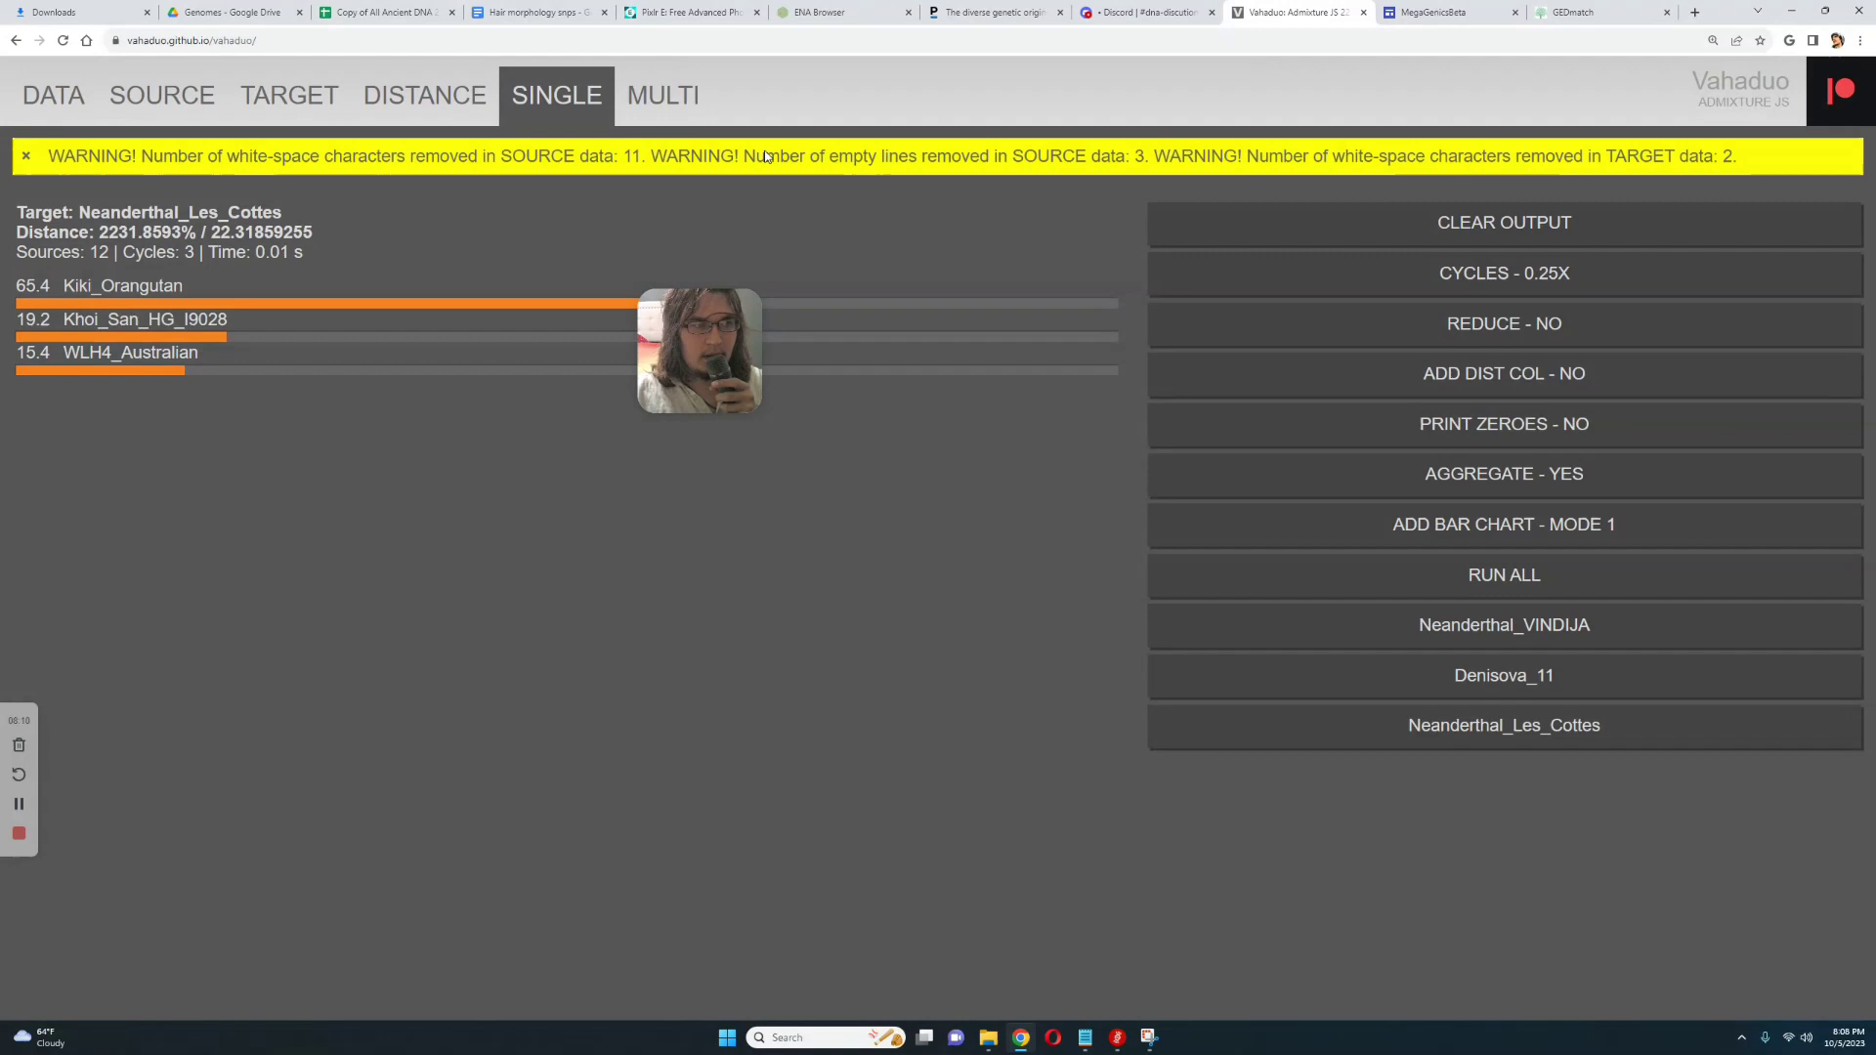
pyautogui.click(1572, 12)
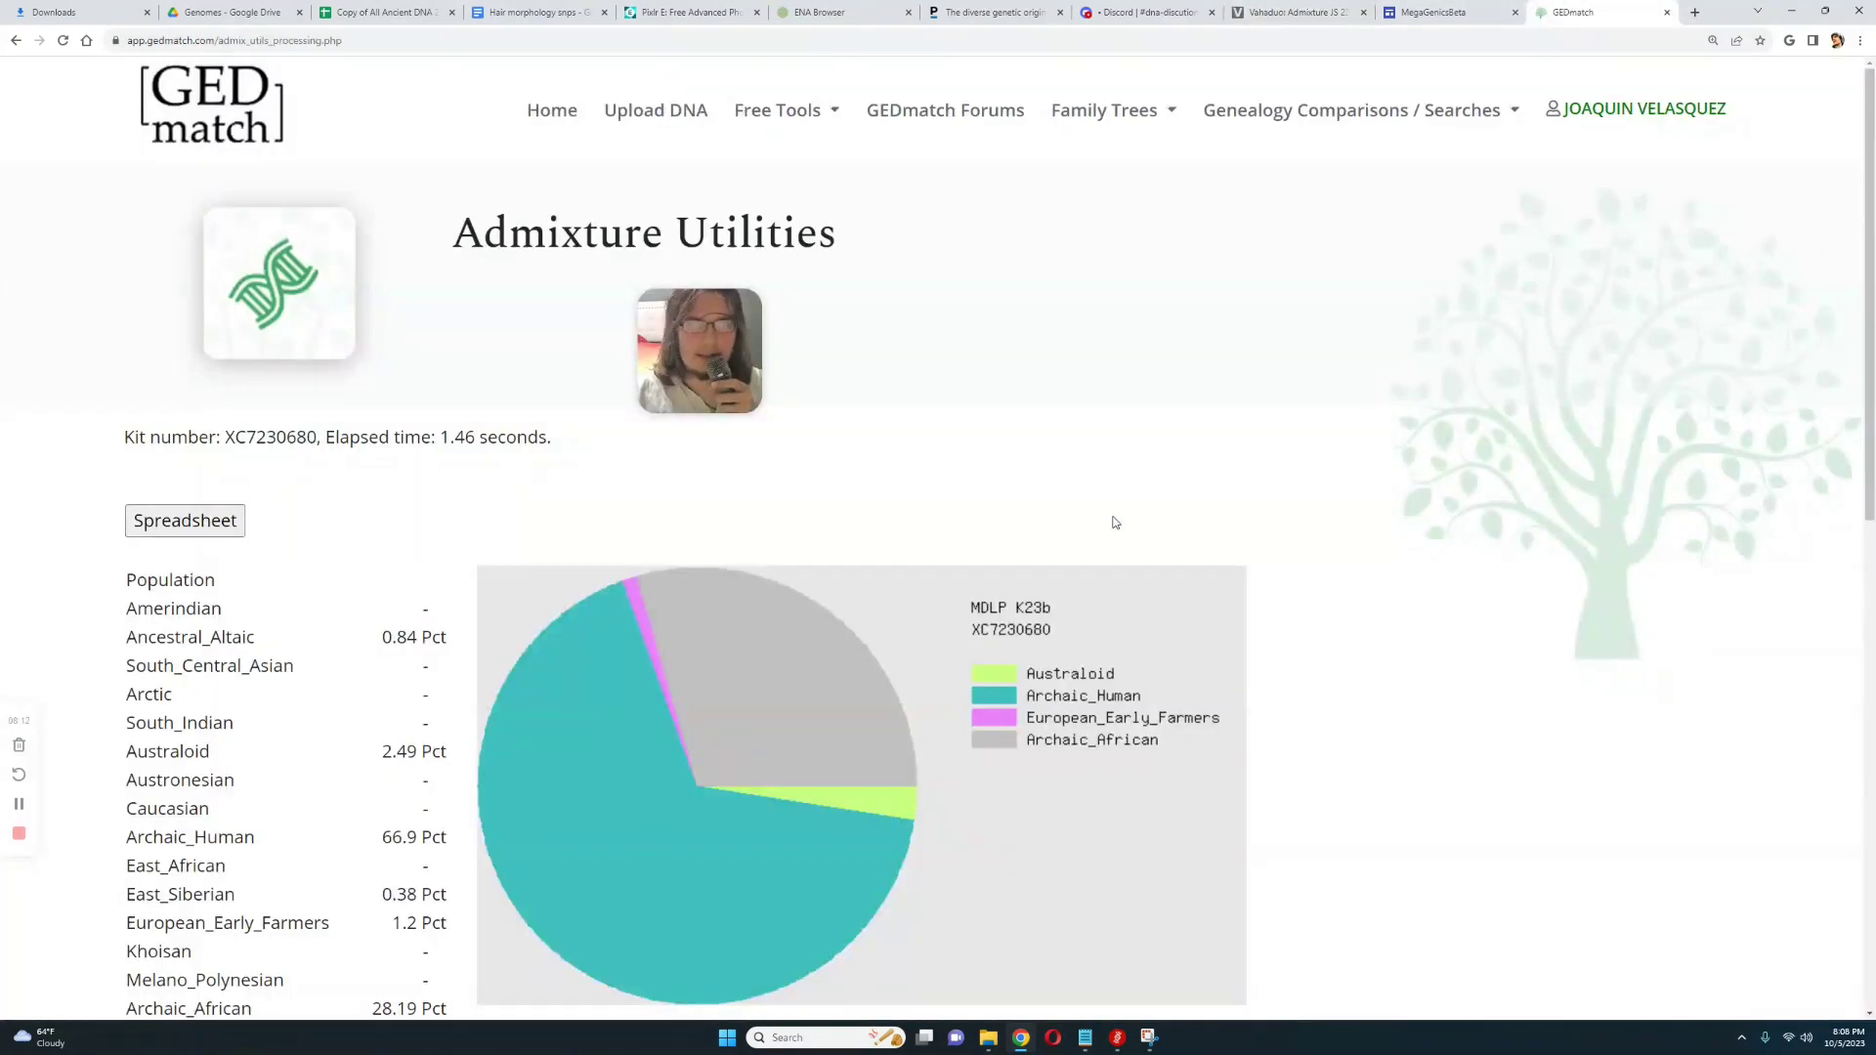
pyautogui.scroll(-3, 1115, 523)
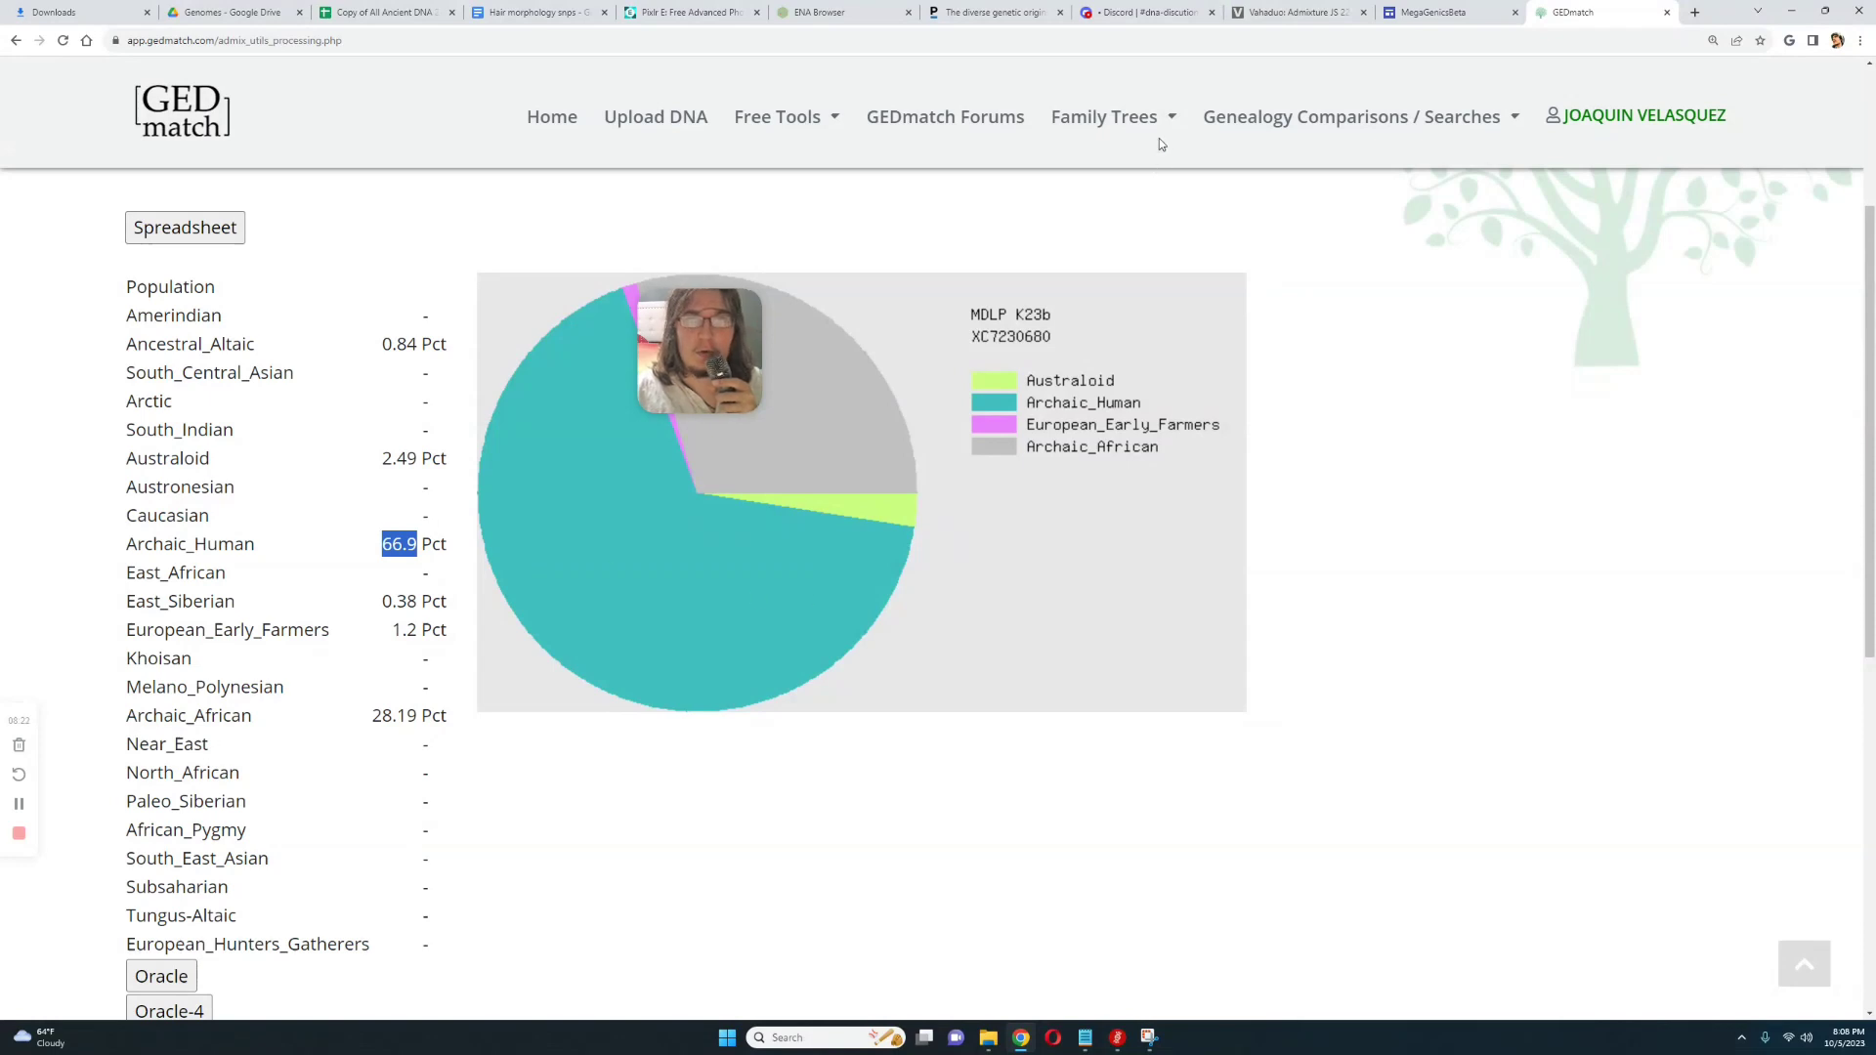
pyautogui.click(1292, 11)
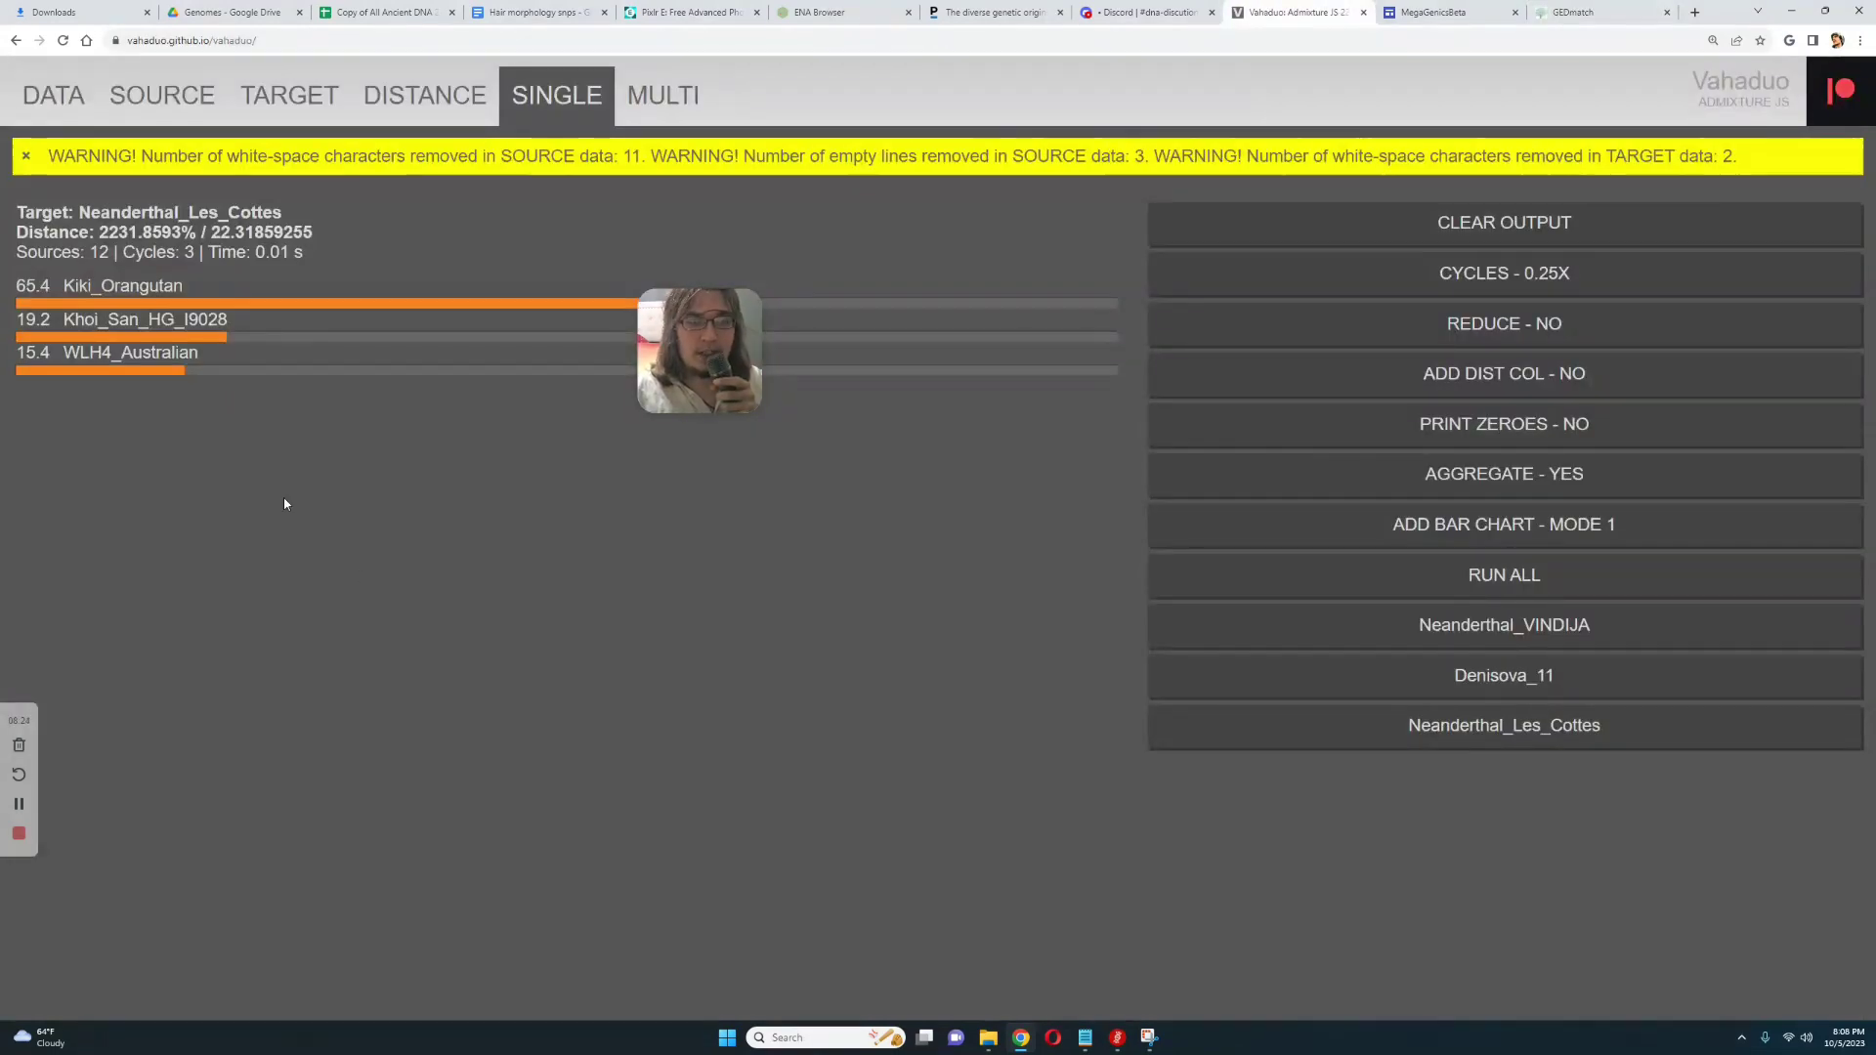